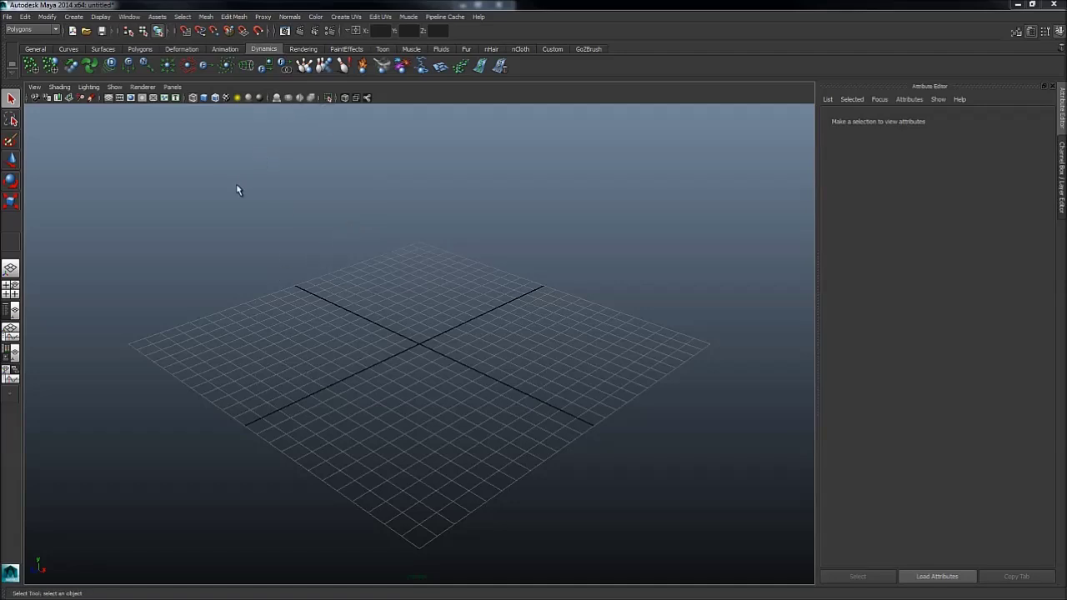
Create a polygon cube at the grid's origin and delete it again.
click(140, 48)
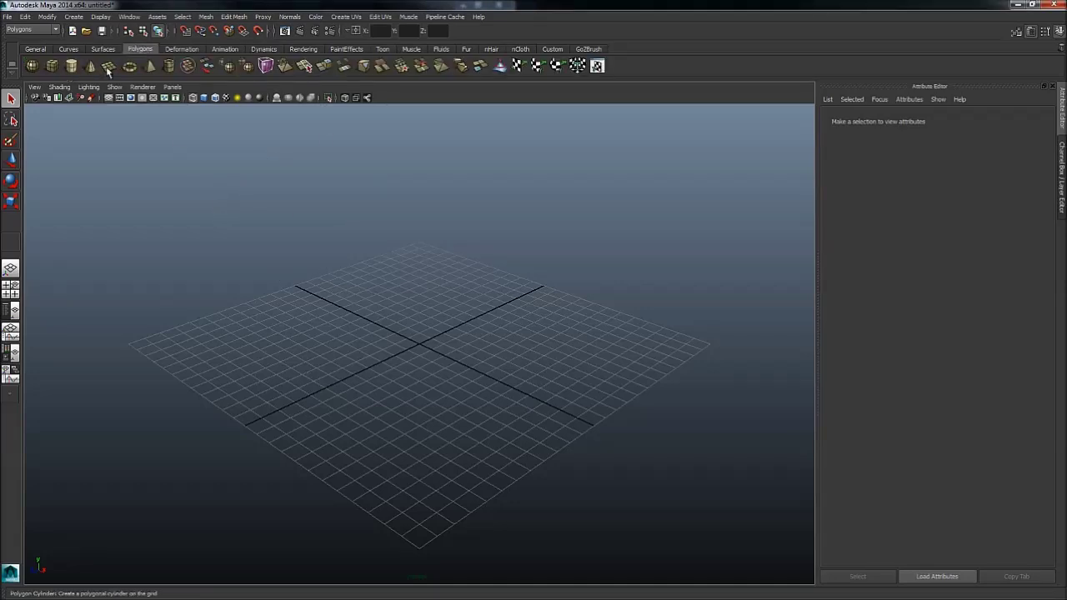
click(52, 66)
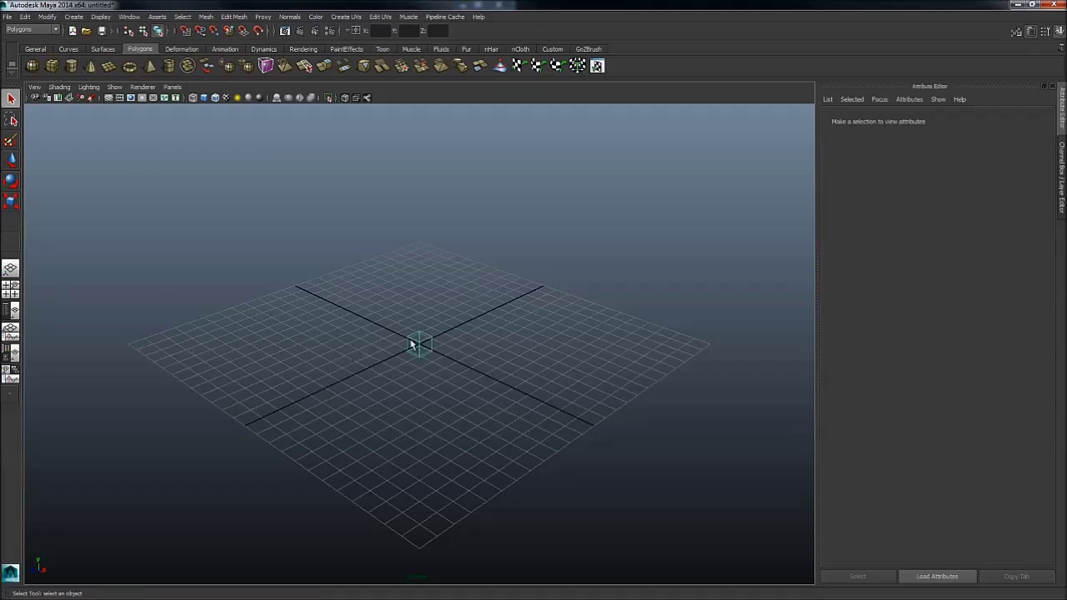
click(74, 17)
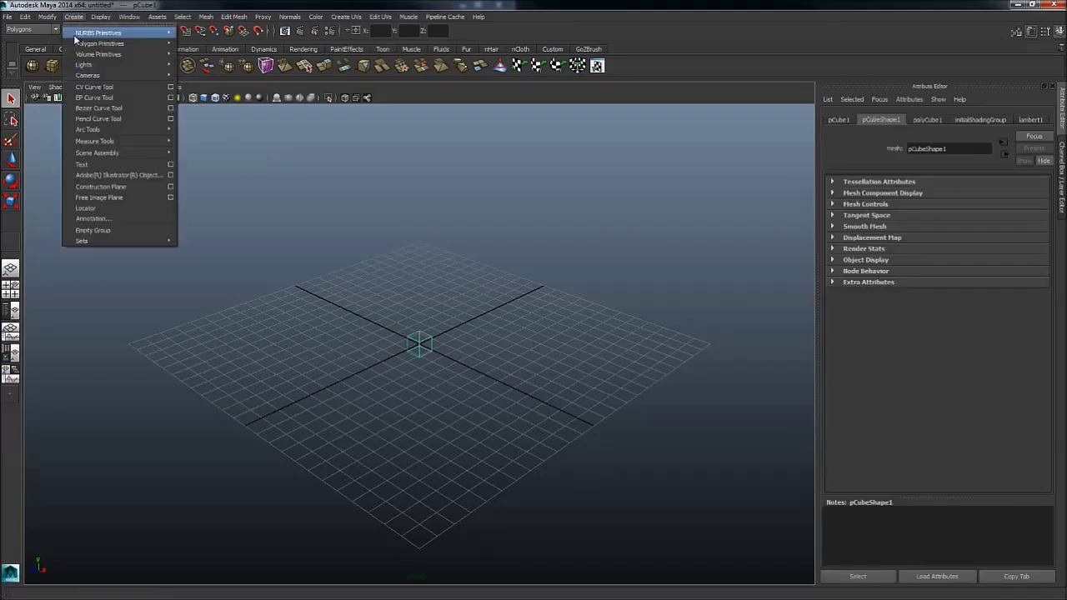
click(321, 176)
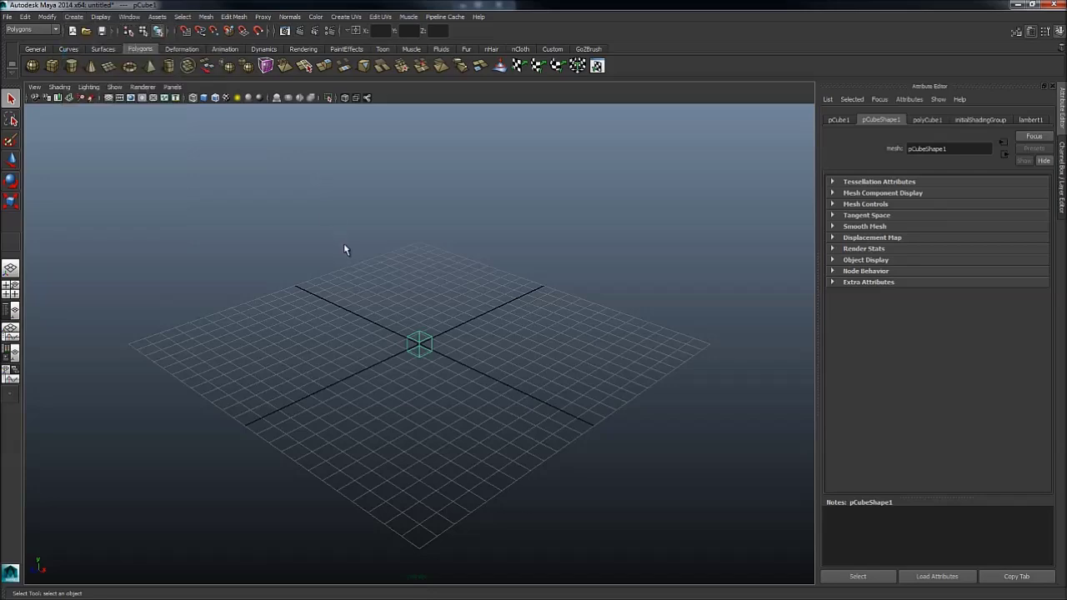
click(344, 250)
key(ctrl+z)
key(Delete)
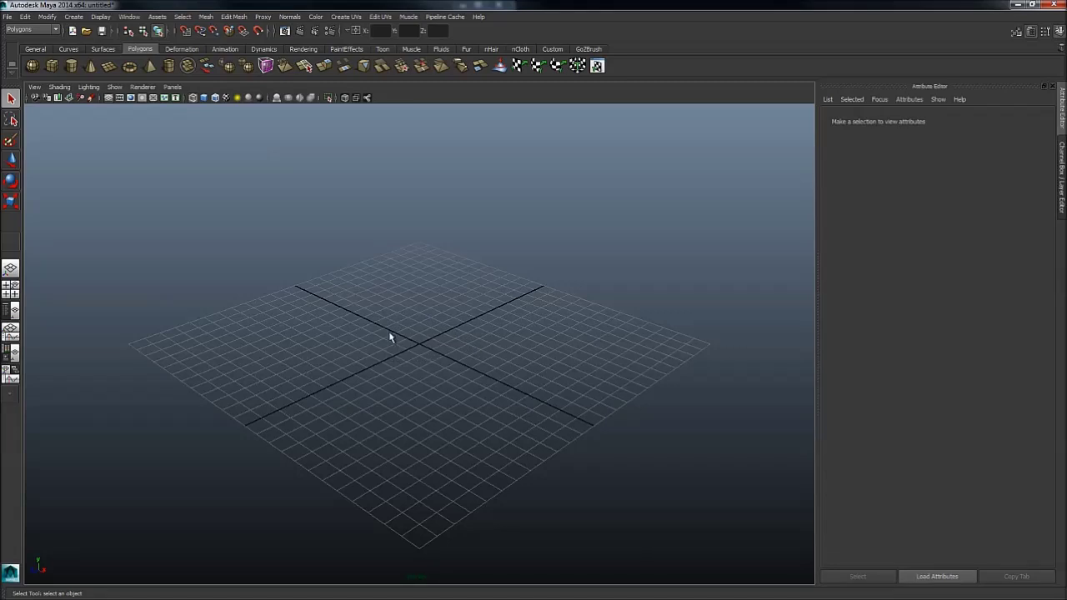
alt+right_drag(425, 338, 396, 326)
alt+drag(411, 339, 420, 337)
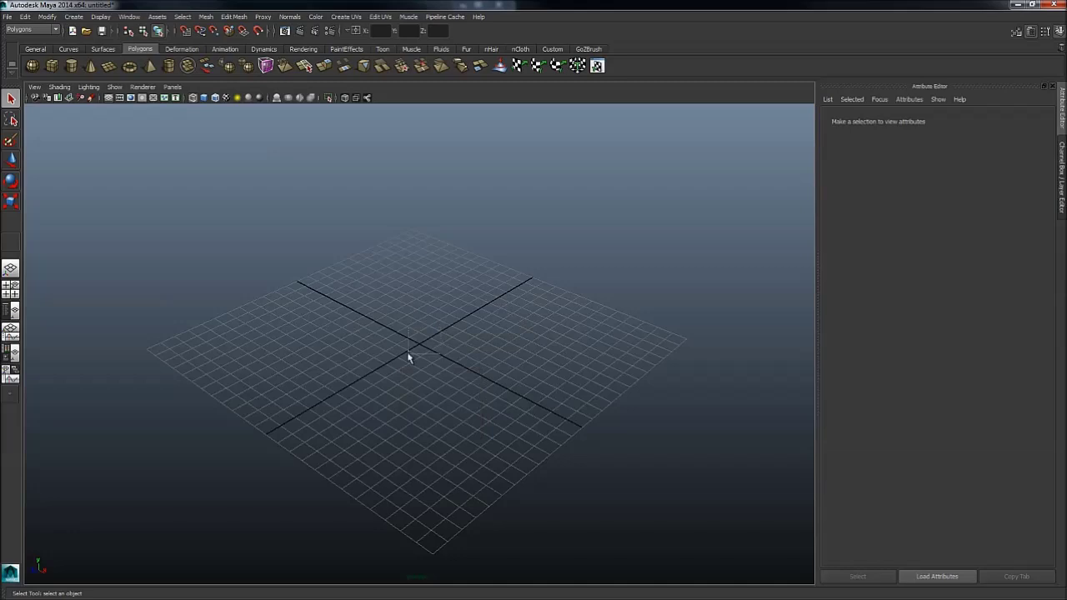
drag(640, 324, 267, 484)
drag(217, 522, 583, 214)
alt+drag(425, 328, 425, 333)
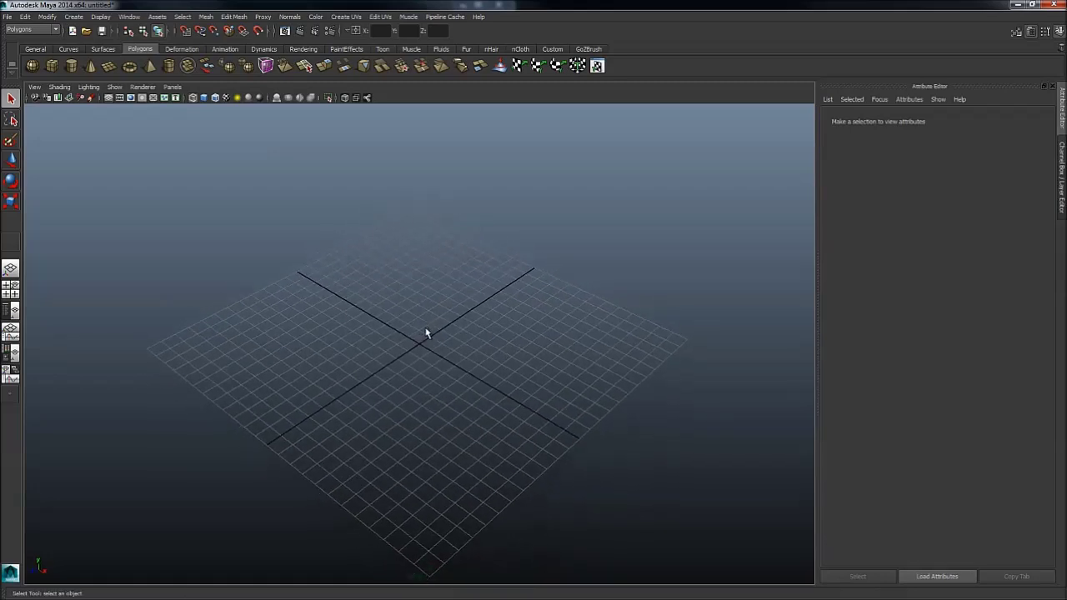
Create a polygon cube at the origin of the empty scene and deselect it.
shift+right_click(491, 319)
shift+right_click(492, 317)
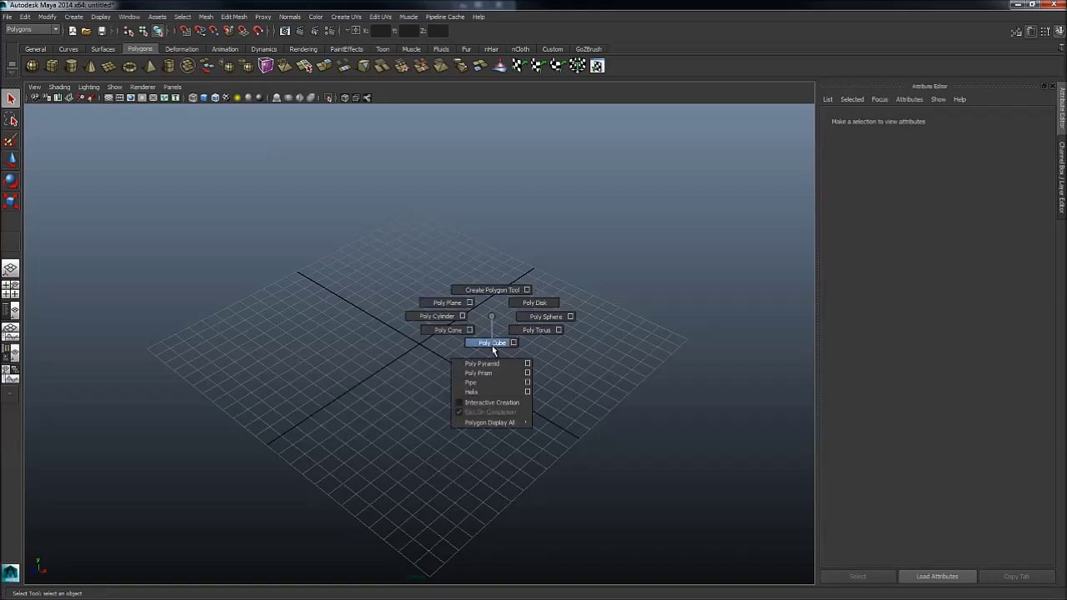
click(492, 345)
alt+right_drag(488, 352, 472, 334)
click(488, 330)
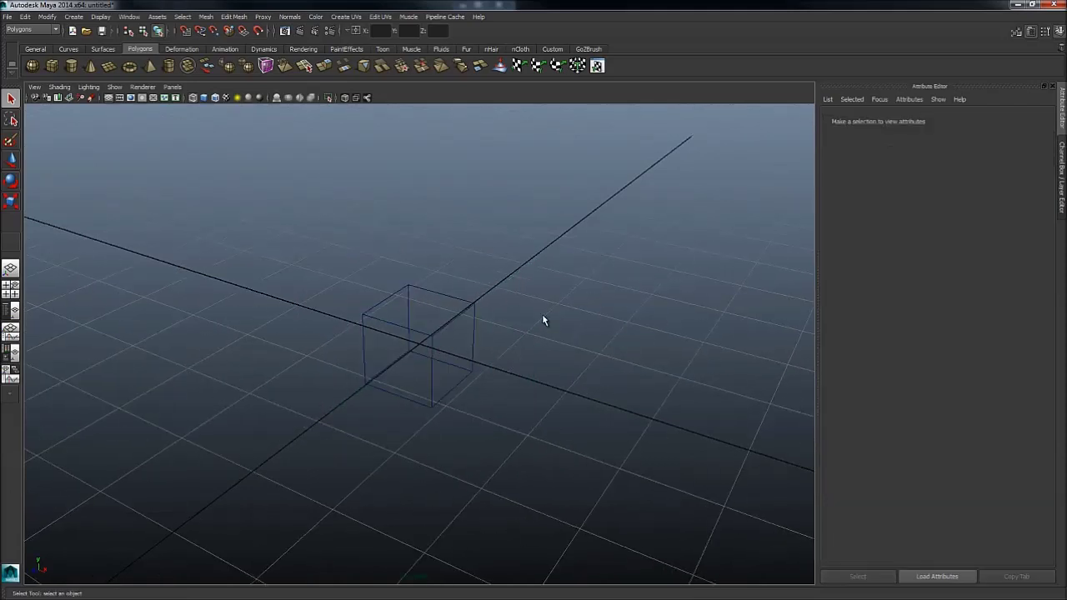
Add a polygon sphere and a polygon cylinder around the cube and delete all three primitives.
shift+right_drag(547, 316, 491, 374)
click(470, 375)
drag(351, 387, 353, 386)
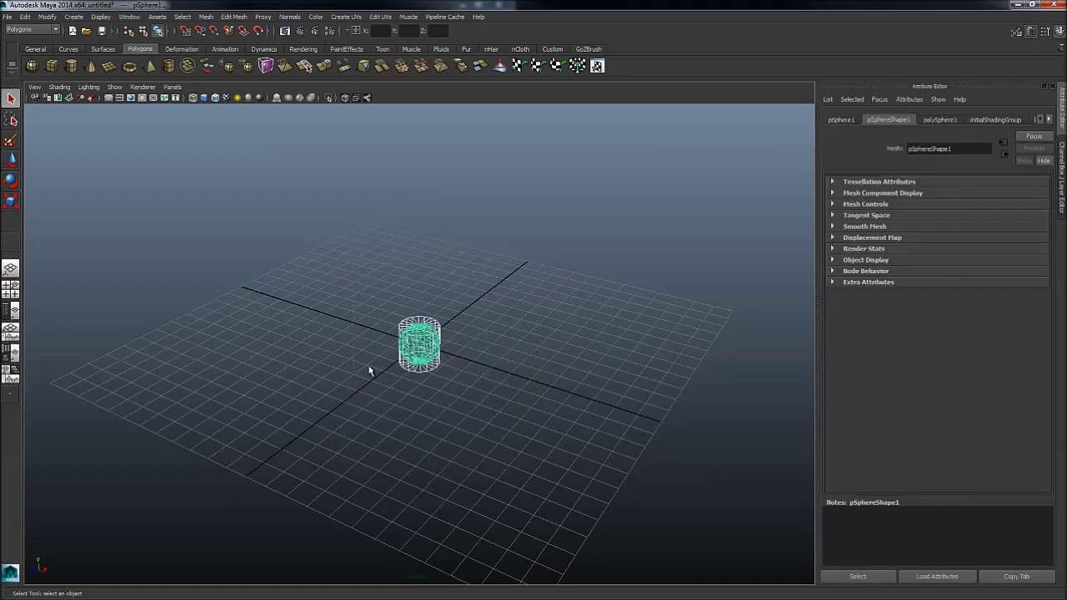
key(Delete)
alt+drag(430, 327, 419, 343)
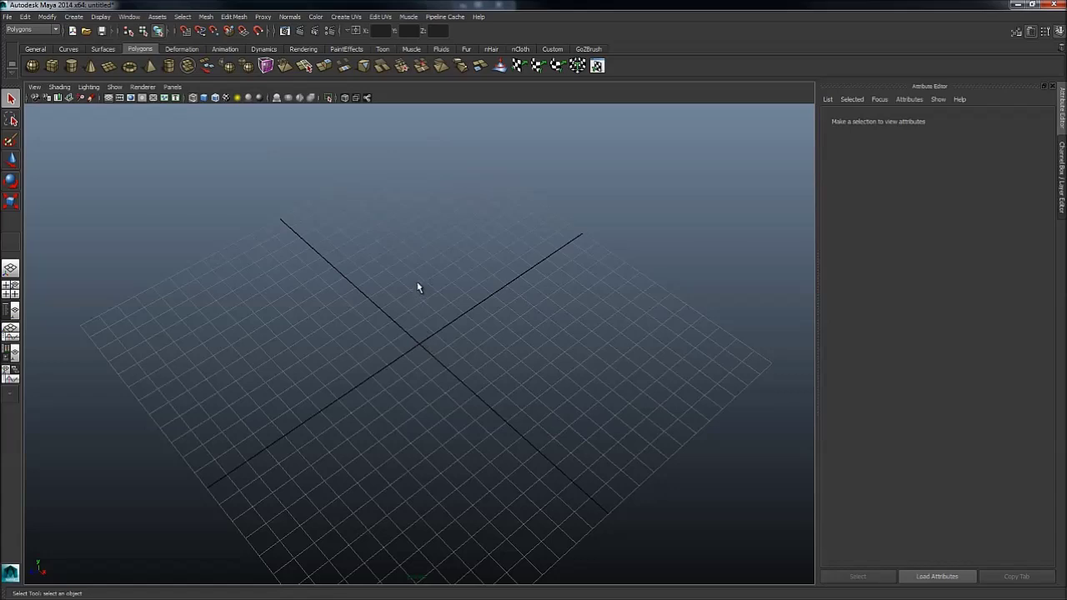
Create a polygon cube, a polygon sphere and a polygon cylinder at the origin.
shift+right_drag(420, 264, 422, 373)
click(451, 342)
click(513, 345)
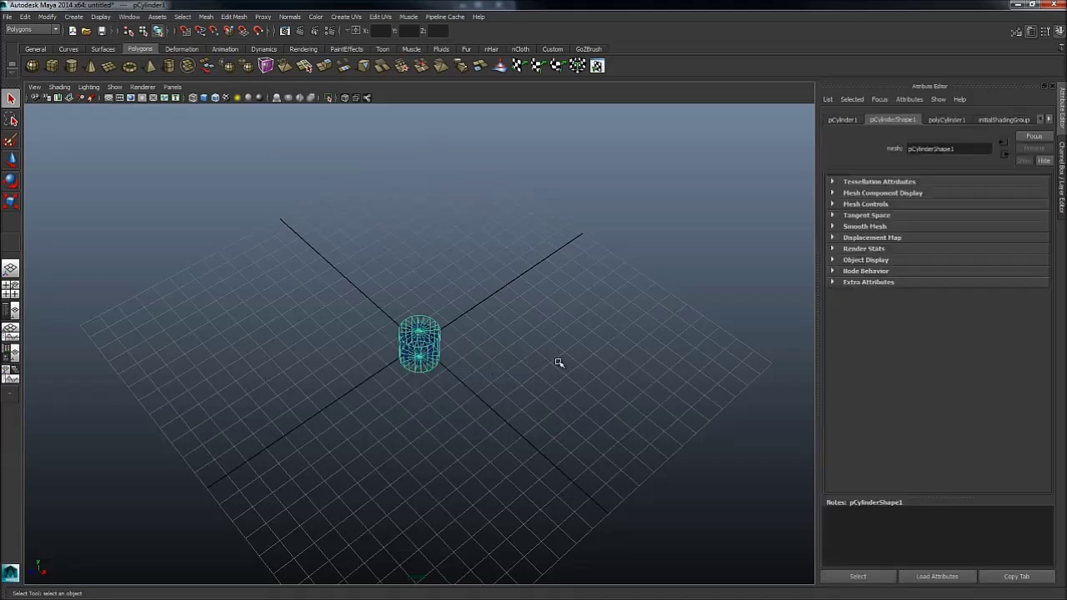
Move the cylinder and the sphere away from the cube along different grid axes.
key(w)
shift+middle_drag(557, 363, 469, 304)
click(407, 354)
shift+middle_drag(455, 362, 555, 312)
click(486, 369)
Display the viewport with smooth shading and delete the cylinder, sphere and cube.
mouse_move(411, 357)
alt+mouse_down()
mouse_move(553, 339)
mouse_move(428, 340)
alt+mouse_up()
key(5)
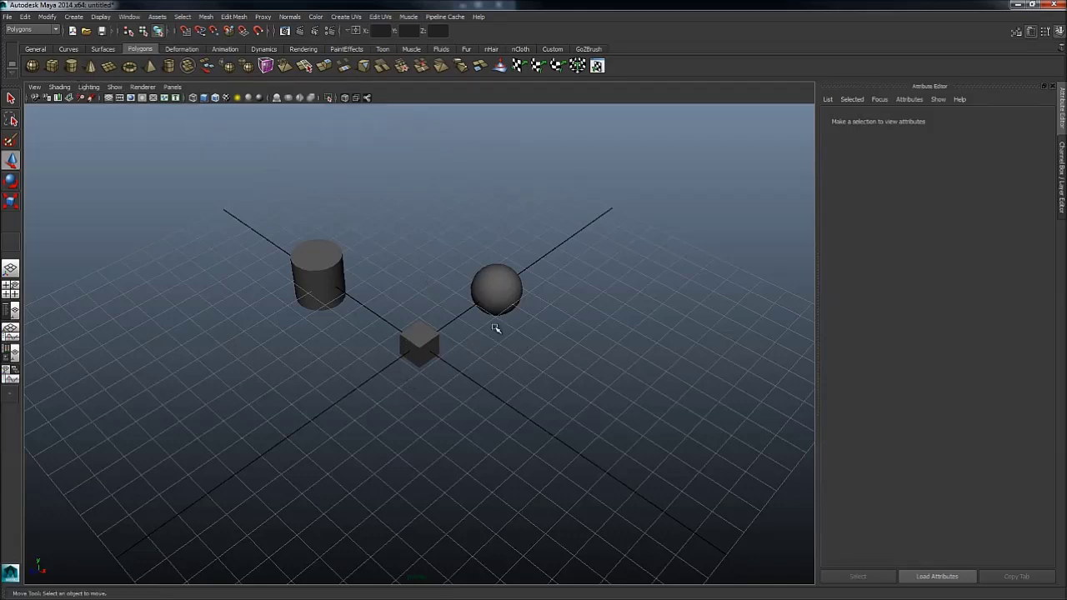
drag(581, 210, 231, 420)
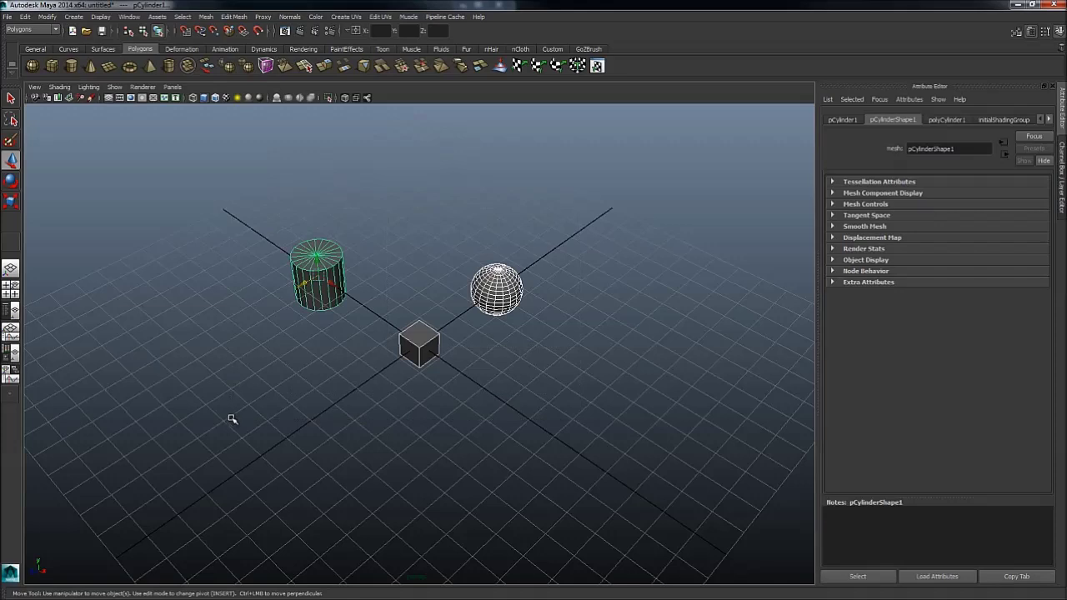
key(Delete)
alt+drag(399, 365, 424, 336)
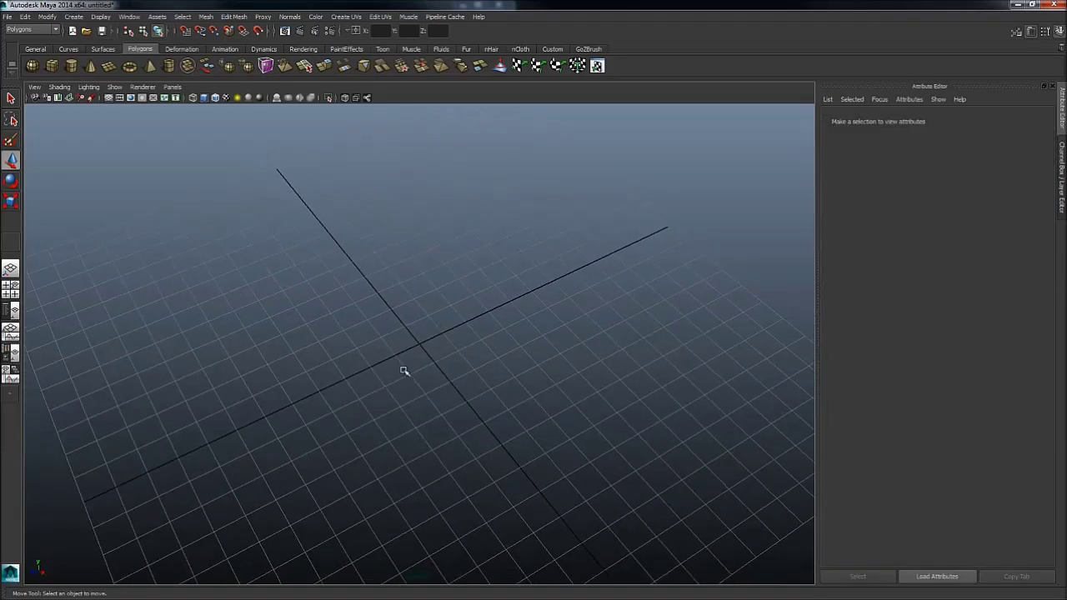
Create a new polygon cube at the grid's origin.
shift+right_click(456, 298)
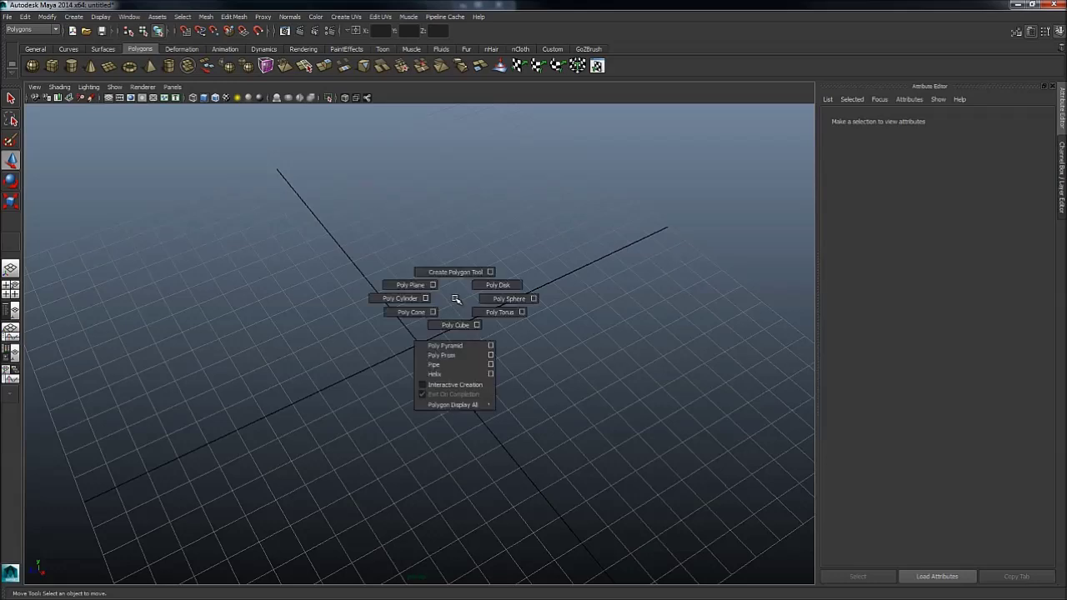
shift+right_drag(456, 299, 456, 324)
key(f)
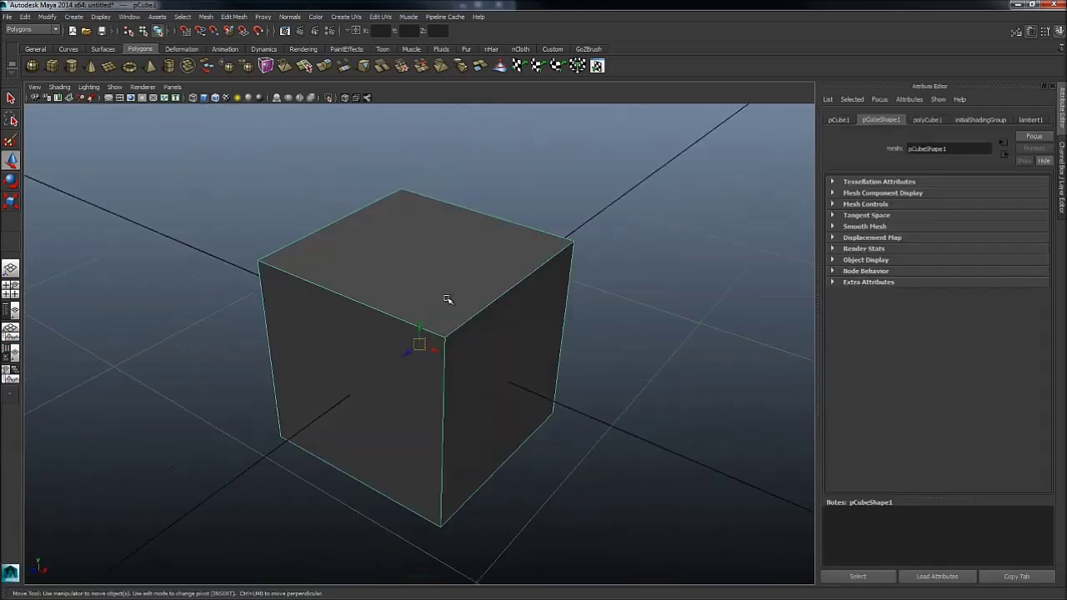
Insert an edge loop near the middle of the cube, running across its top and down its front face.
shift+right_click(448, 299)
alt+drag(499, 286, 493, 285)
alt+right_drag(493, 285, 400, 305)
alt+drag(400, 305, 436, 291)
shift+right_click(451, 284)
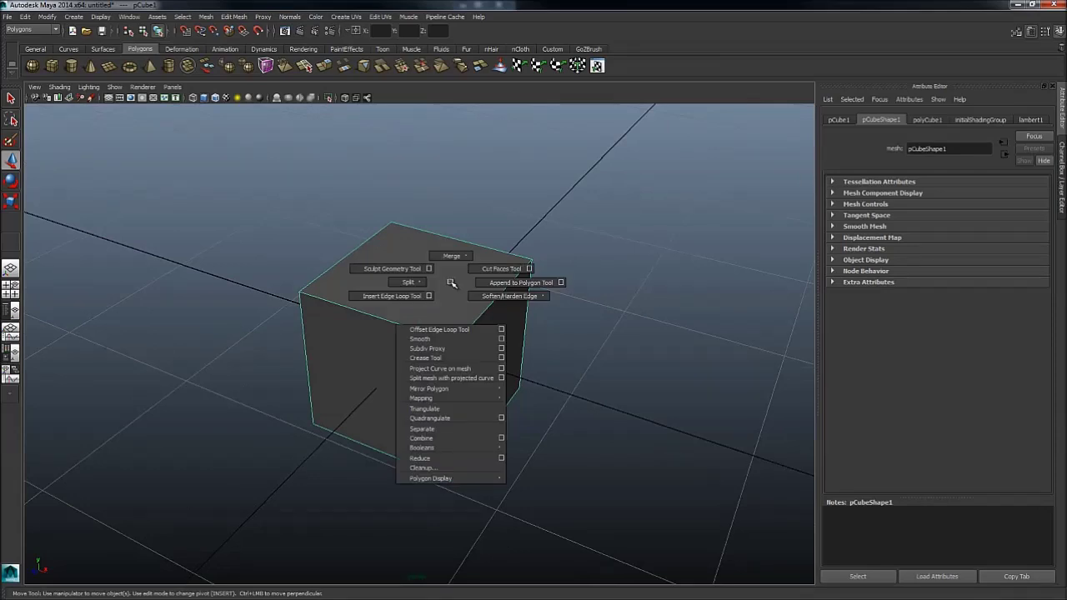
click(386, 295)
click(380, 319)
Try further edge loops crossing the first one on the cube's top and undo them.
click(488, 313)
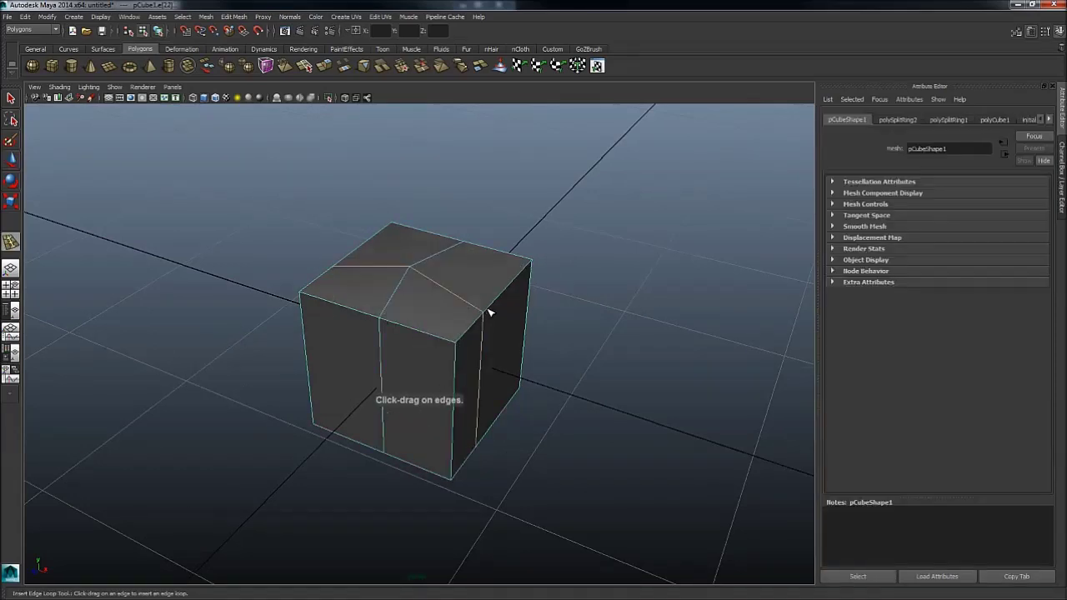
click(499, 298)
key(ctrl+z)
key(ctrl+z)
key(ctrl+z)
key(ctrl+z)
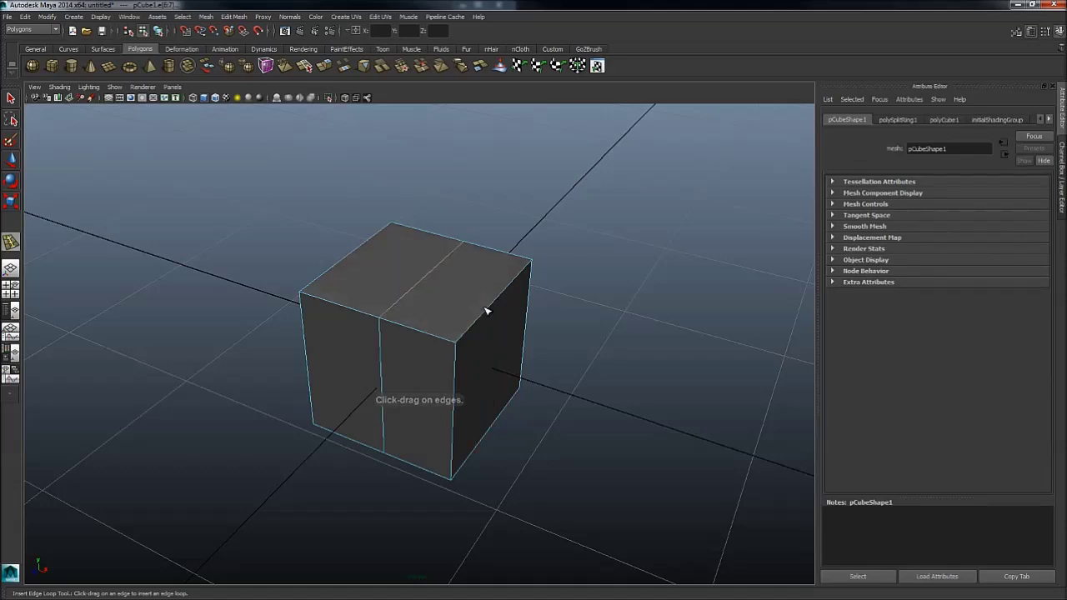
Extrude one half of the cube's divided top face upward into a tall block.
key(w)
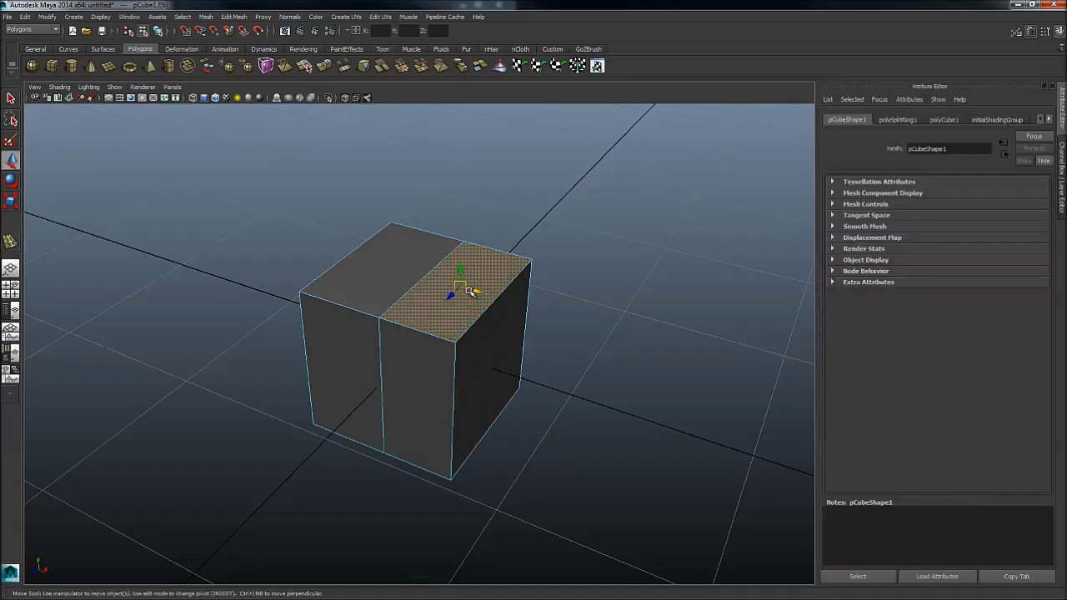
shift+right_click(469, 308)
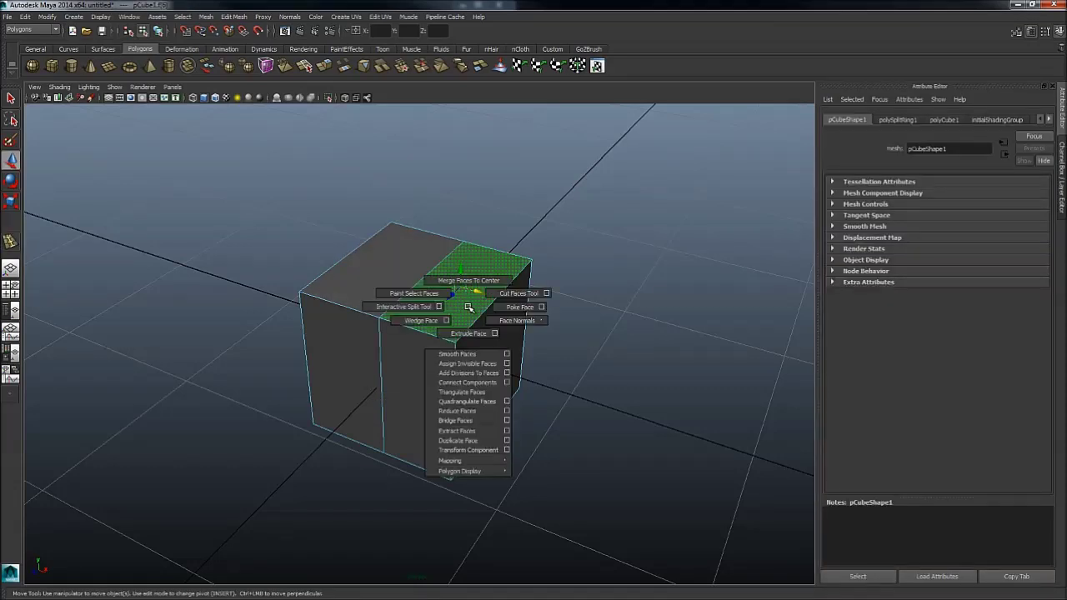
shift+right_drag(468, 307, 467, 350)
alt+drag(467, 375, 472, 345)
key(w)
middle_drag(508, 338, 504, 208)
scroll(498, 348, up, 2)
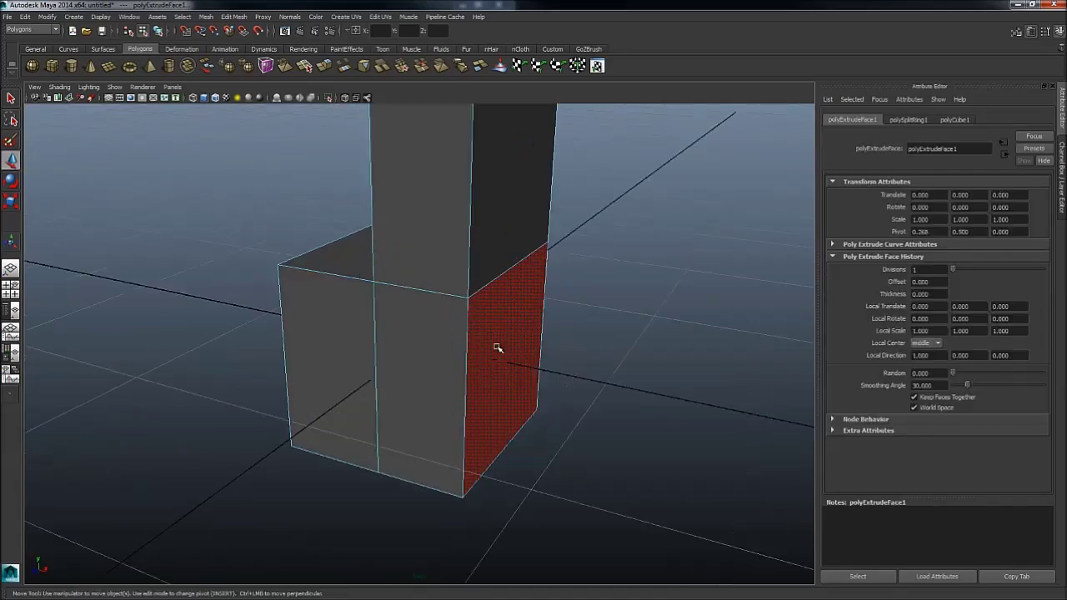
Extrude the cube's side face below the tall block outward along the X axis and return to object mode.
click(497, 349)
key(ctrl+e)
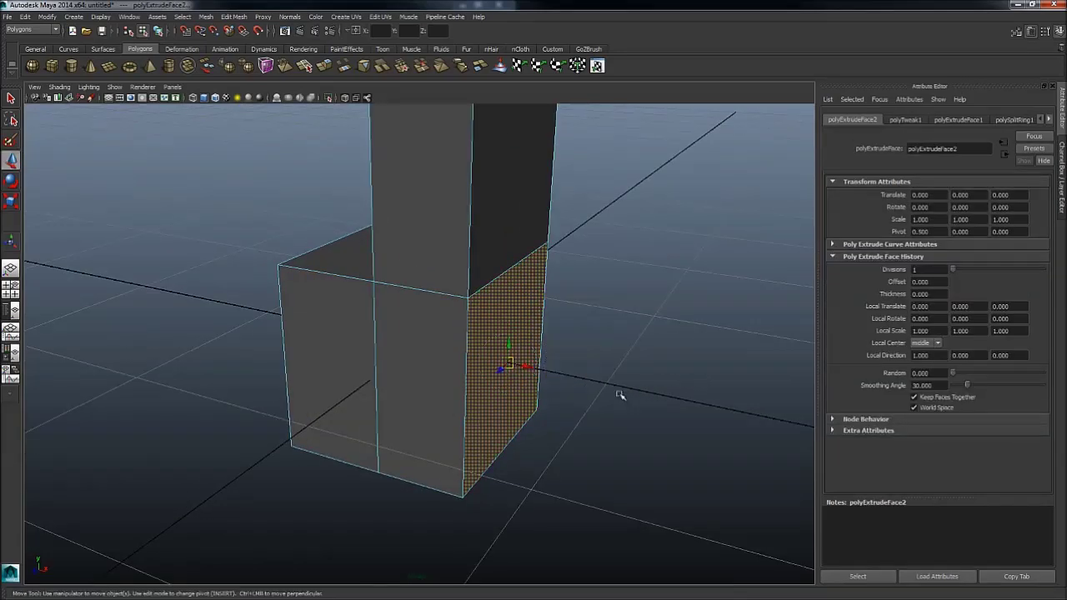
shift+middle_drag(619, 395, 769, 383)
scroll(575, 371, up, 1)
scroll(575, 374, down, 3)
alt+drag(441, 383, 488, 329)
key(F8)
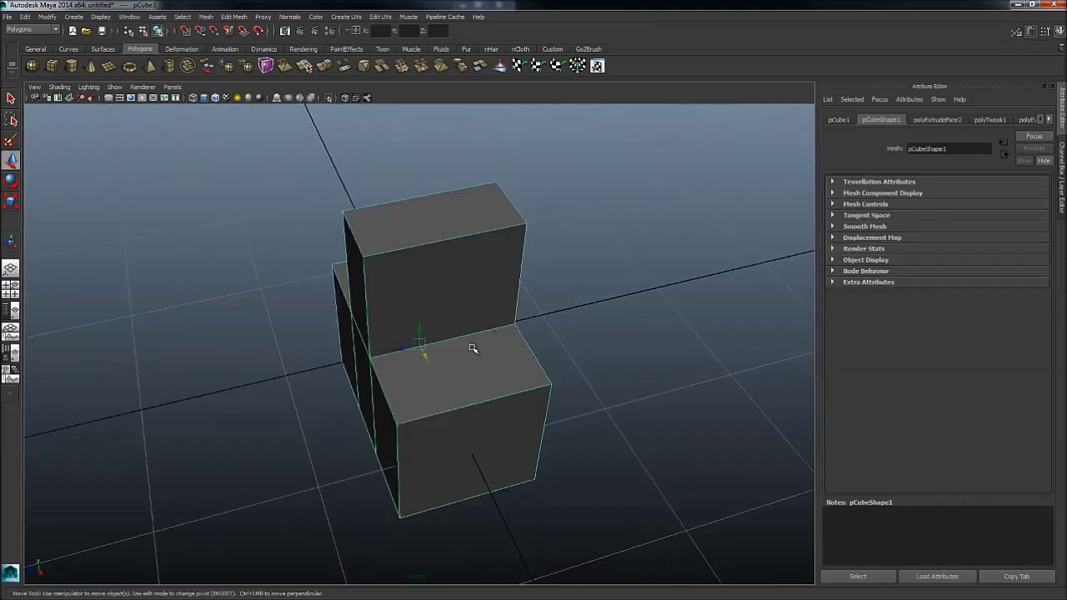
Move the upper vertices on one end of the mesh inward to slant its lower part and narrow the tall block.
alt+drag(450, 324, 410, 338)
right_drag(410, 338, 337, 338)
mouse_move(303, 447)
mouse_down()
mouse_move(392, 271)
mouse_move(402, 179)
mouse_up()
mouse_move(436, 338)
alt+mouse_down()
mouse_move(431, 383)
mouse_move(280, 150)
alt+mouse_up()
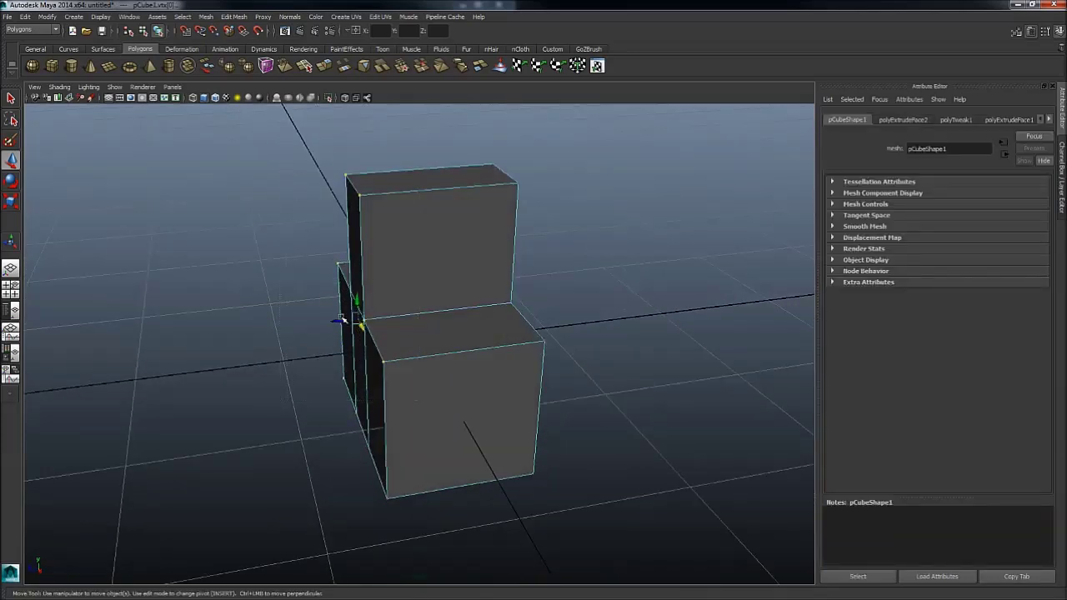
middle_drag(372, 381, 426, 364)
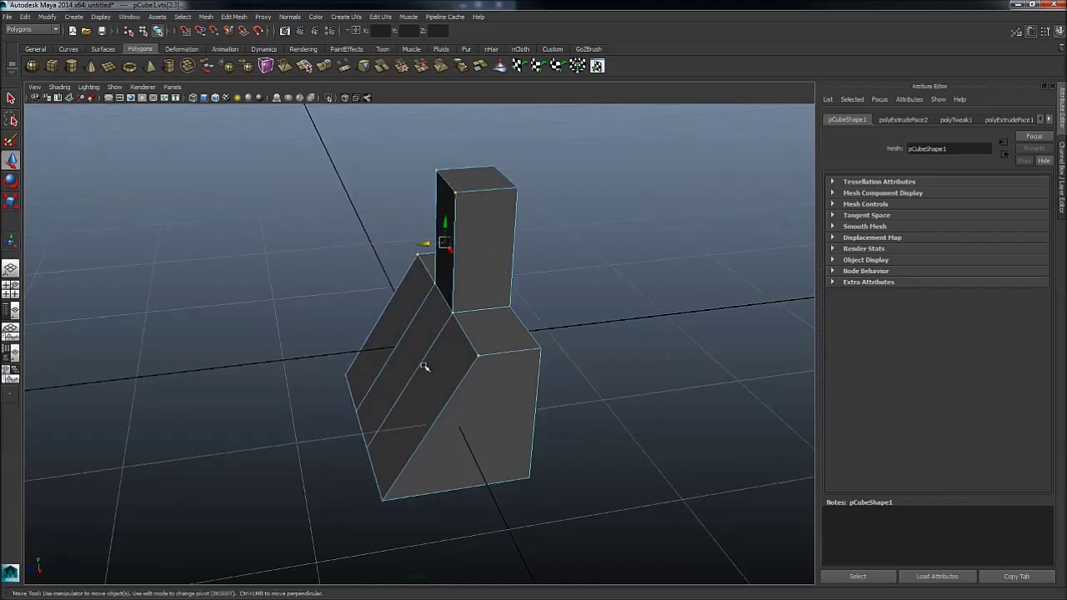
right_drag(419, 386, 502, 320)
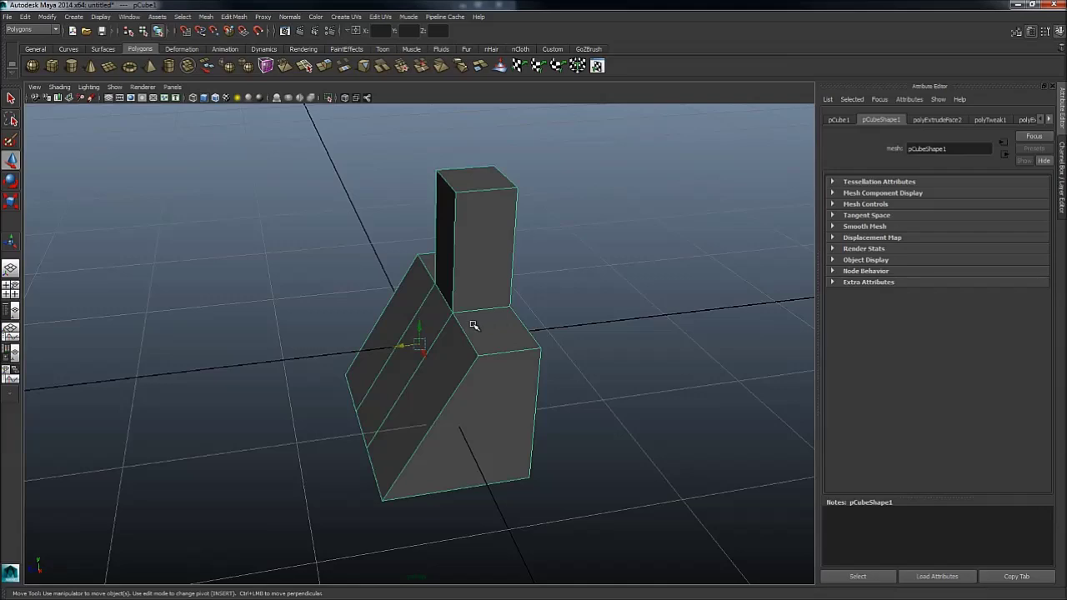
Move the same upper vertices back outward to restore the stepped block shape, and deselect the mesh in object mode.
right_drag(462, 317, 402, 289)
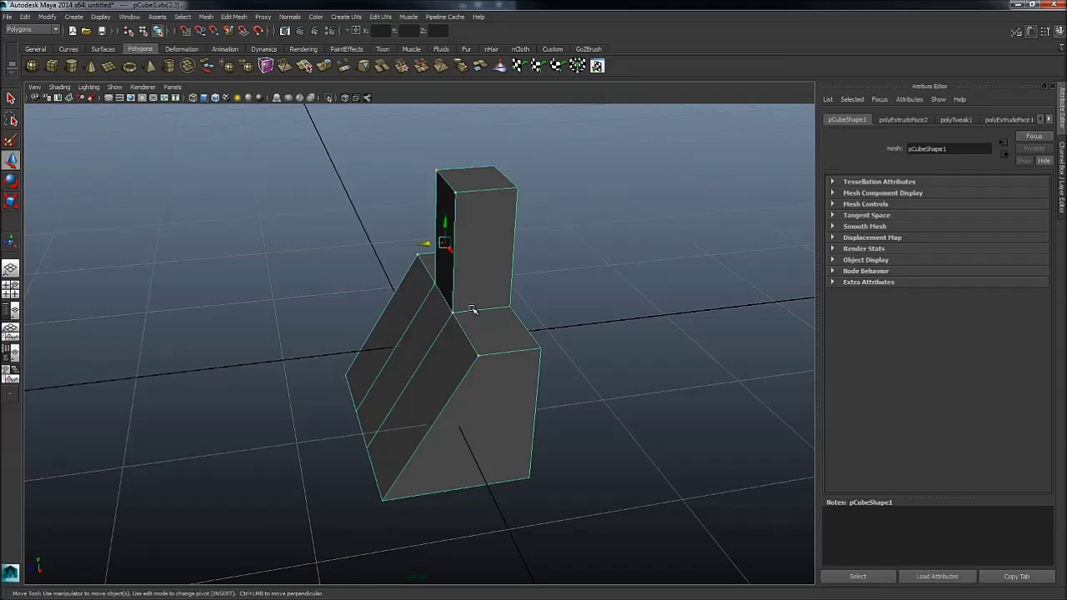
mouse_move(472, 309)
middle_down()
mouse_move(358, 319)
mouse_move(387, 309)
middle_up()
right_drag(410, 289, 449, 251)
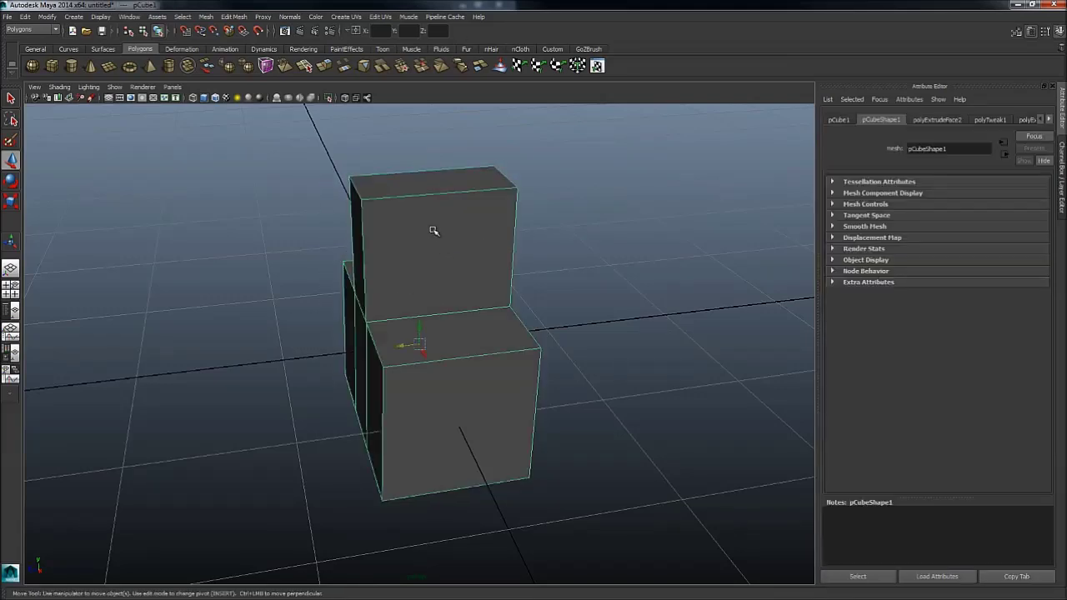
click(557, 248)
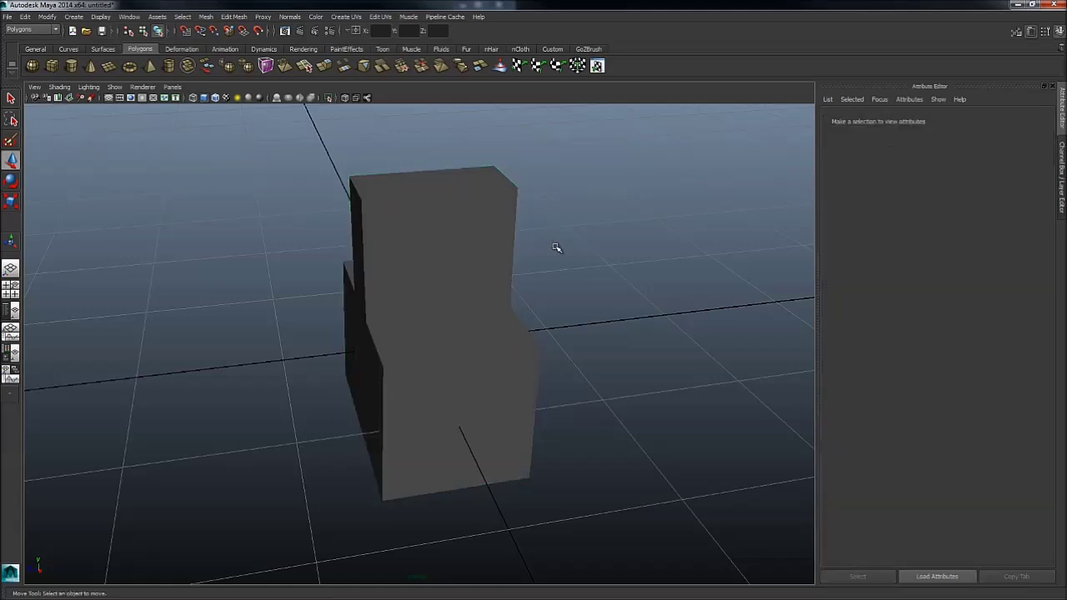
shift+right_click(556, 247)
shift+right_click(564, 247)
click(444, 247)
shift+right_click(444, 248)
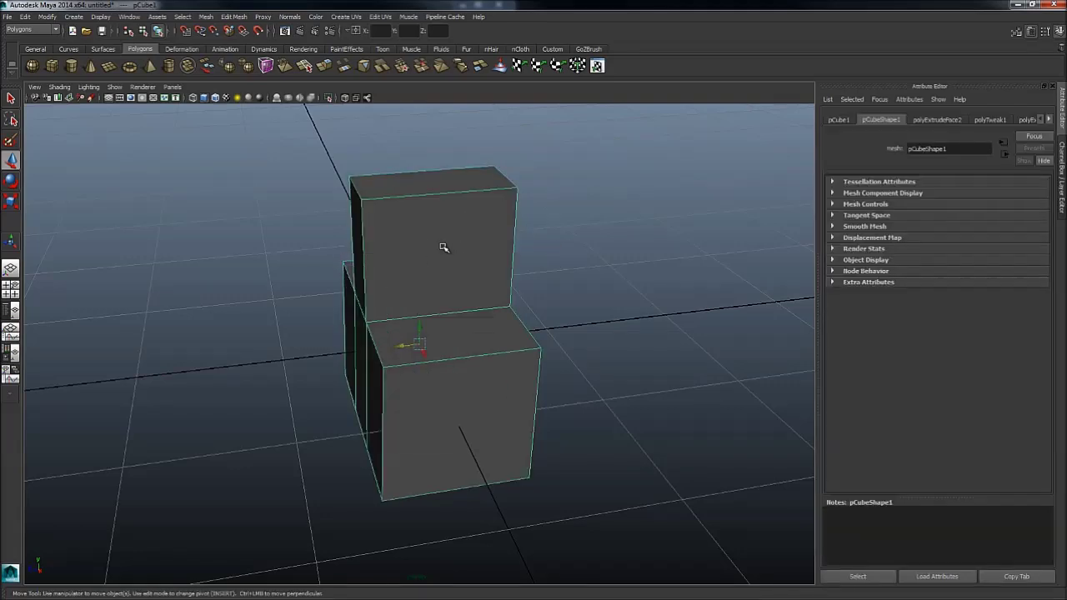
alt+drag(442, 242, 454, 273)
shift+right_click(464, 259)
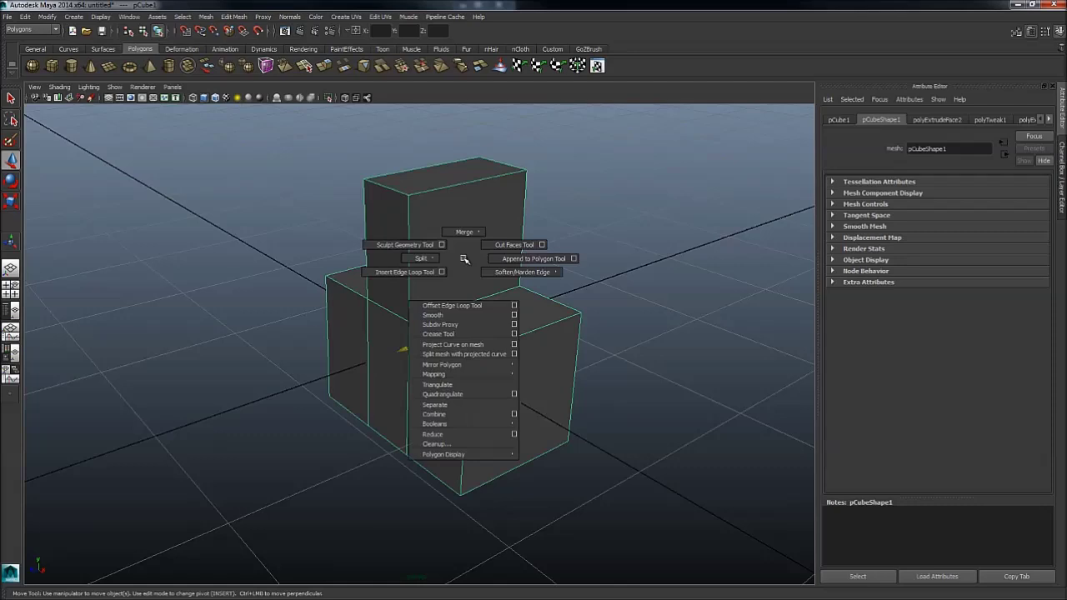
Merge the two top corner vertices at one end of the tall block into a single vertex midway between them.
right_drag(460, 260, 381, 268)
drag(415, 166, 354, 212)
alt+drag(434, 231, 409, 293)
shift+right_click(450, 233)
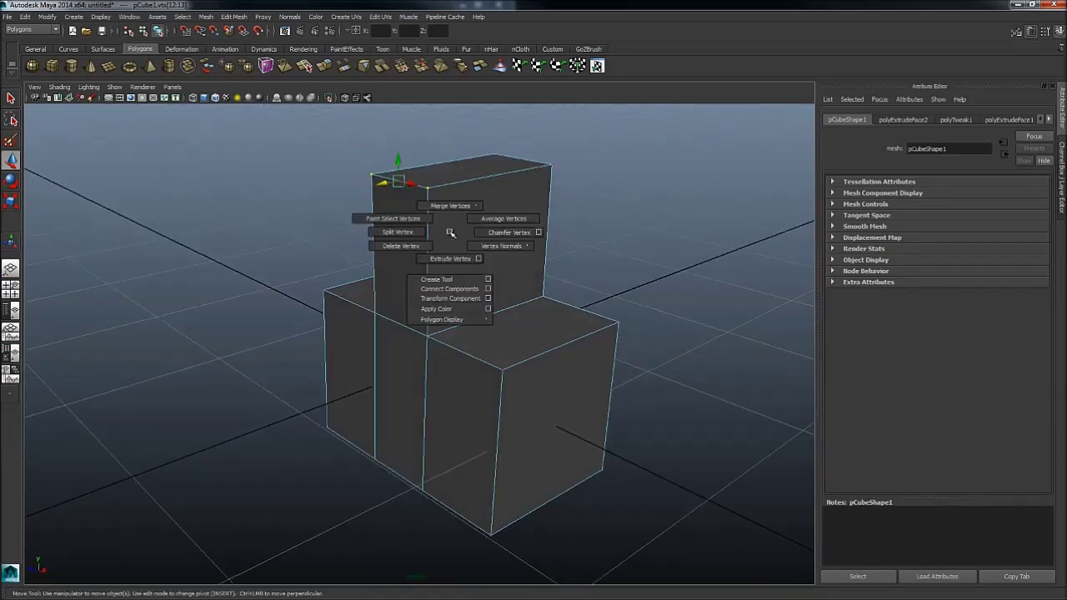
shift+right_drag(450, 232, 457, 129)
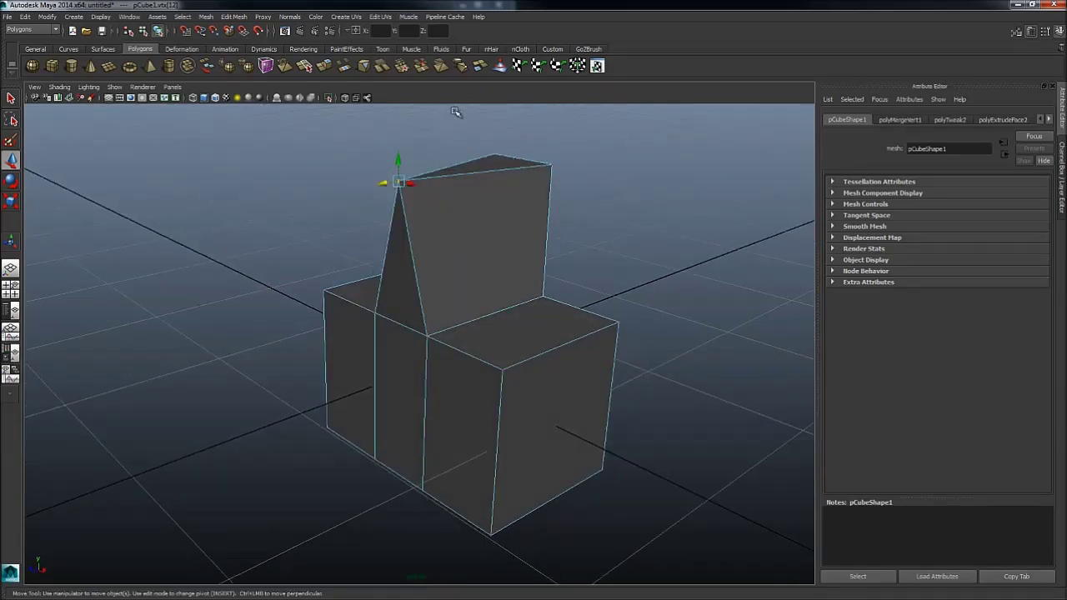
Undo the merge of the tall block's two top corner vertices.
key(ctrl+z)
key(ctrl+z)
key(ctrl+z)
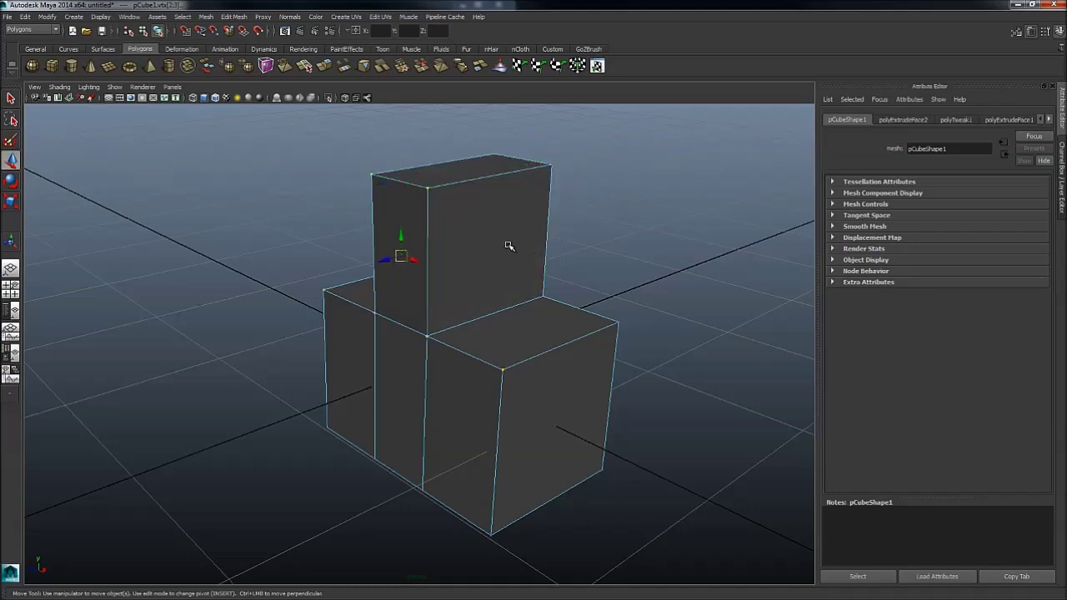
Try to bevel the long top edge of the tall block in edge mode, and undo it.
right_drag(478, 244, 503, 206)
click(458, 182)
key(ctrl+z)
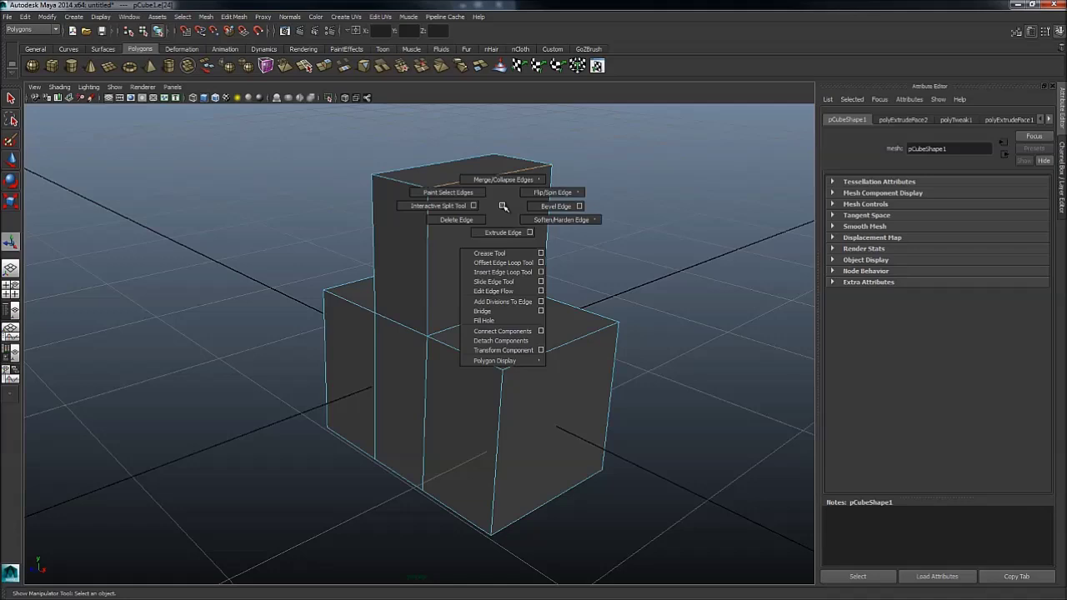
shift+right_drag(503, 206, 551, 207)
key(ctrl+z)
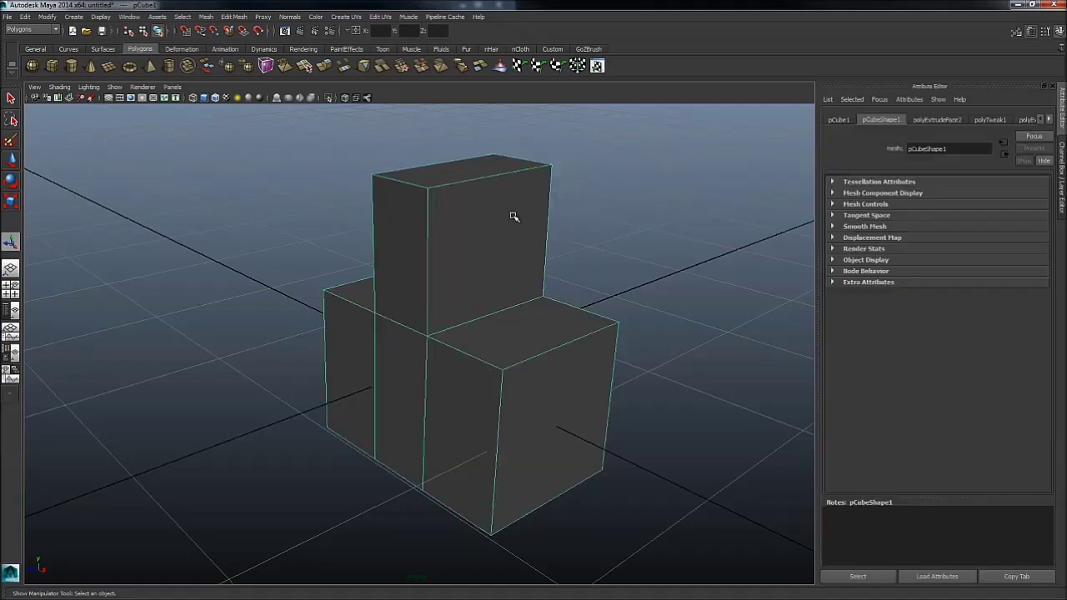
Try Smooth Faces on the large side face of the tall block, and undo it.
alt+drag(564, 233, 451, 268)
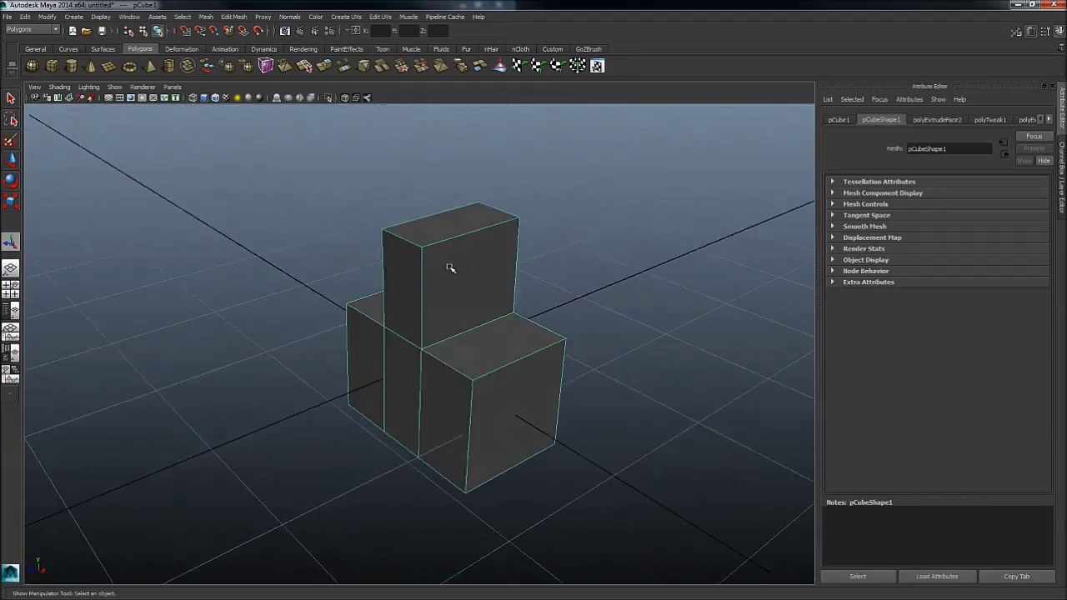
mouse_move(422, 251)
right_down()
mouse_move(421, 265)
mouse_move(436, 253)
right_up()
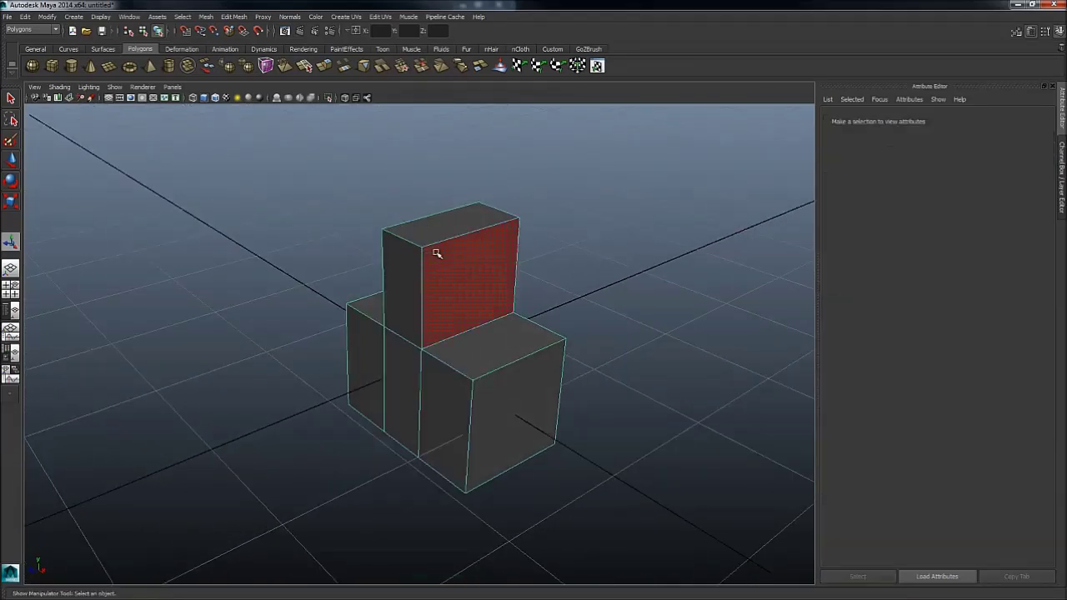
click(446, 258)
shift+right_click(463, 243)
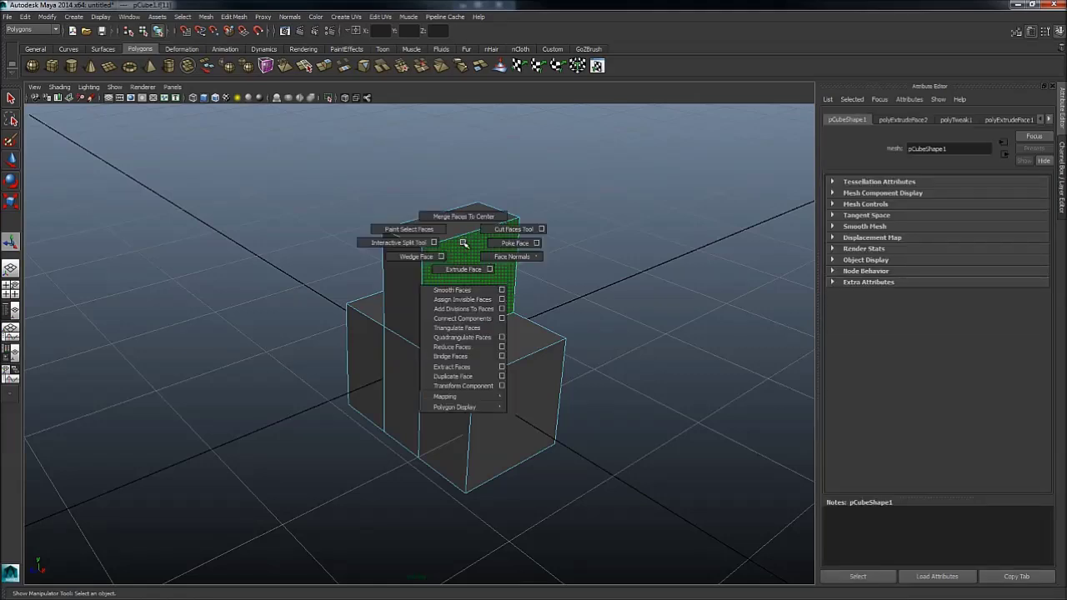
click(461, 290)
key(ctrl+z)
Extrude the tall block's top face straight upward twice to stack two more segments on it.
click(471, 219)
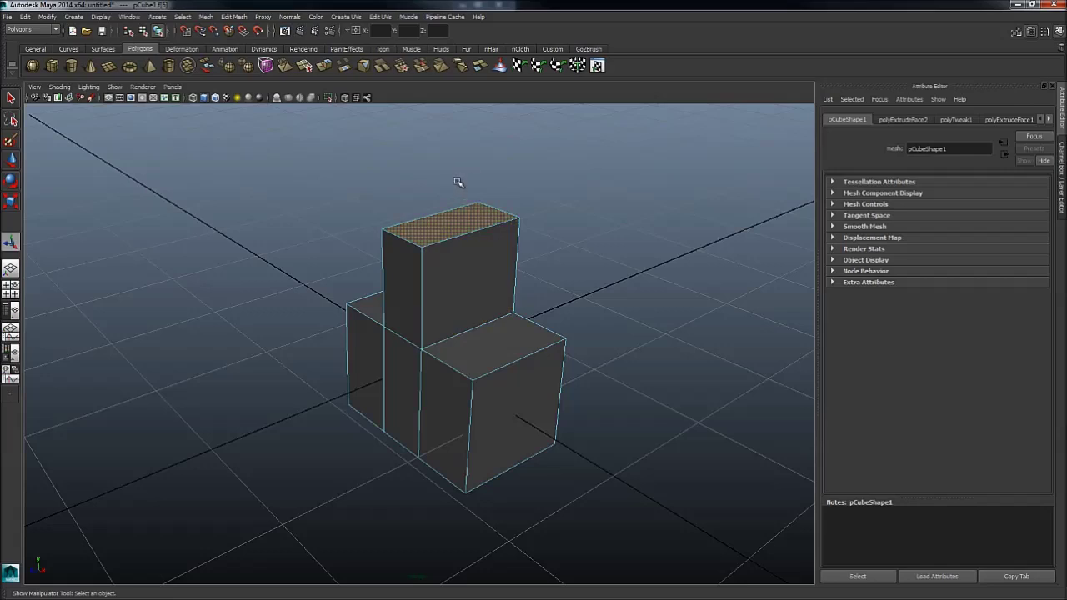
shift+right_click(464, 157)
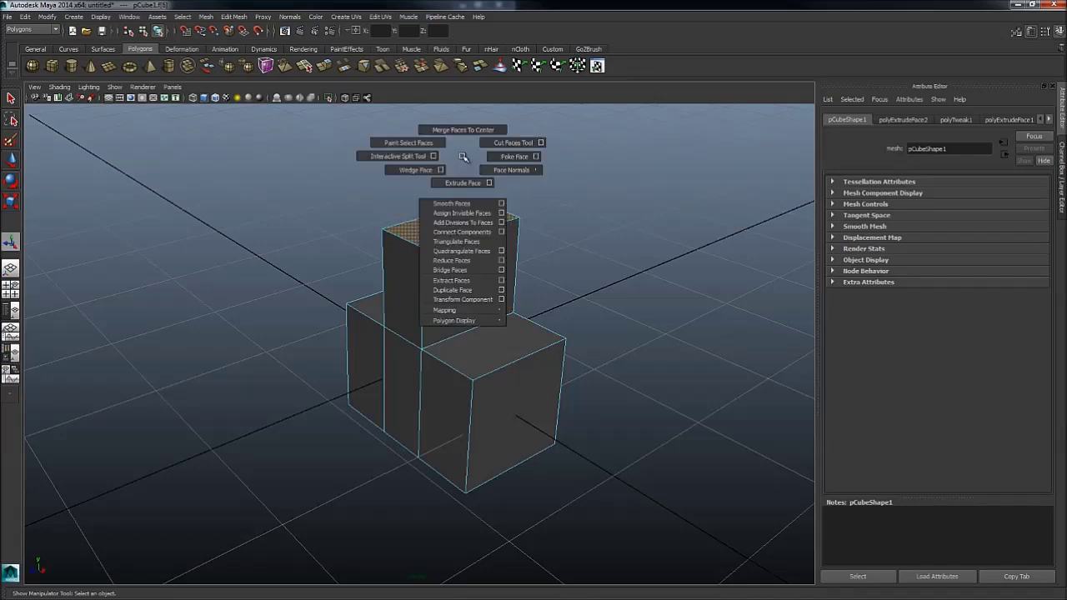
shift+right_drag(463, 156, 462, 180)
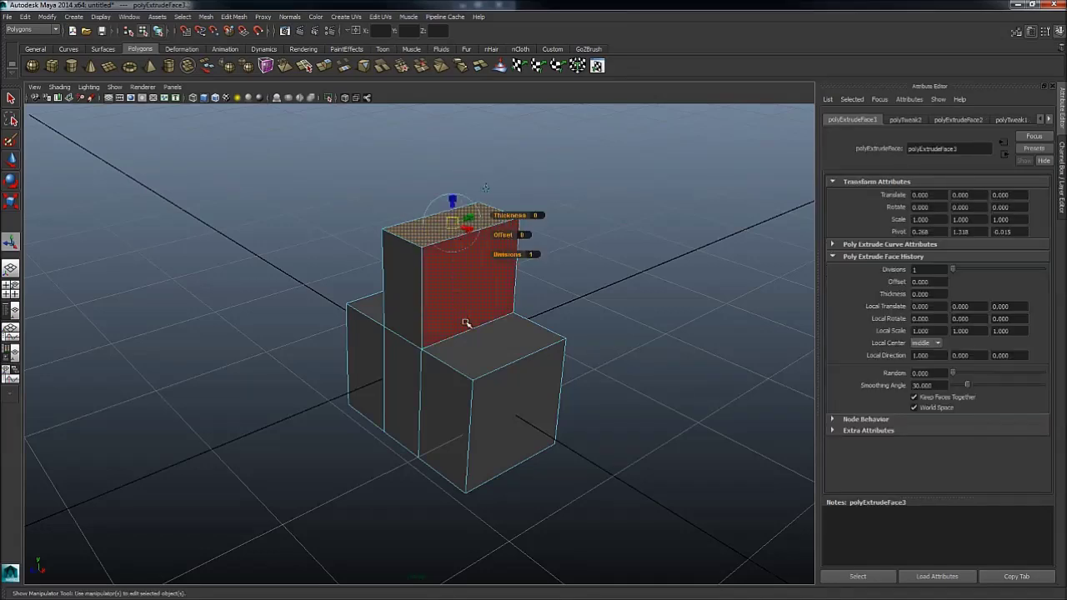
shift+middle_drag(484, 347, 487, 248)
alt+middle_drag(487, 250, 543, 234)
scroll(497, 296, up, 3)
key(g)
scroll(516, 324, down, 4)
alt+drag(542, 233, 558, 310)
scroll(558, 309, down, 3)
Extrude the large side face of the tower's middle segment outward along the X axis.
click(417, 357)
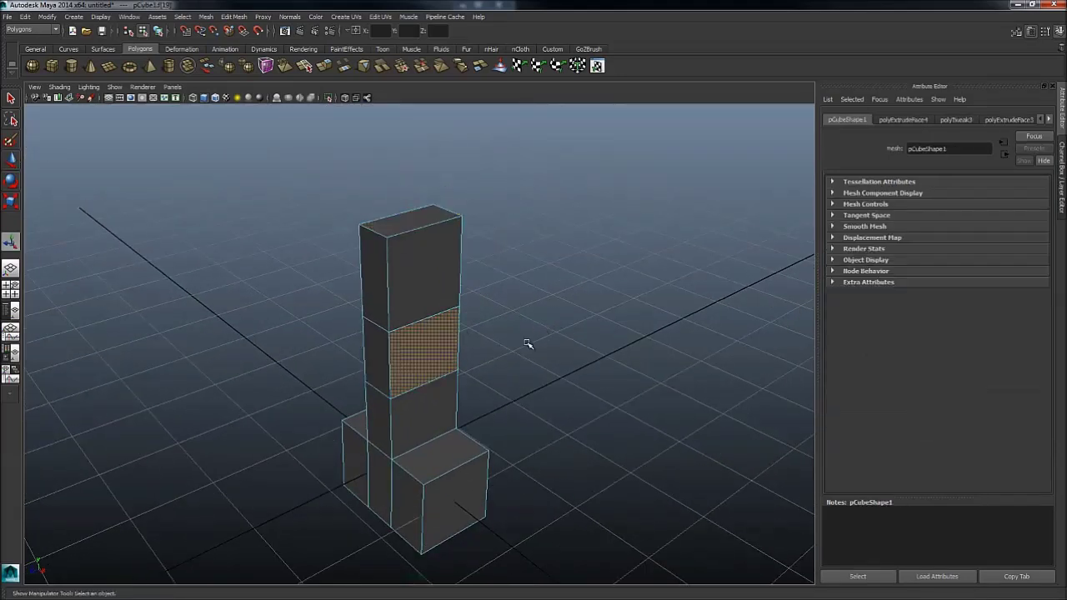
alt+drag(529, 348, 546, 250)
key(ctrl+e)
shift+middle_drag(534, 380, 665, 390)
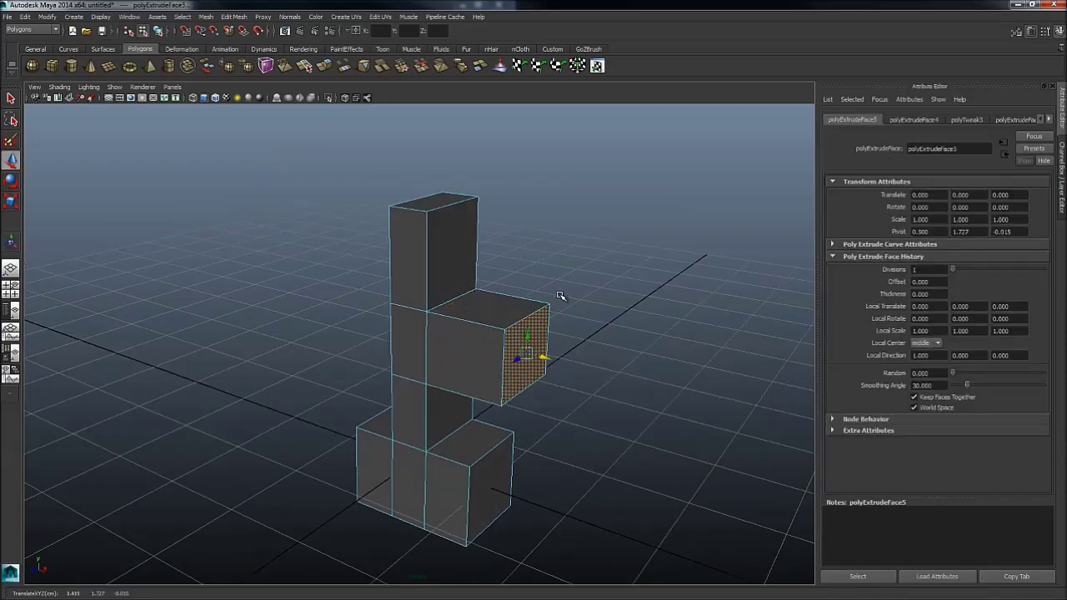
Try Smooth Faces on all faces of the mesh, and undo it.
click(562, 297)
click(488, 304)
click(528, 346)
shift+right_click(529, 345)
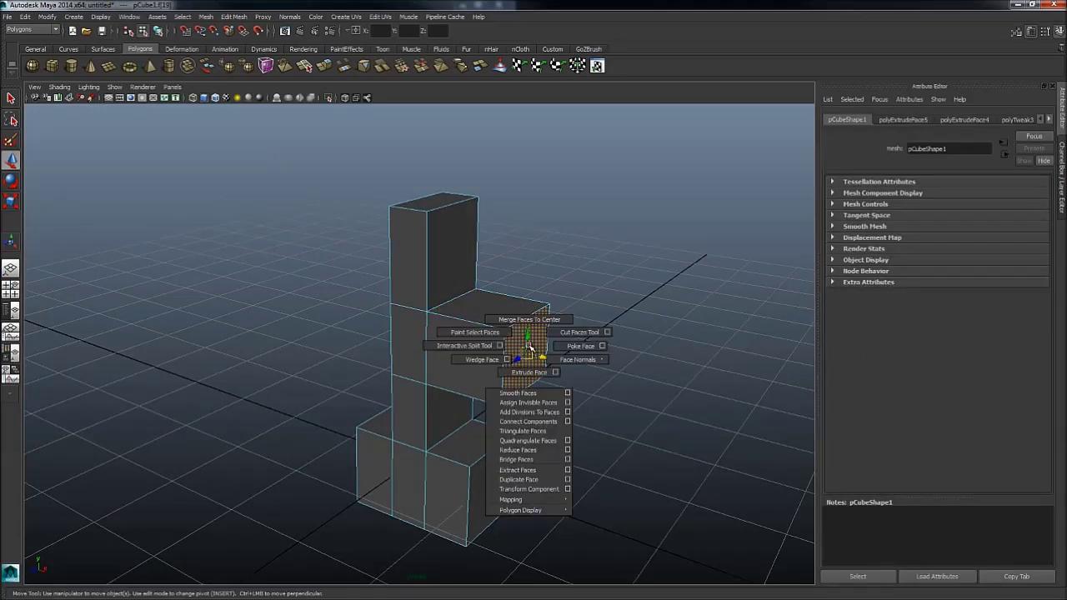
double_click(497, 340)
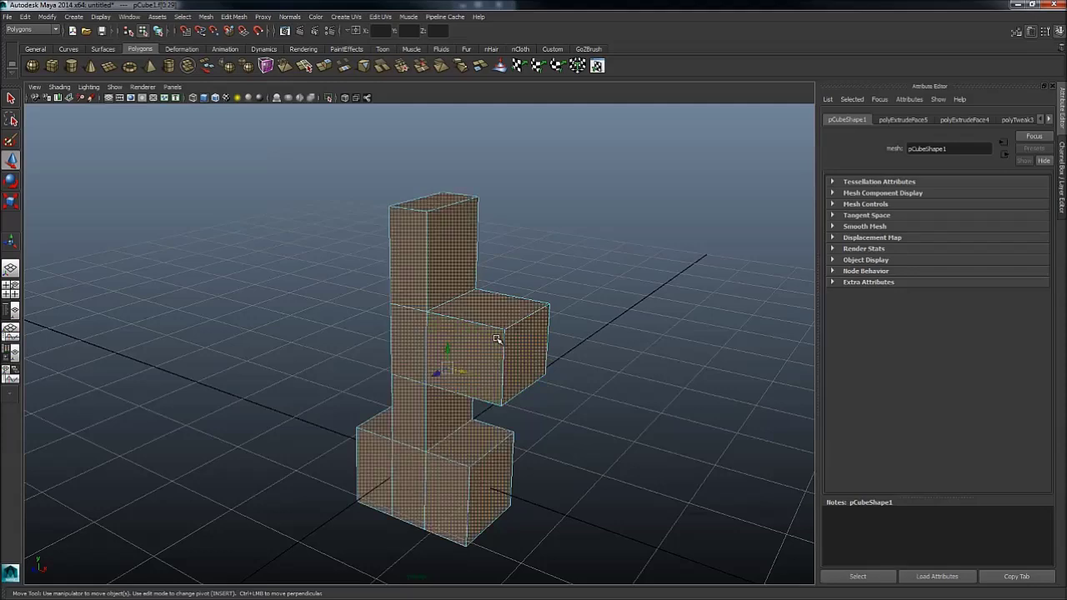
shift+right_click(497, 337)
click(489, 380)
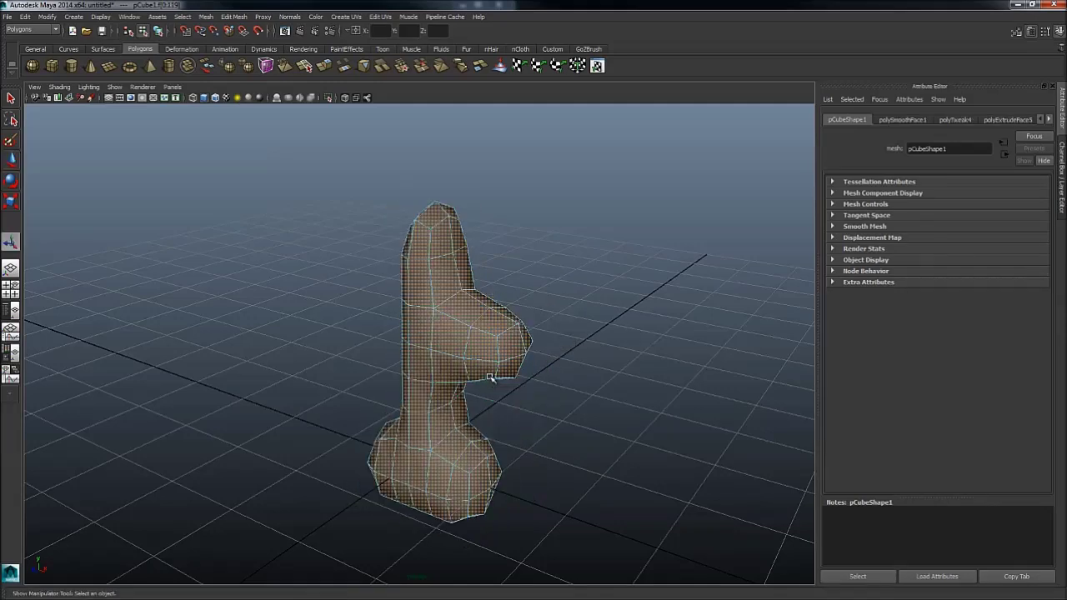
key(ctrl+z)
Select the faces of the block projecting from the tower's middle segment.
shift+right_click(513, 322)
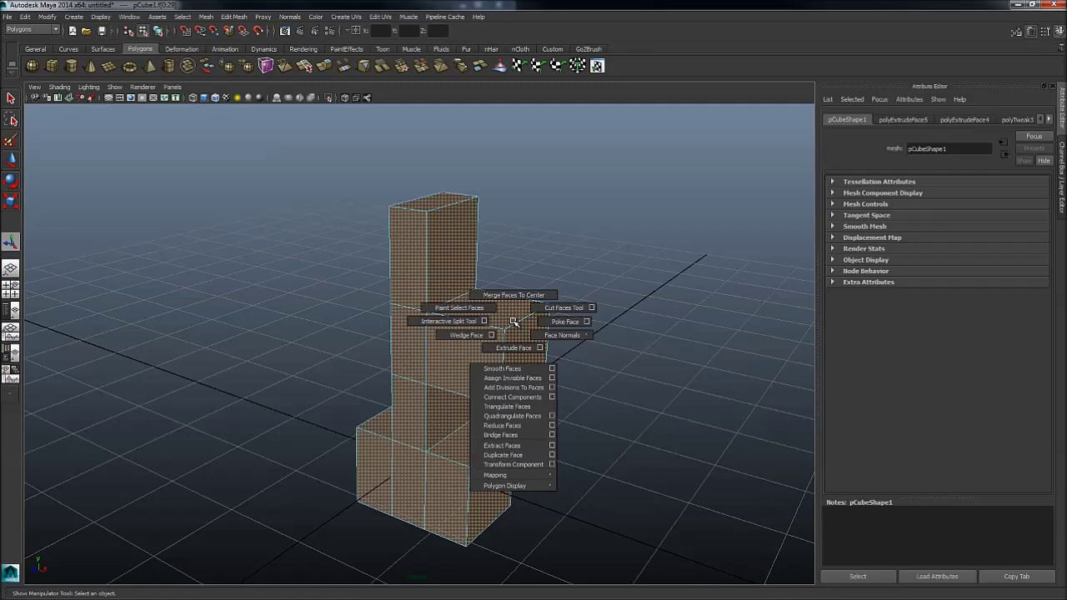
mouse_move(513, 322)
shift+right_down()
mouse_move(506, 381)
mouse_move(514, 325)
shift+right_up()
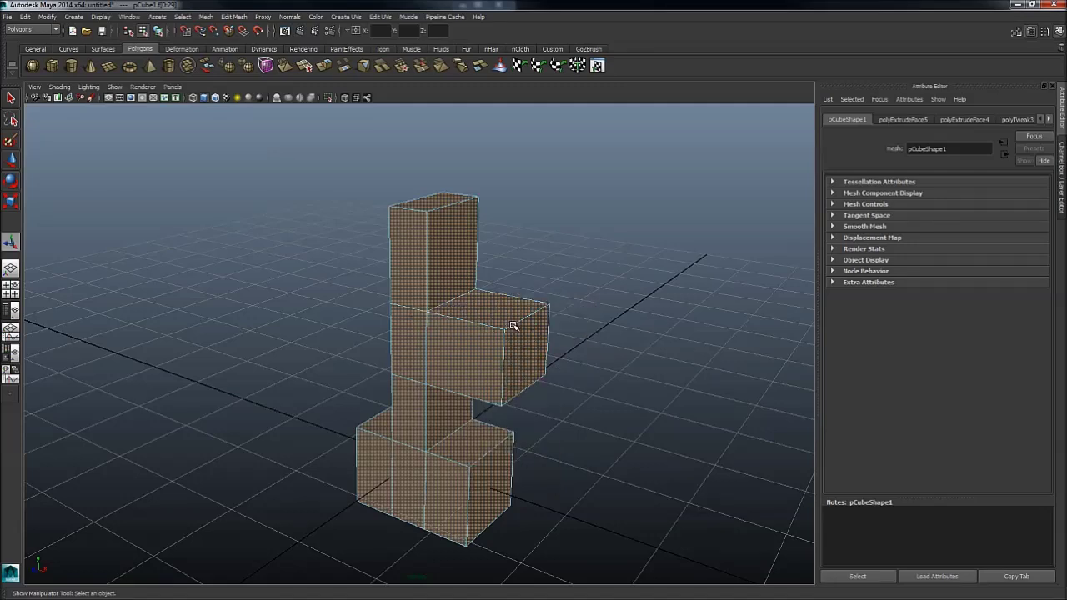
alt+drag(513, 326, 518, 383)
shift+right_click(546, 305)
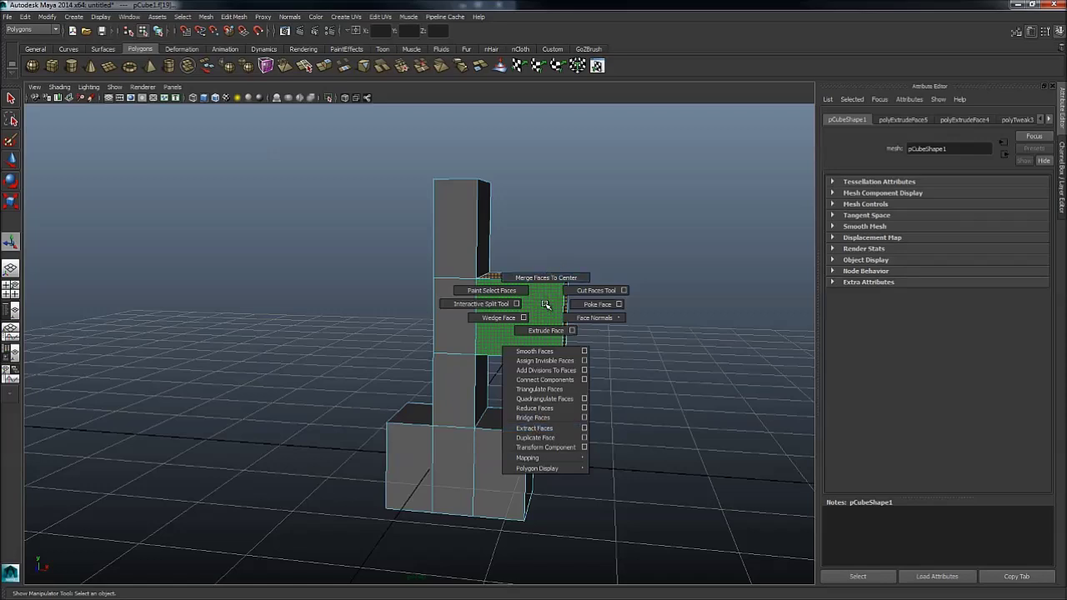
alt+drag(546, 305, 538, 324)
key(F8)
click(542, 296)
right_drag(539, 310, 546, 334)
click(561, 337)
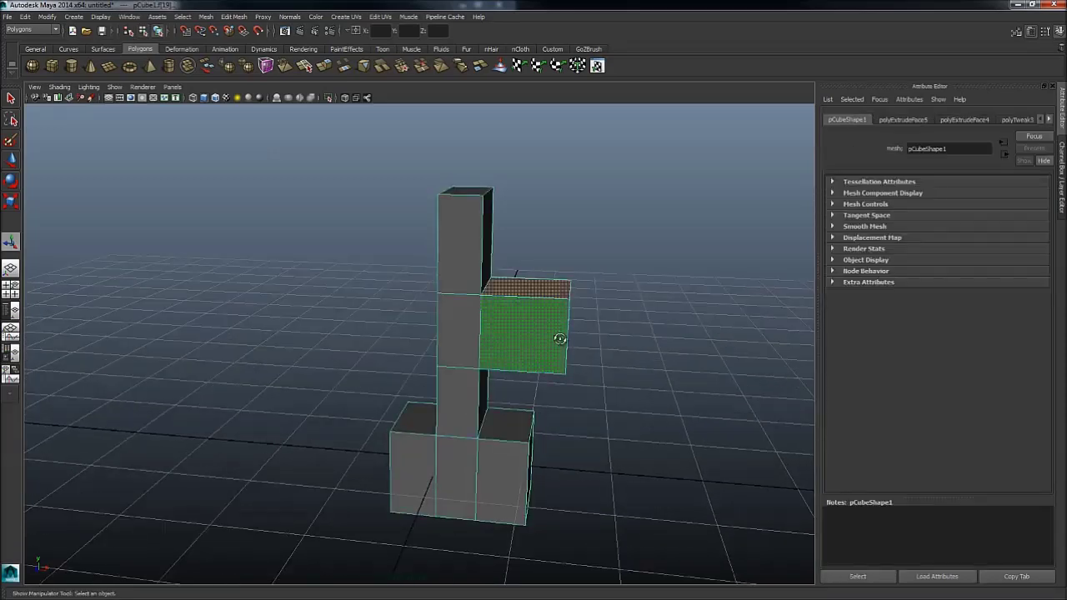
alt+drag(561, 336, 612, 258)
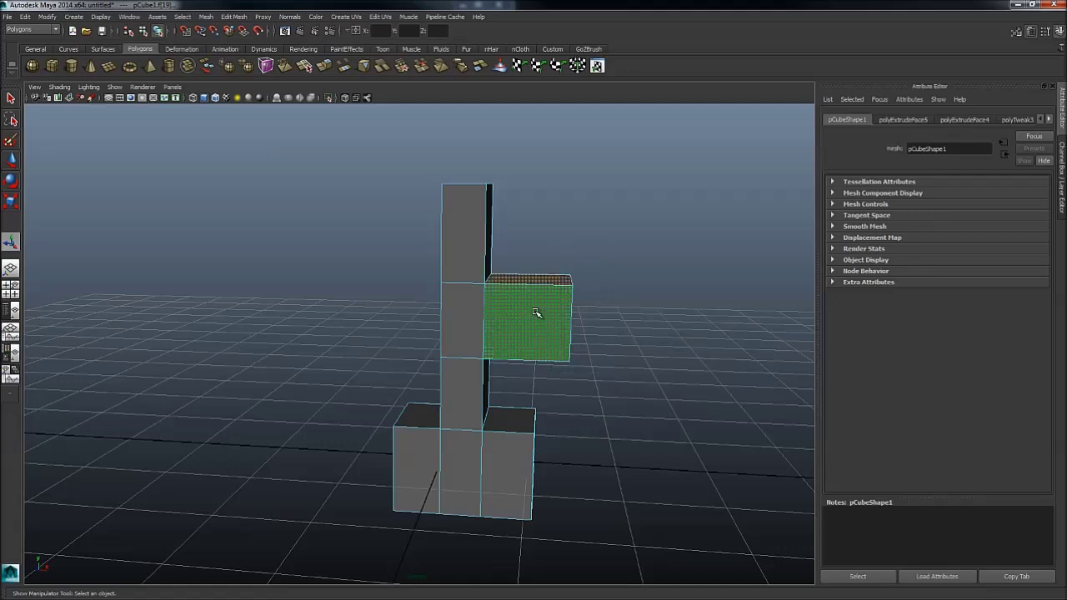
Extract the projecting block's faces as a separate object and move that piece away from the tower.
shift+right_drag(537, 310, 544, 446)
shift+right_drag(544, 396, 542, 446)
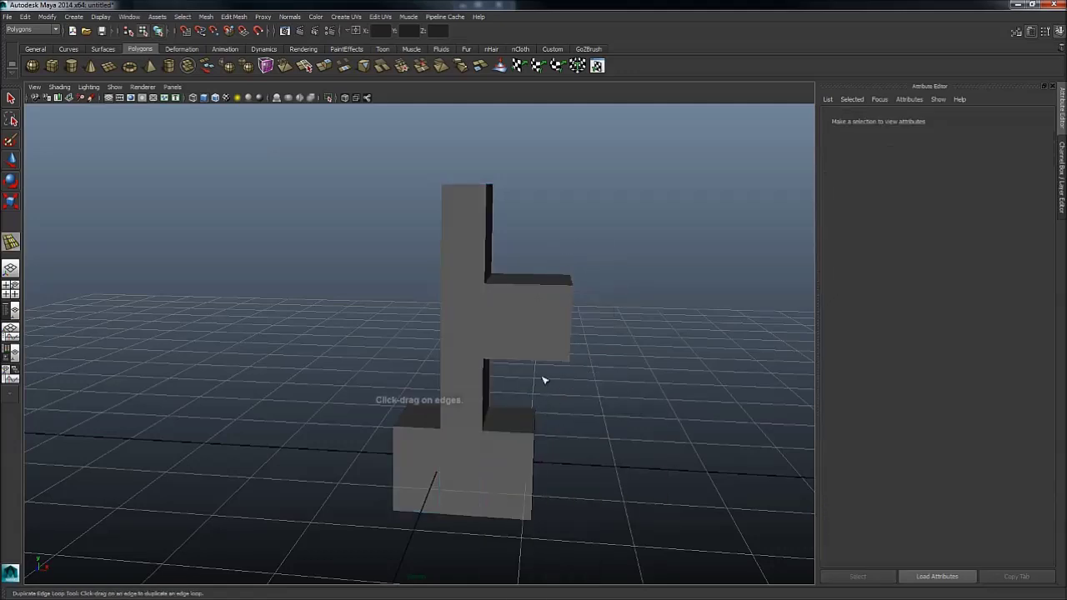
key(w)
right_click(548, 318)
double_click(548, 318)
click(549, 325)
shift+right_drag(548, 326, 543, 450)
click(526, 308)
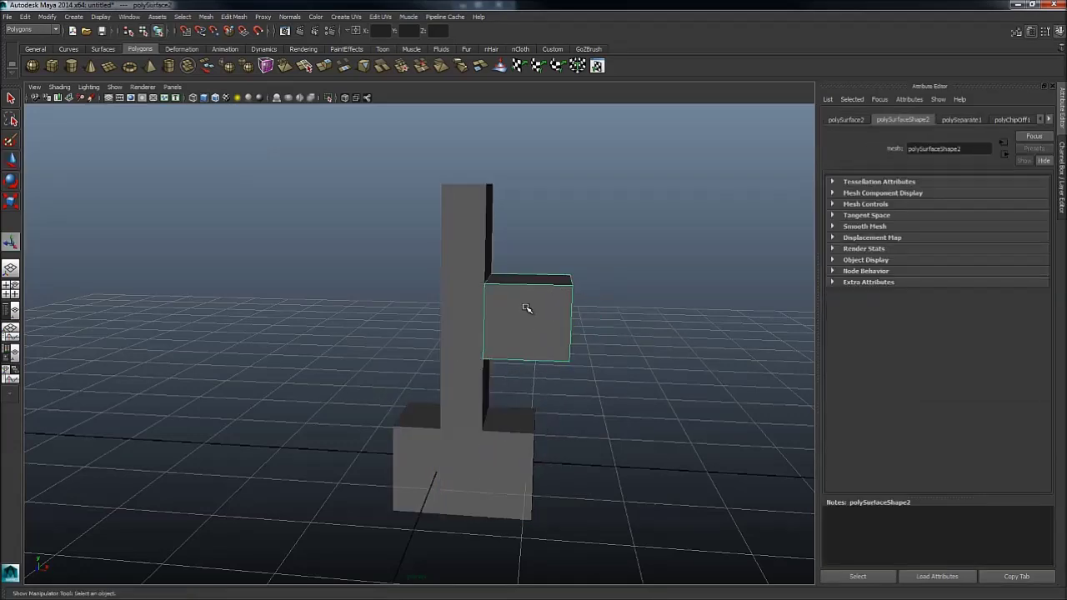
key(w)
shift+middle_drag(585, 380, 626, 376)
Undo the extraction, and try moving the still attached block faces outward along the X axis.
key(ctrl+z)
key(ctrl+z)
key(ctrl+z)
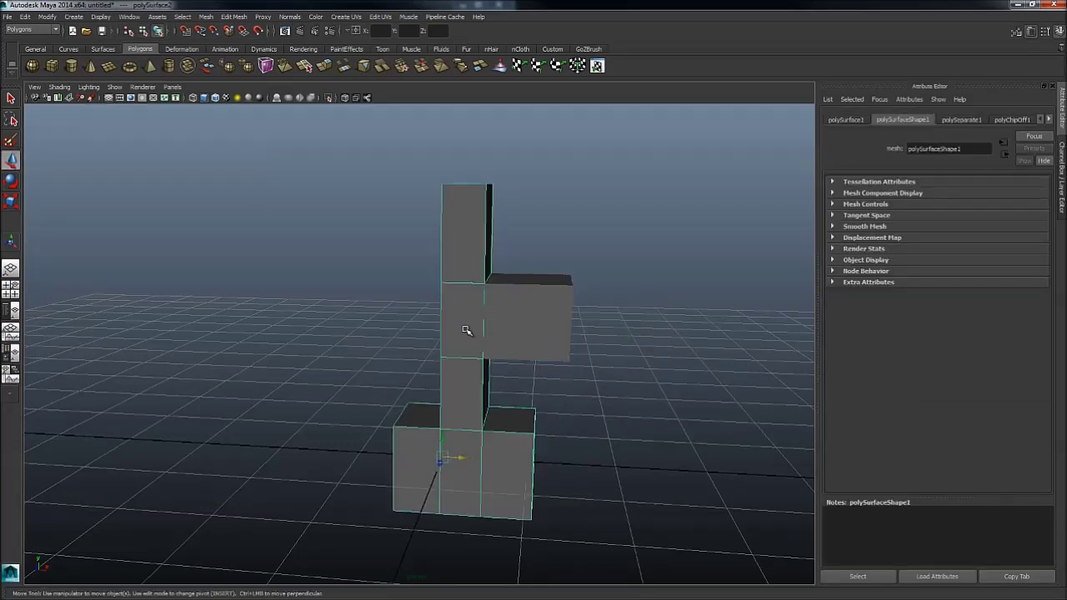
drag(548, 316, 601, 344)
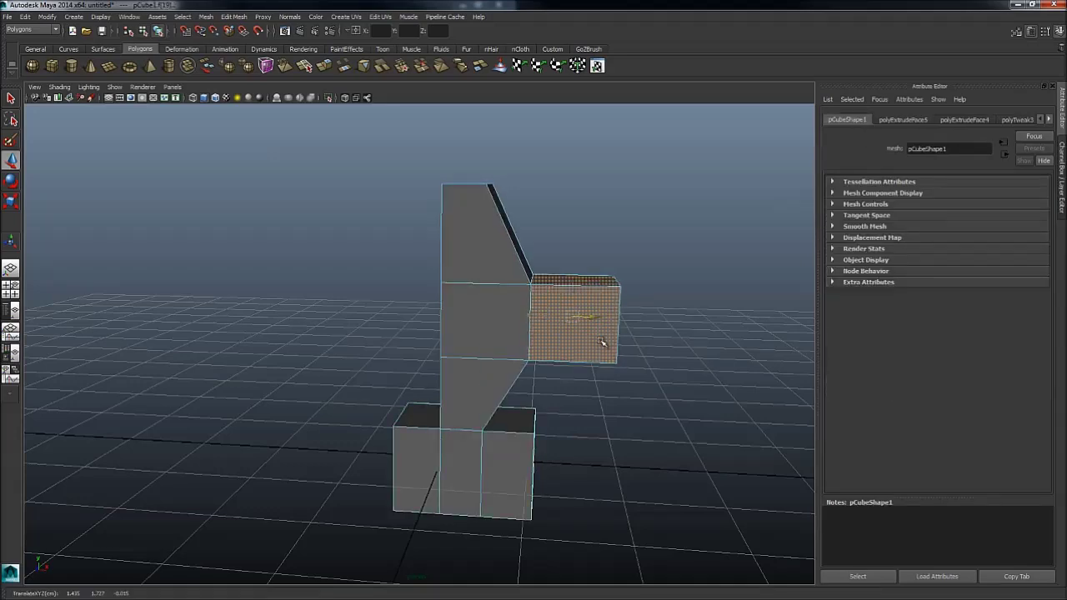
key(ctrl+z)
Duplicate the projecting block's faces as a separate object and select the copy in object mode.
shift+right_drag(537, 297, 534, 430)
click(500, 280)
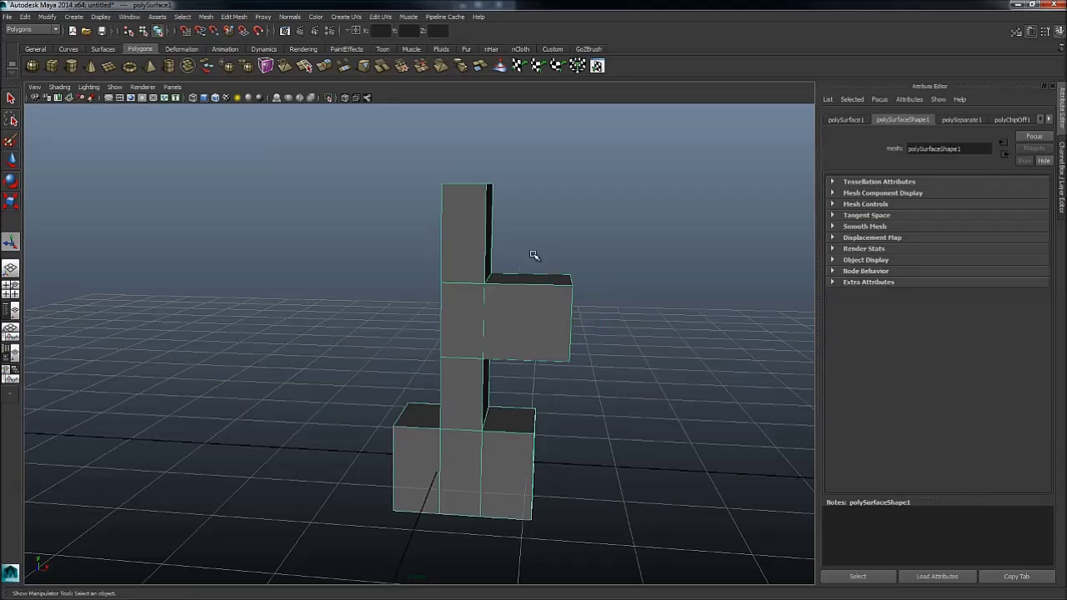
key(q)
shift+click(548, 297)
shift+click(464, 243)
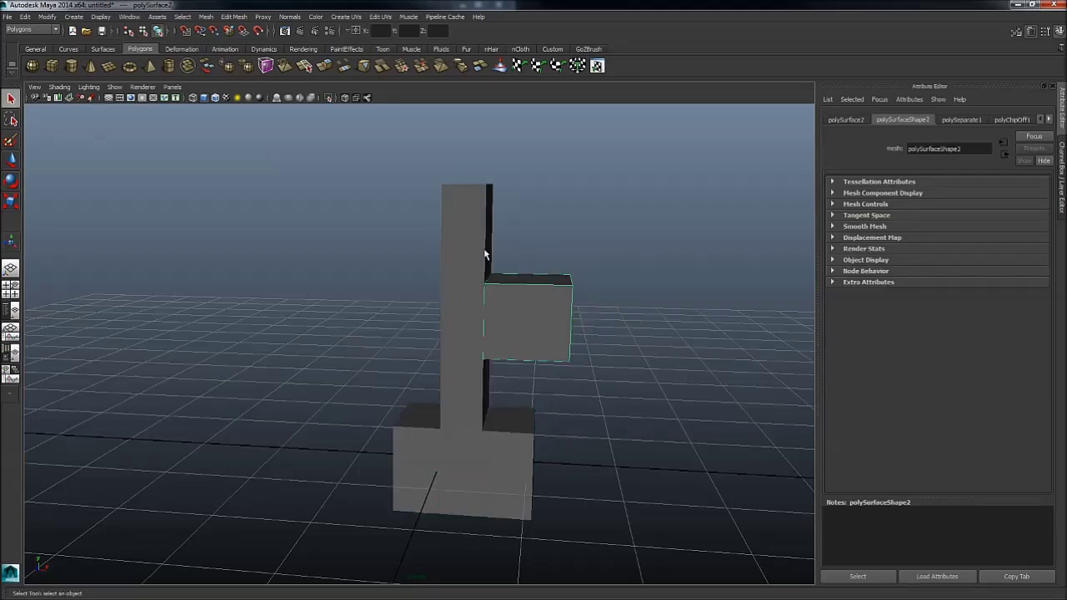
Try moving the duplicated block away from the tower, and undo the move.
key(w)
shift+middle_drag(532, 381, 624, 366)
alt+drag(626, 368, 572, 365)
key(ctrl+z)
Delete the duplicated copy of the projecting block.
click(456, 259)
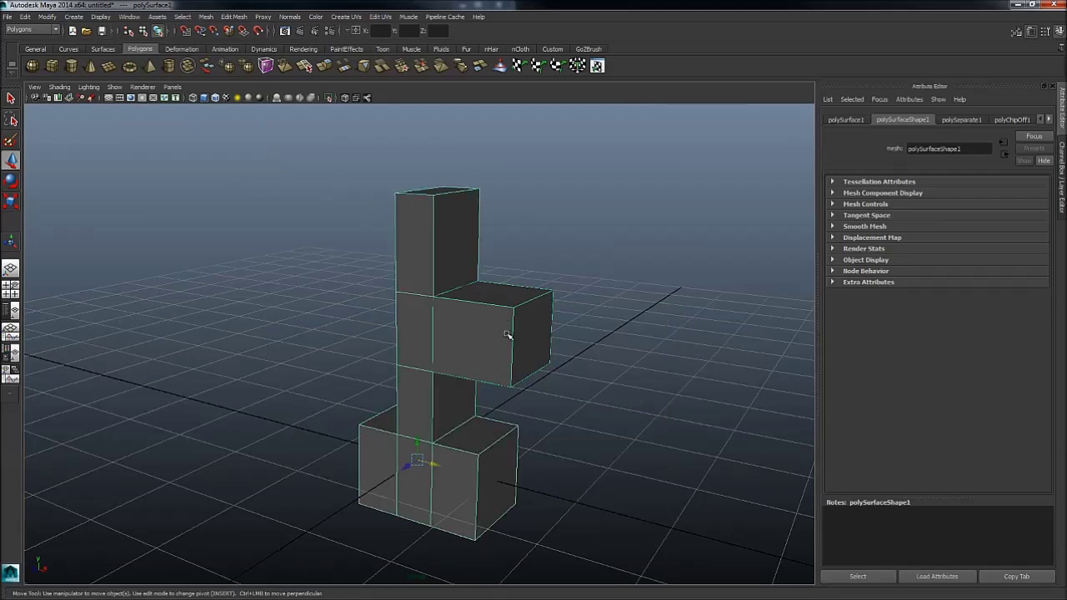
alt+drag(507, 334, 543, 303)
click(503, 289)
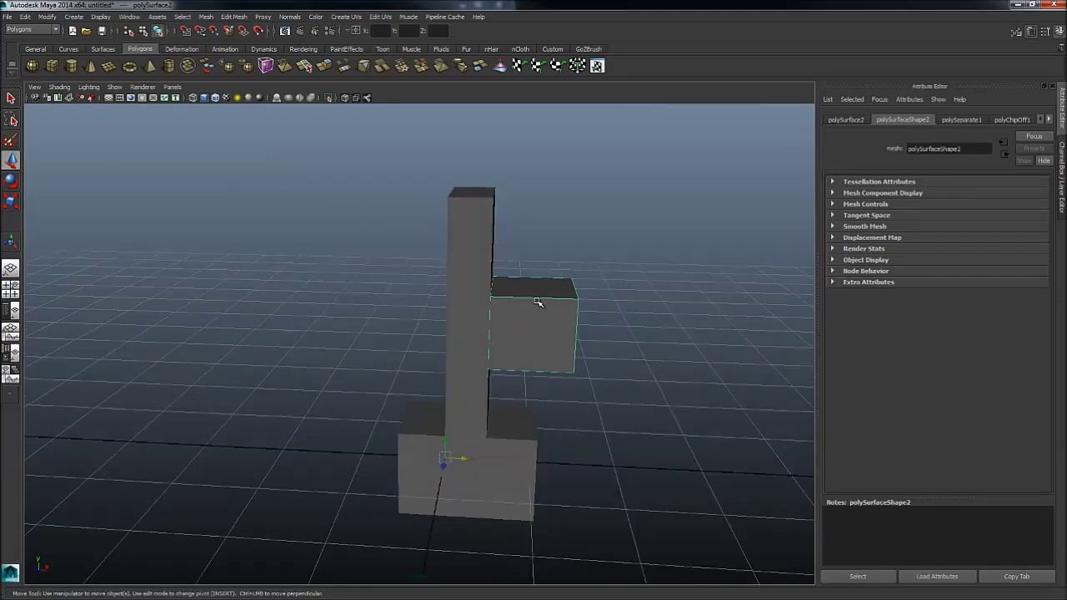
key(Delete)
Divide one side face of the projecting block into four with Add Divisions To Faces.
click(523, 310)
right_drag(523, 310, 509, 353)
click(525, 341)
shift+right_click(527, 341)
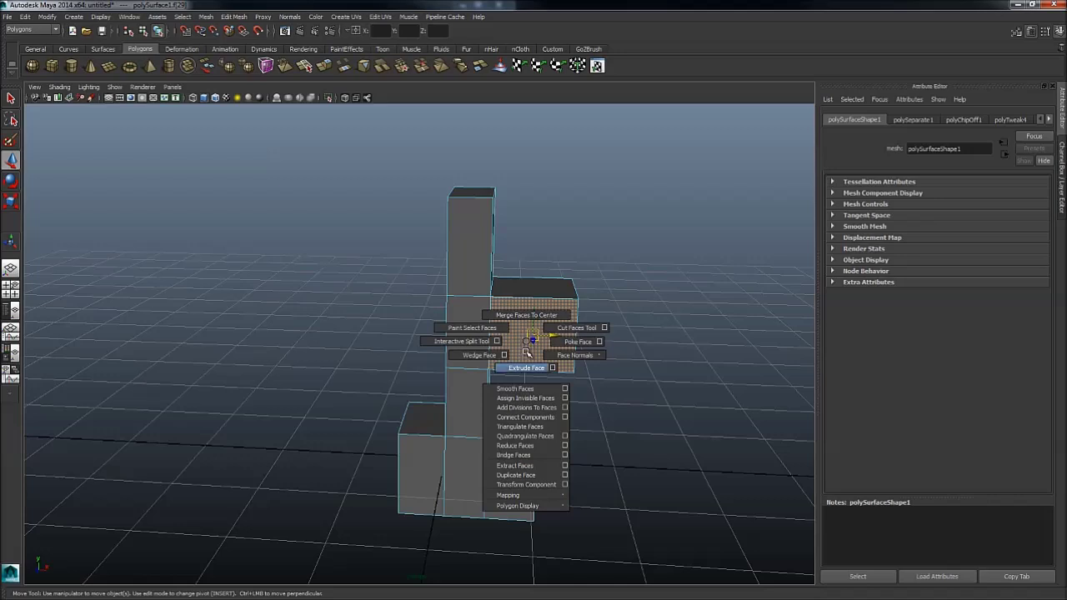
mouse_move(554, 497)
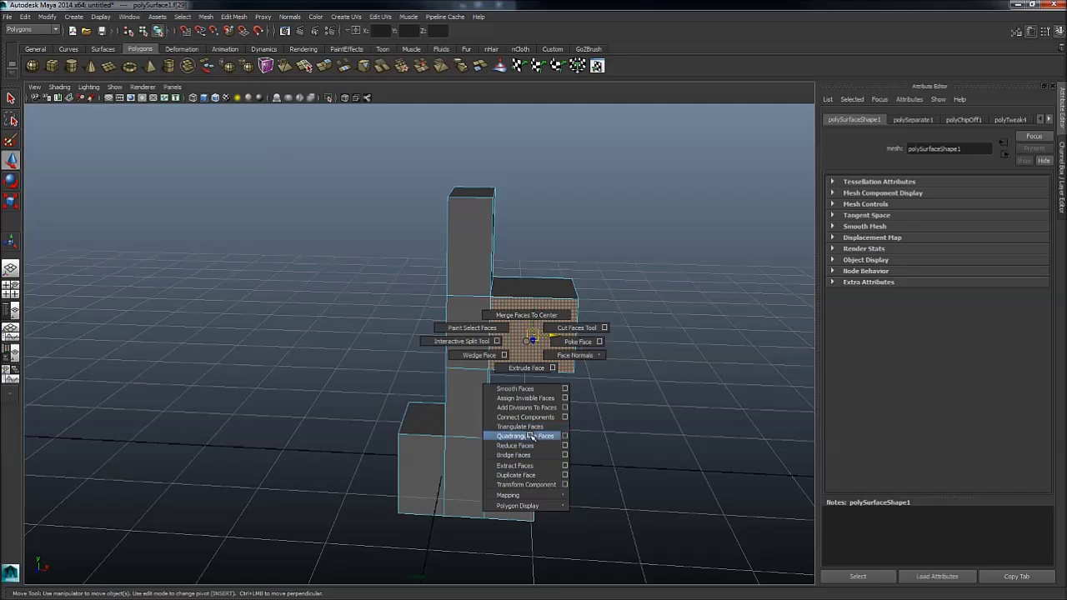
click(535, 407)
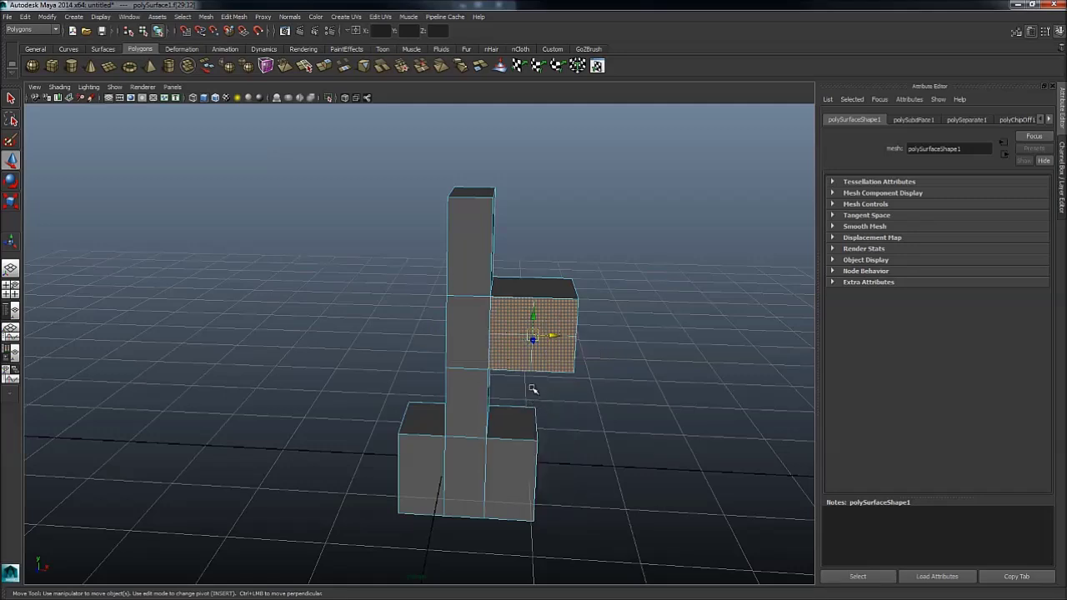
Add the same face divisions to the projecting block's end face and top face, and return to object mode.
alt+drag(533, 389, 484, 402)
alt+right_drag(484, 401, 680, 371)
alt+drag(680, 371, 529, 404)
alt+right_drag(531, 426, 578, 436)
alt+drag(579, 419, 509, 372)
click(469, 376)
key(g)
click(386, 291)
key(g)
click(527, 321)
right_drag(417, 357, 440, 351)
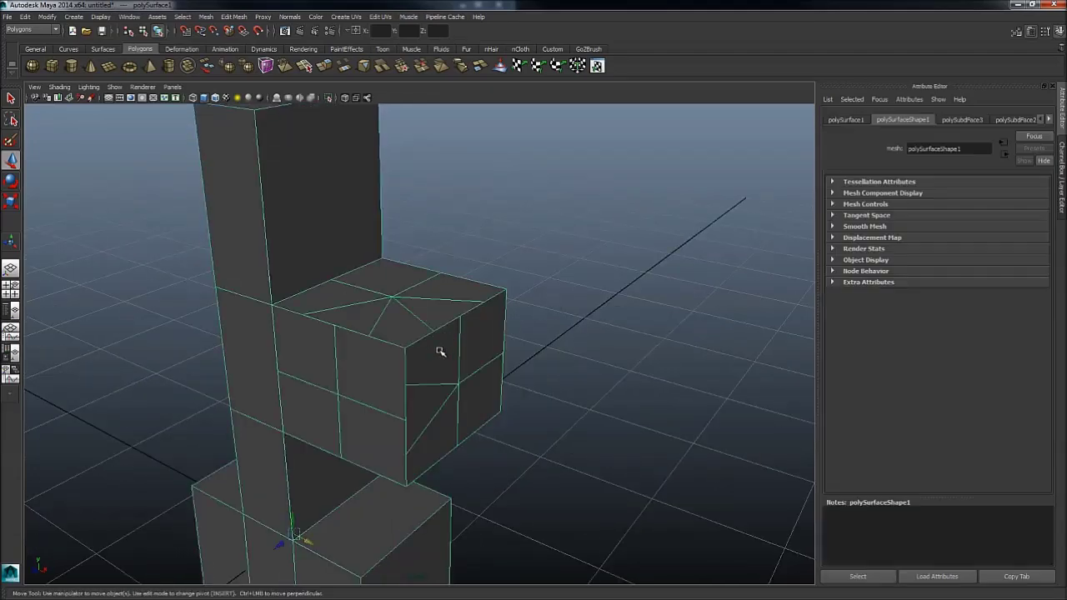
Merge the top corner vertices at each end of the tower into a single vertex midway between them.
alt+drag(440, 350, 412, 298)
right_drag(412, 298, 366, 302)
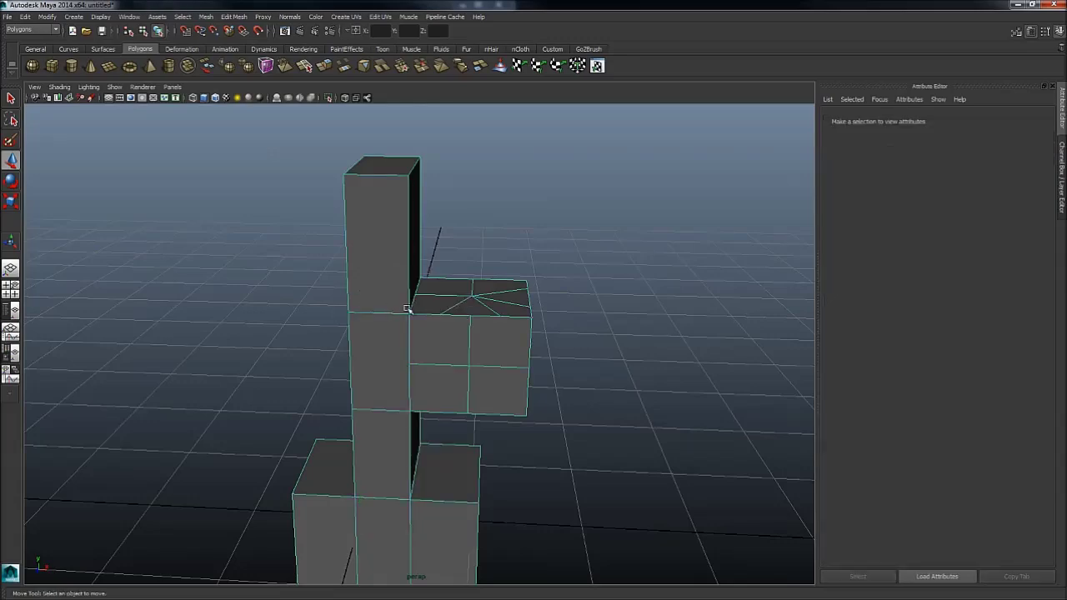
alt+drag(365, 302, 206, 212)
alt+drag(206, 213, 261, 247)
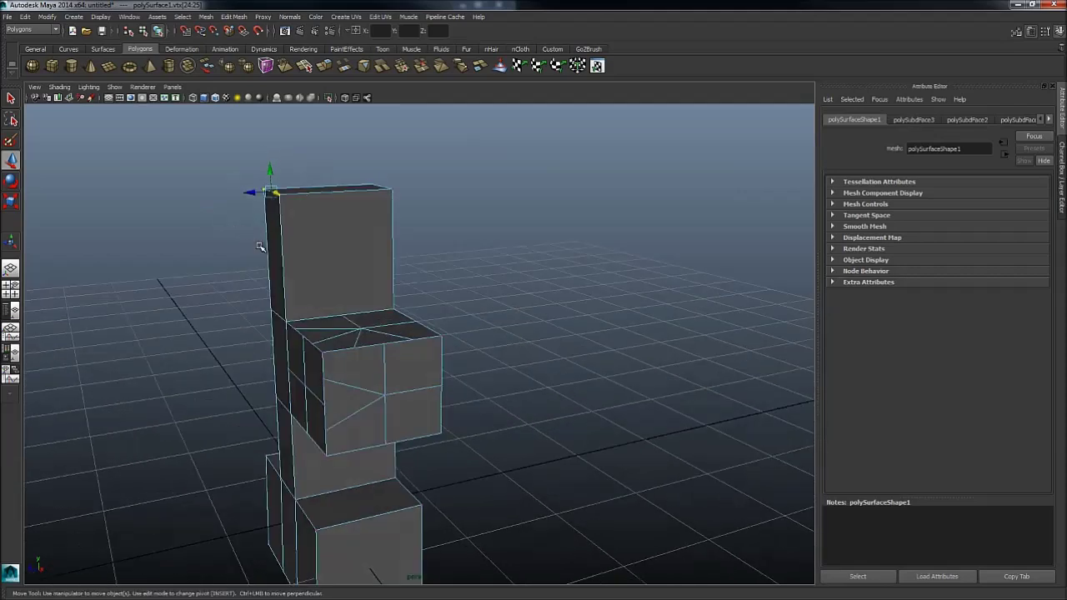
shift+right_drag(280, 252, 275, 168)
alt+drag(286, 203, 424, 162)
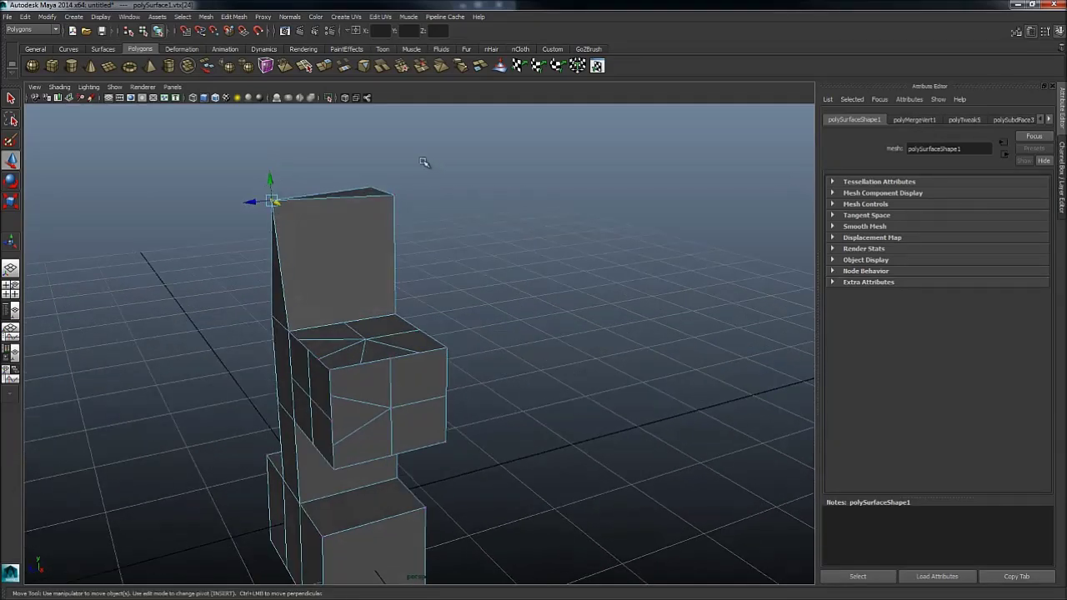
shift+right_drag(417, 324, 435, 240)
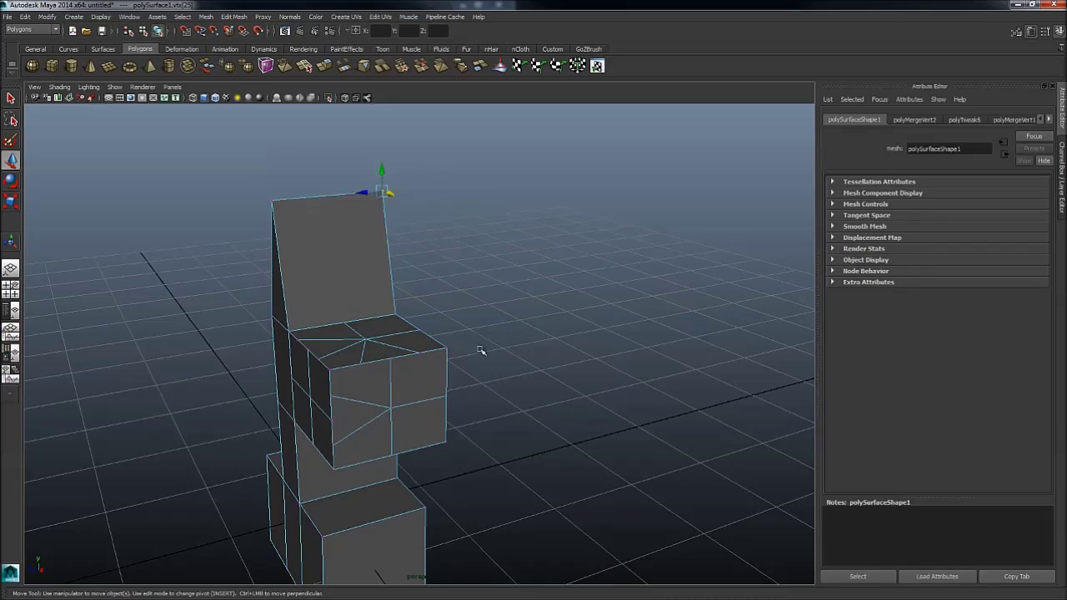
Try to merge the far corner vertex and the back edge's midpoint vertex on the block's top face.
alt+drag(481, 353, 438, 375)
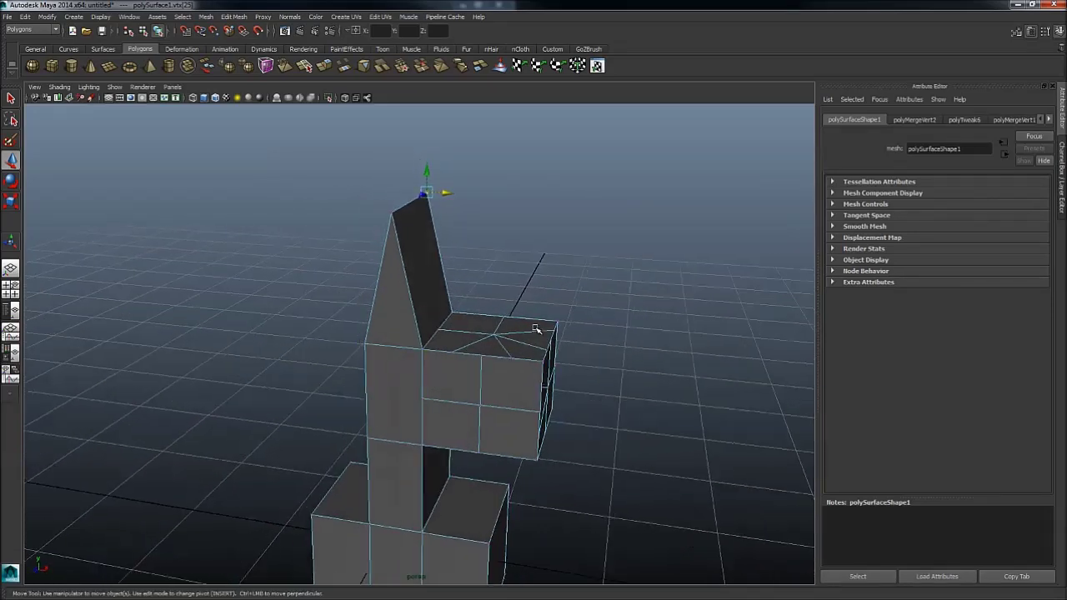
click(556, 325)
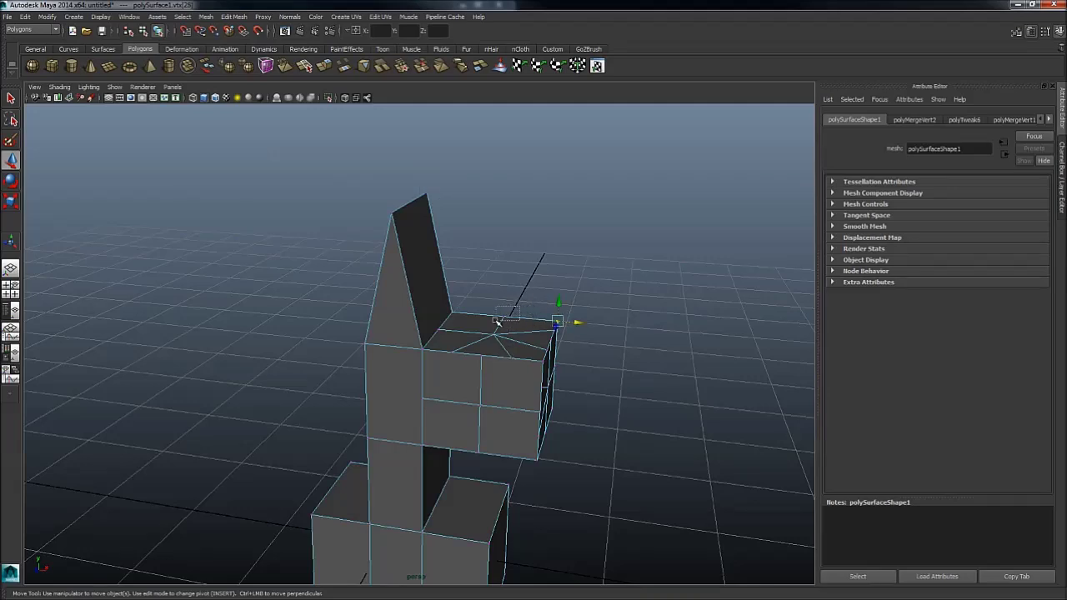
shift+drag(496, 321, 495, 322)
shift+right_drag(515, 359, 535, 260)
key(ctrl+z)
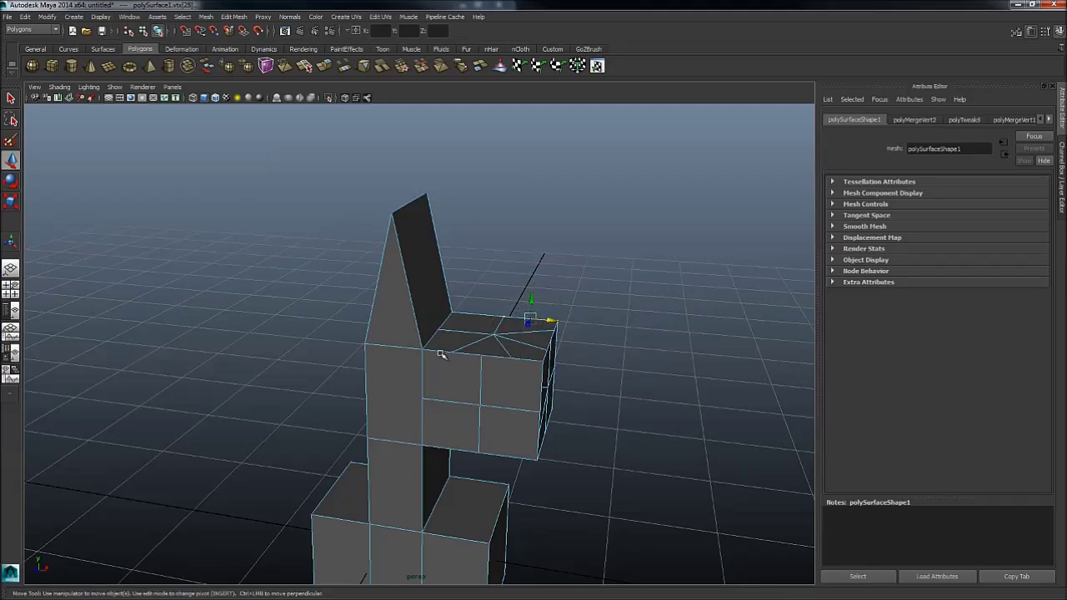
Try to merge the two shoulder vertices at the near side of the tower, where it meets the block.
drag(440, 354, 353, 338)
key(g)
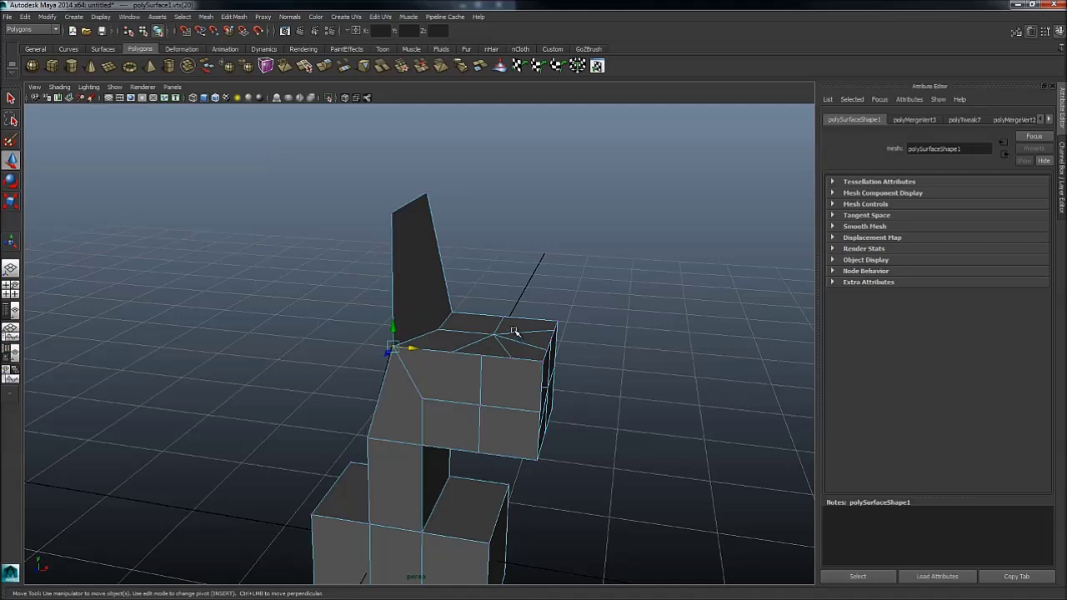
key(ctrl+z)
Merge the vertices around the inner back corner of the block's top face into that face's centre vertex.
right_click(452, 322)
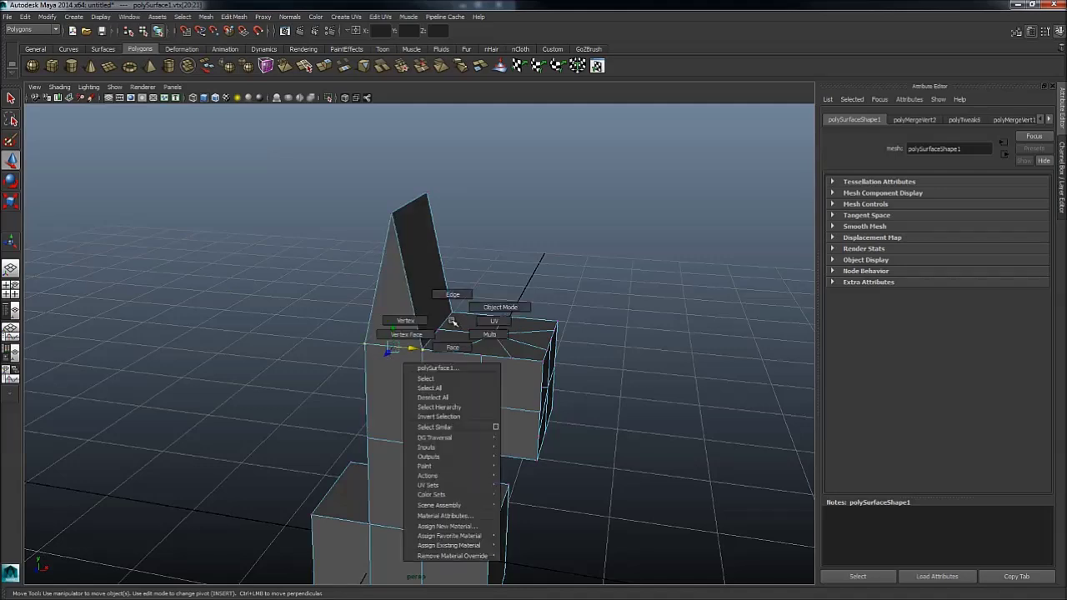
mouse_move(453, 323)
right_down()
mouse_move(442, 329)
mouse_move(454, 320)
mouse_move(452, 289)
mouse_move(448, 316)
right_up()
click(439, 330)
drag(439, 329, 493, 333)
key(w)
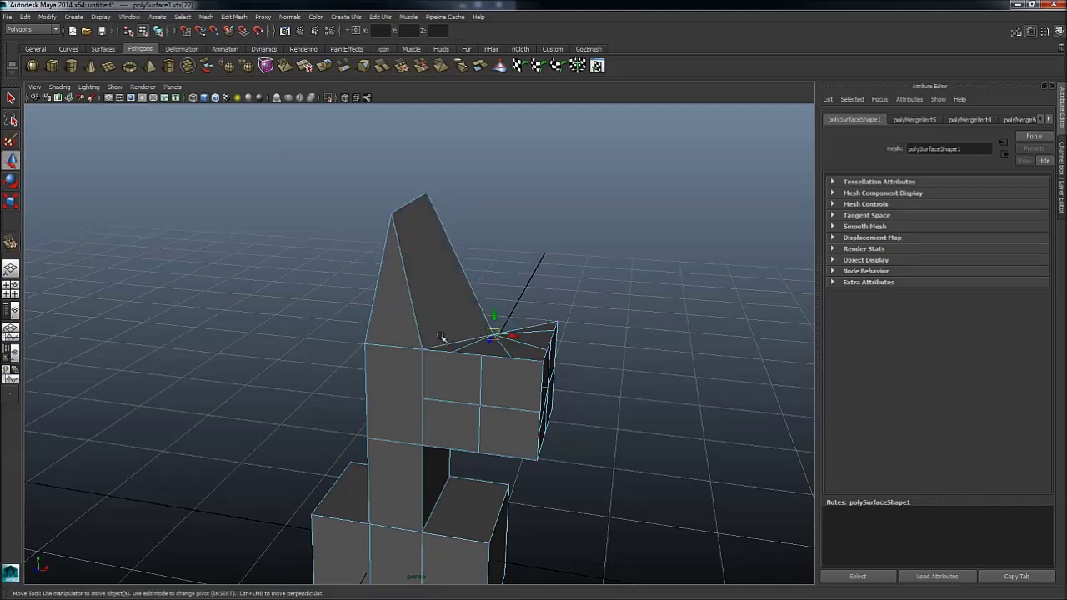
Extrude the tower's shoulder corner vertex and the vertex at the far end of the top ridge into spikes.
click(425, 350)
shift+right_click(422, 350)
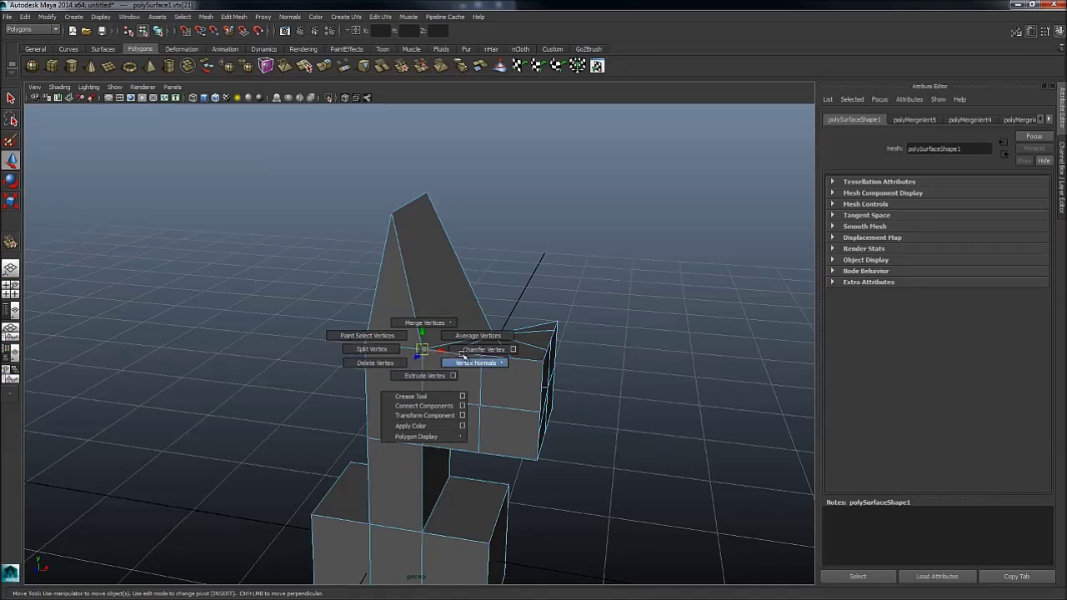
click(437, 373)
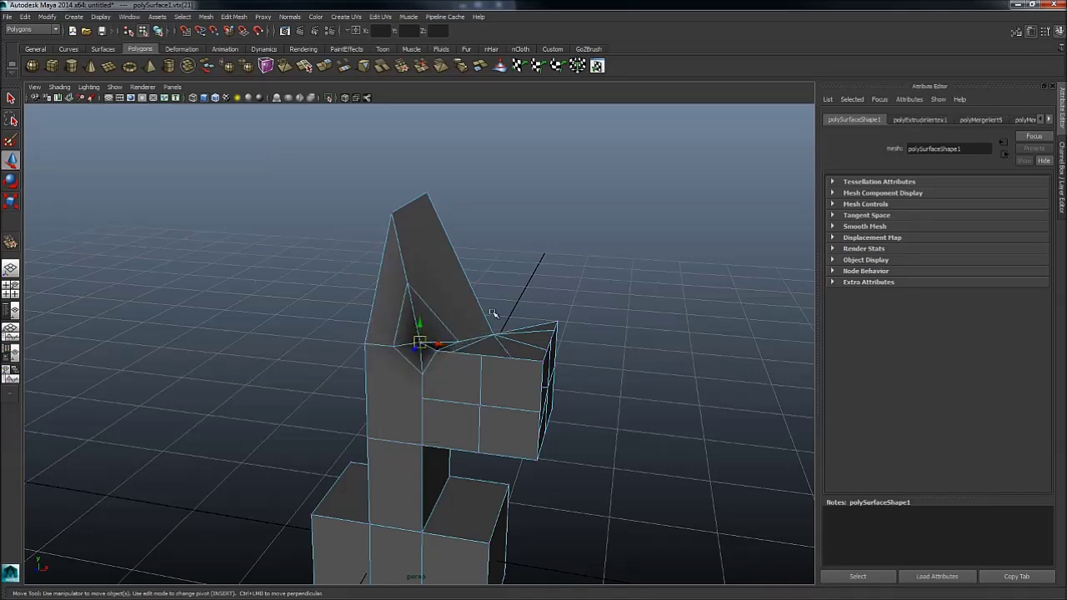
drag(397, 210, 415, 241)
key(g)
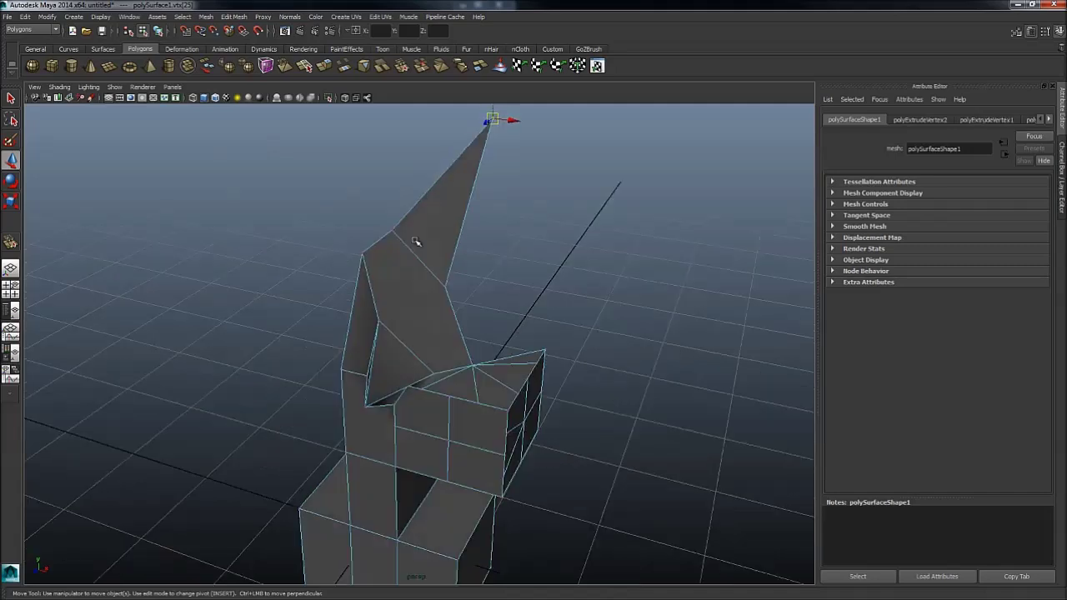
Average the tip vertex of the upper spike with the neighbouring ridge vertices.
shift+right_click(415, 240)
mouse_move(415, 240)
shift+right_down()
mouse_move(428, 208)
mouse_move(352, 231)
shift+right_up()
click(392, 229)
shift+right_click(382, 240)
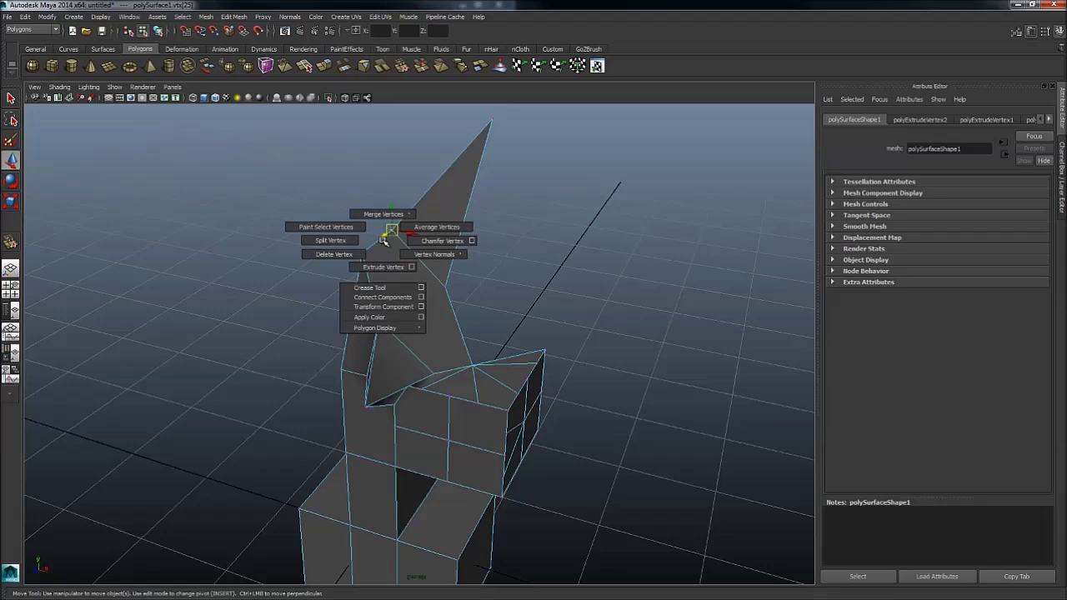
alt+drag(398, 245, 384, 256)
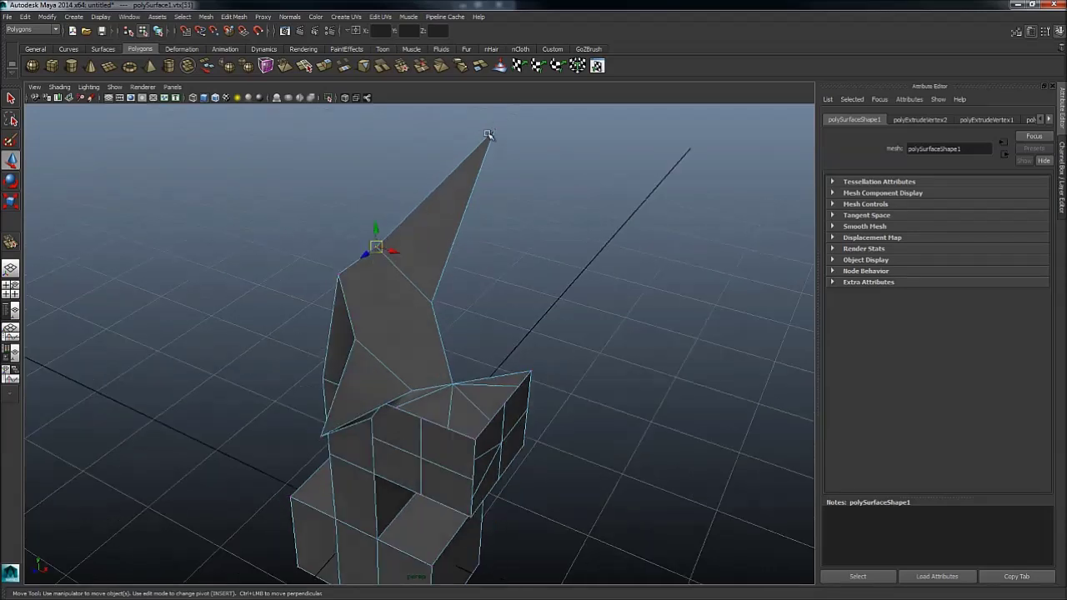
click(495, 129)
click(377, 242)
key(ctrl+z)
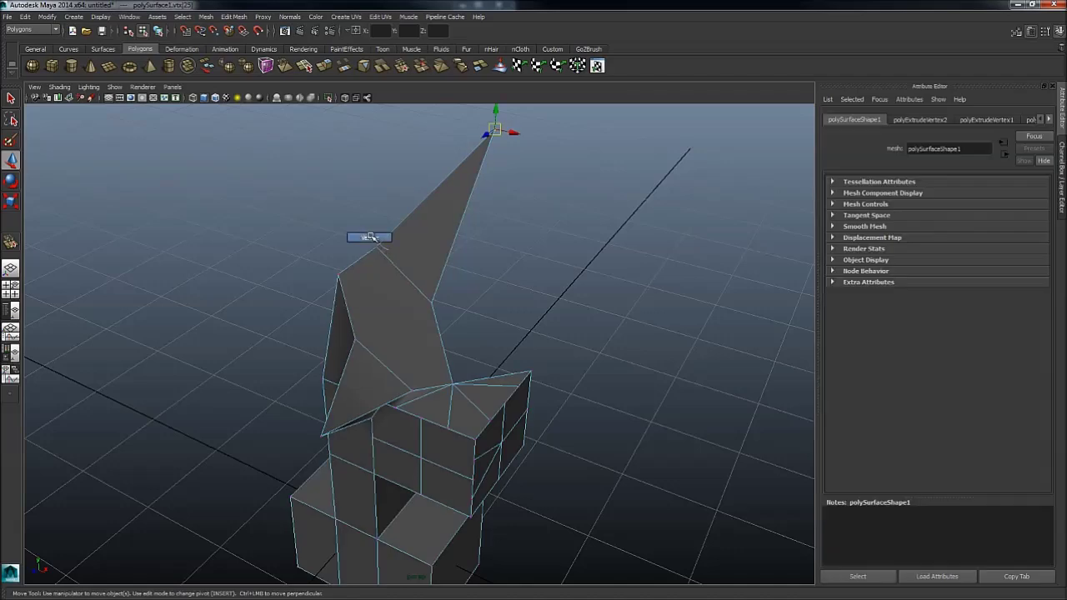
shift+click(372, 252)
shift+right_drag(333, 287, 373, 278)
alt+drag(377, 284, 352, 275)
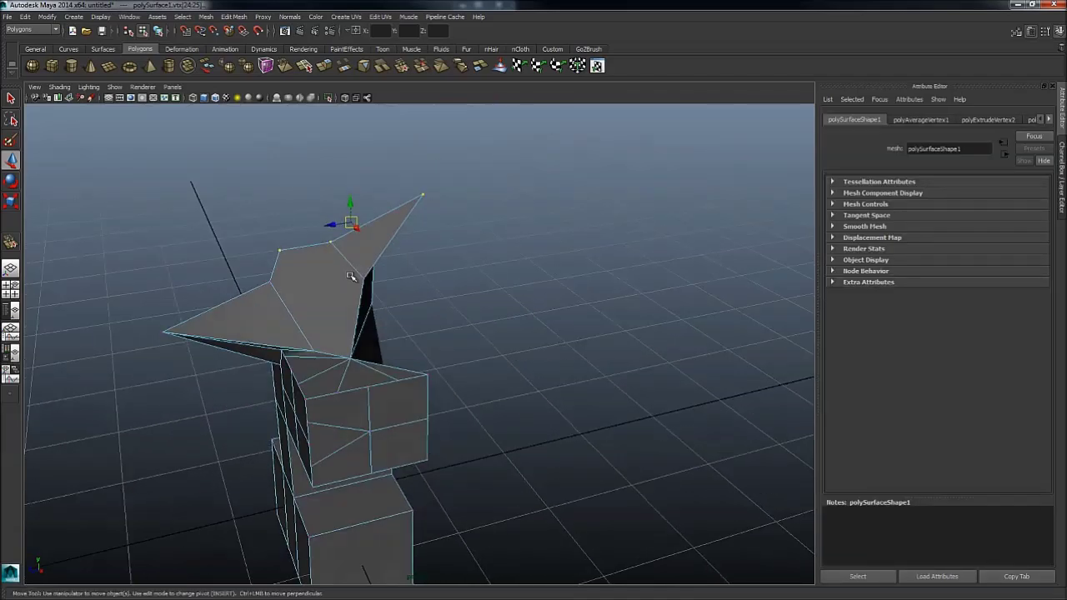
alt+drag(361, 272, 338, 237)
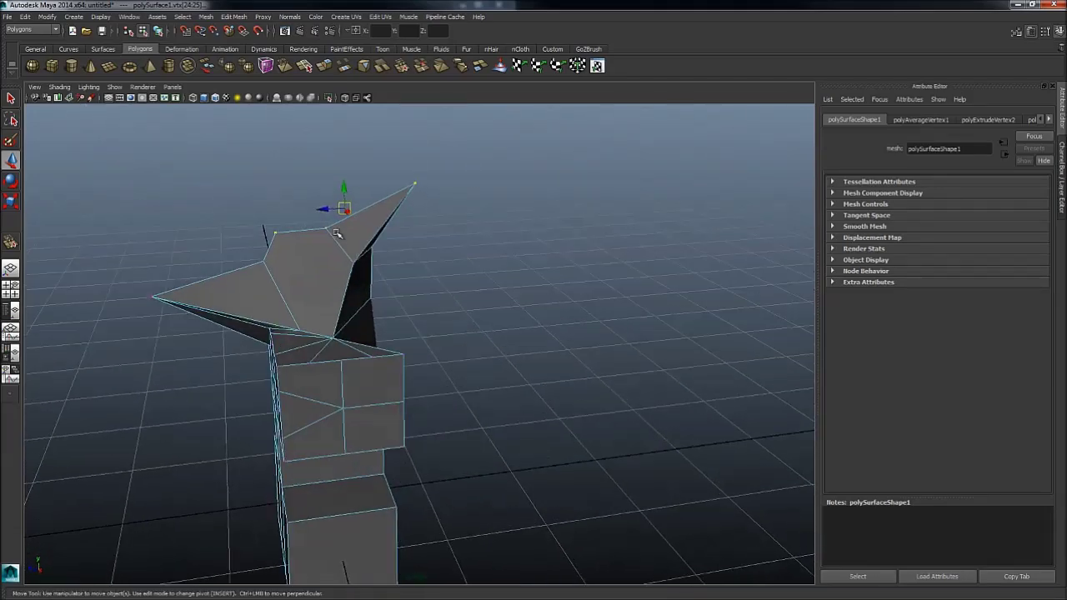
Merge the two ridge vertices between the two spikes into one vertex.
click(281, 228)
click(284, 230)
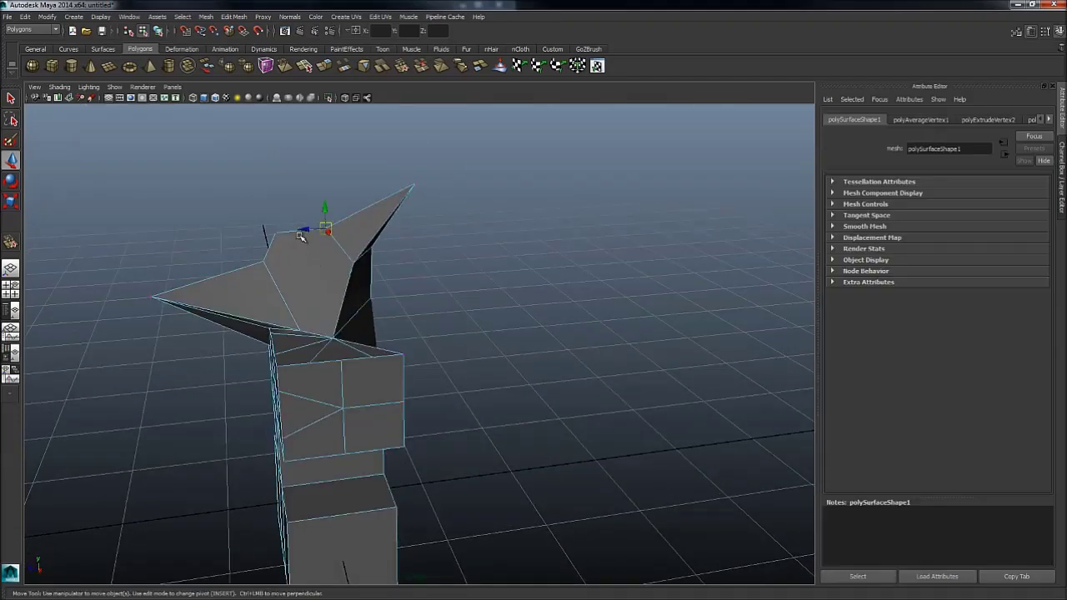
shift+right_click(342, 277)
shift+right_drag(342, 276, 357, 199)
Try to collapse the slanted edge at the base of the upper spike on the tower's rear side.
alt+drag(358, 198, 532, 259)
click(497, 233)
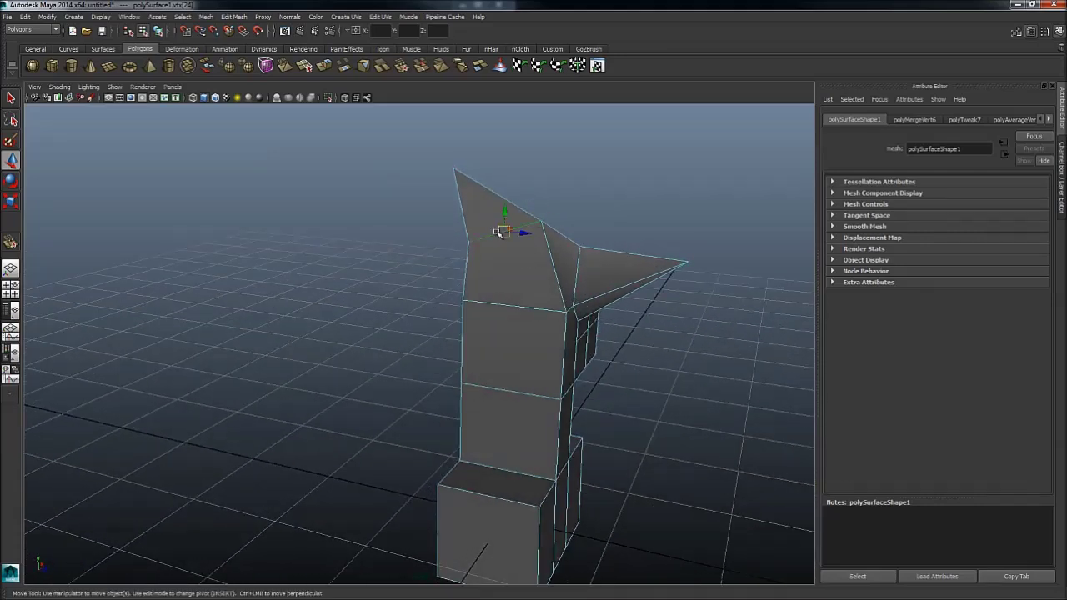
shift+right_click(494, 245)
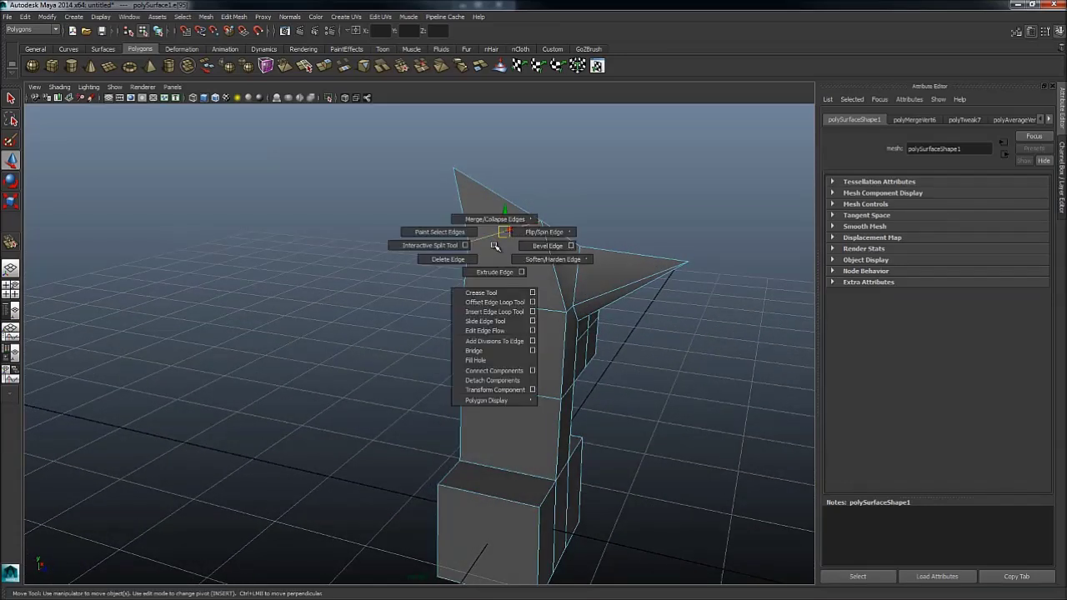
shift+right_click(495, 245)
alt+drag(497, 255, 503, 255)
shift+right_drag(502, 256, 560, 217)
alt+drag(560, 225, 524, 287)
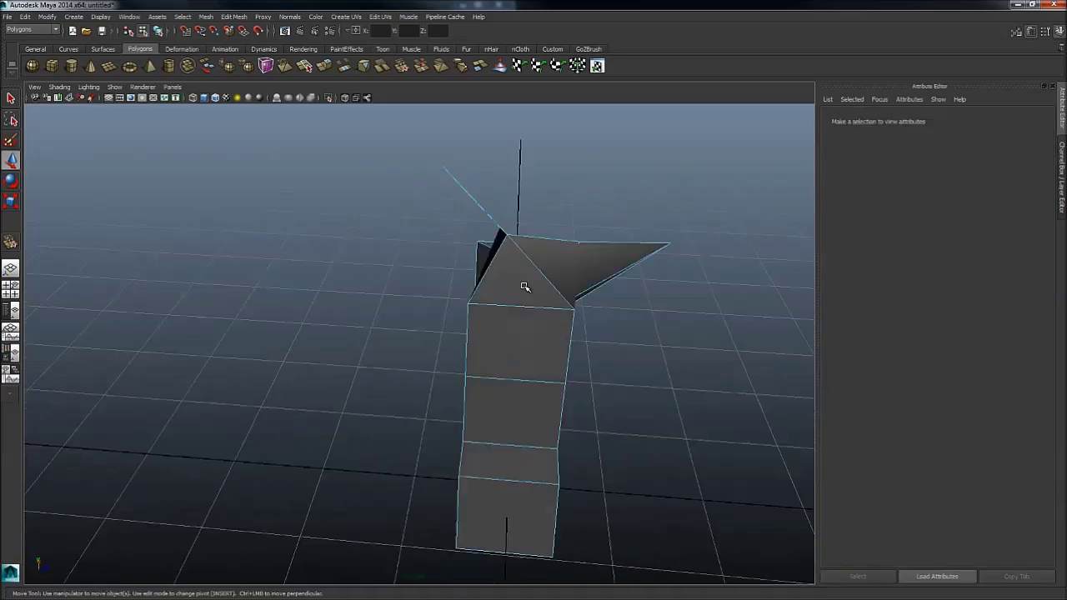
key(ctrl+z)
Try to collapse the two upper horizontal edges on the tower's rear face.
alt+drag(545, 328, 543, 310)
click(541, 293)
shift+click(513, 374)
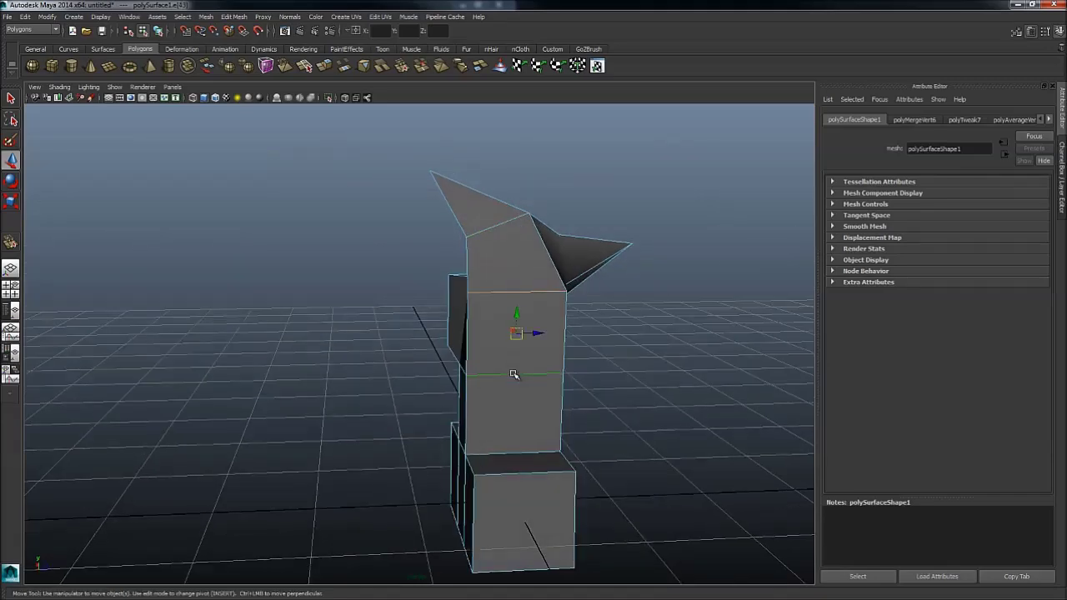
shift+right_drag(513, 375, 562, 344)
alt+drag(538, 347, 495, 406)
key(ctrl+z)
alt+right_drag(496, 407, 484, 400)
alt+middle_drag(483, 400, 464, 357)
alt+right_drag(464, 358, 463, 375)
alt+drag(463, 375, 546, 335)
key(g)
key(ctrl+z)
Bevel the tower's vertical corner edge between the projecting block and the base.
shift+right_drag(511, 341, 500, 341)
alt+drag(500, 341, 473, 354)
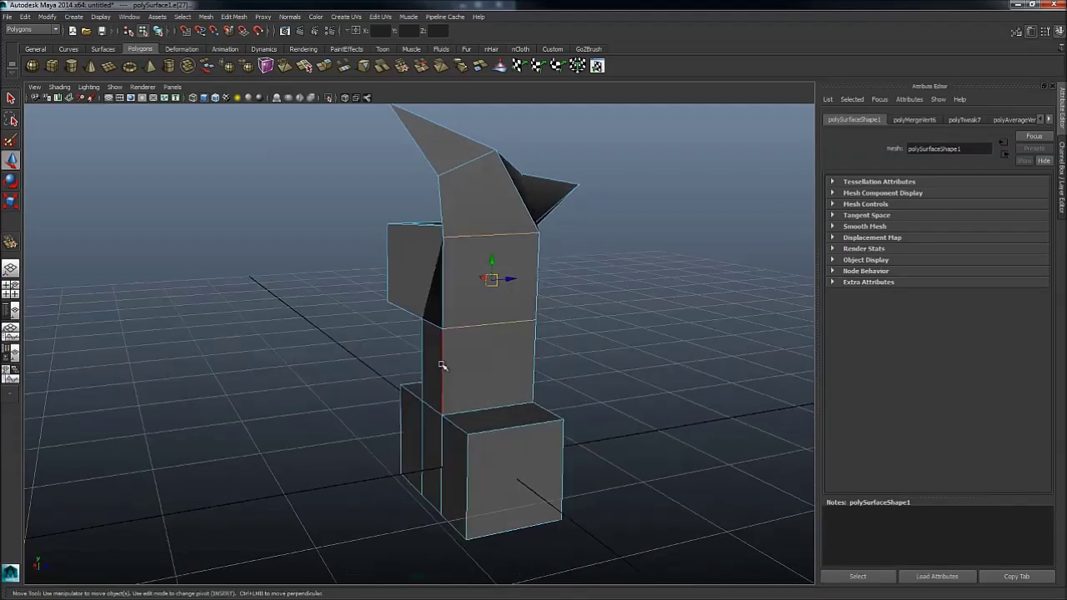
click(442, 365)
shift+right_drag(441, 365, 525, 350)
alt+drag(525, 350, 460, 351)
Bevel the horizontal edge across the tower's rear face, just above the beveled corner.
shift+right_drag(459, 351, 448, 357)
click(446, 360)
alt+drag(448, 352, 355, 335)
click(487, 325)
shift+right_drag(487, 326, 548, 344)
alt+drag(551, 344, 635, 305)
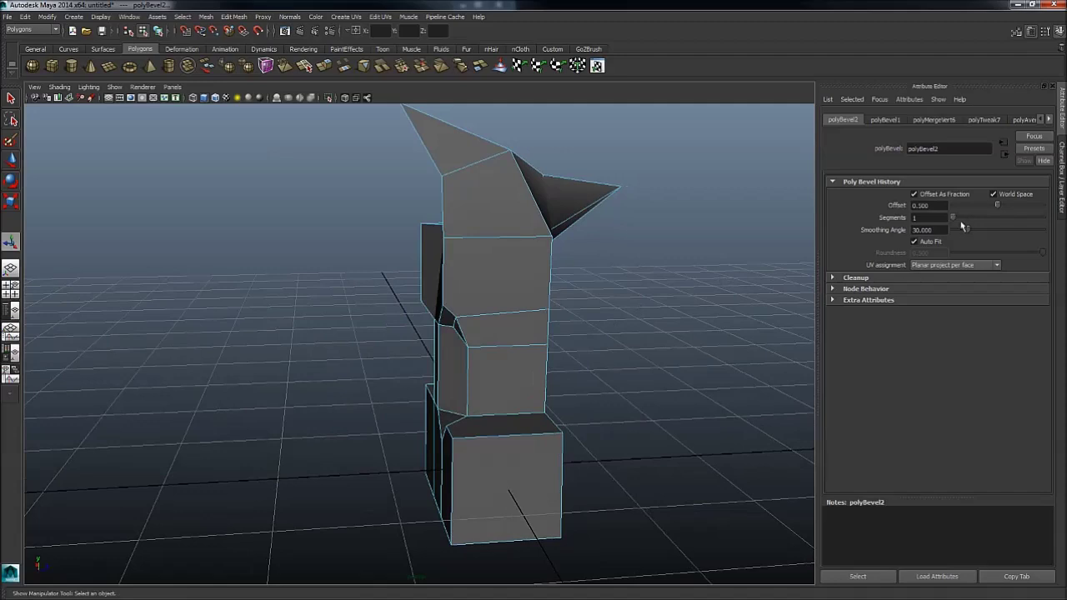
Reduce the second bevel's offset to 0.255 and bring up its settings in the Channel Box.
drag(996, 207, 975, 209)
alt+drag(671, 290, 800, 276)
key(ctrl+a)
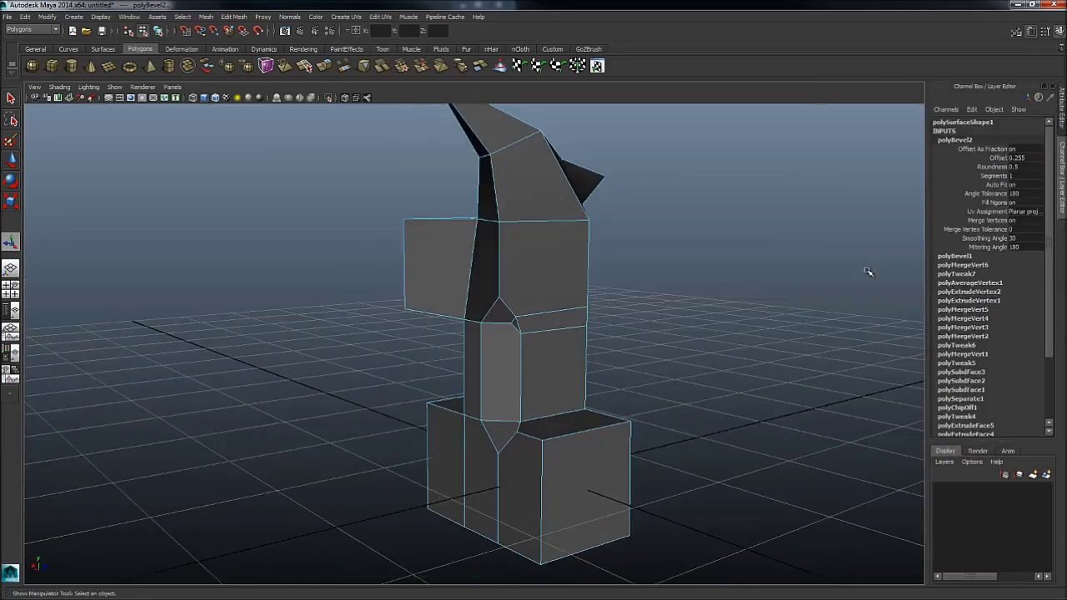
alt+drag(772, 302, 726, 283)
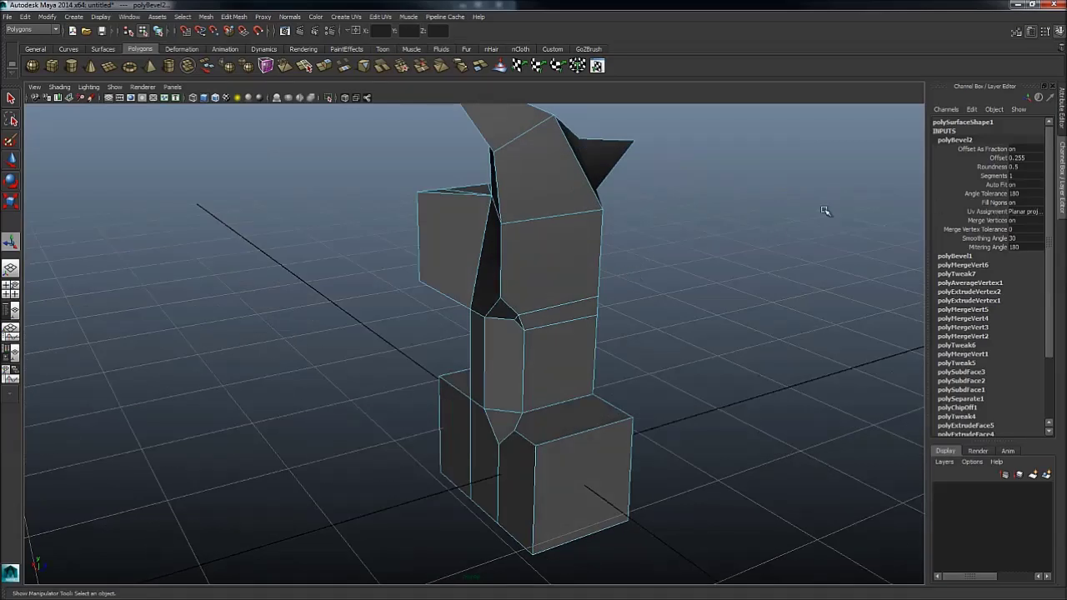
key(ctrl+a)
key(ctrl+a)
alt+drag(811, 239, 862, 223)
Vary the second bevel's segments and increase its offset interactively through the Channel Box attributes.
click(996, 178)
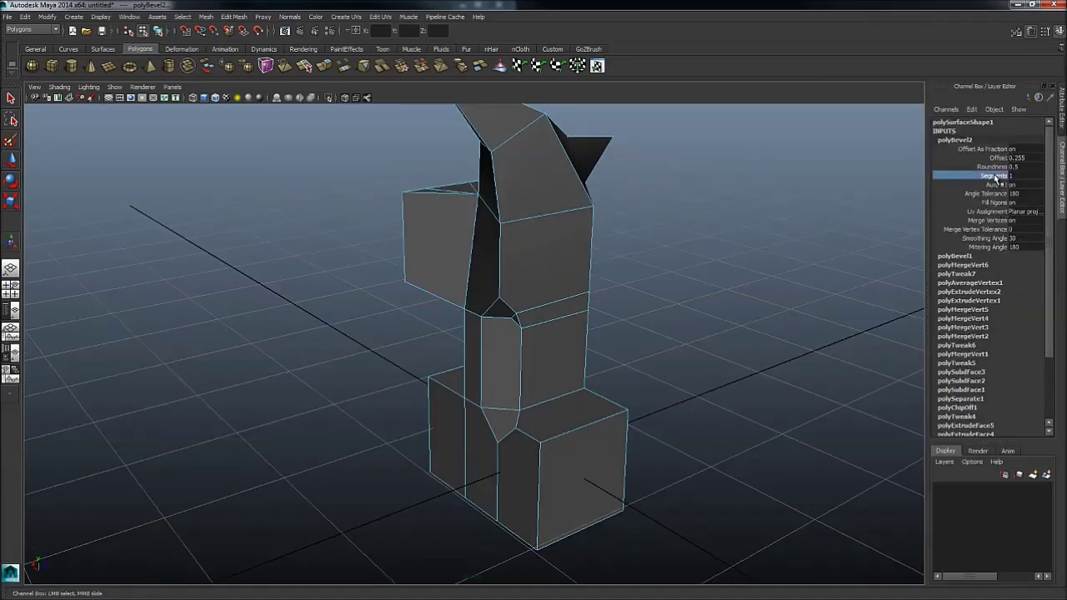
mouse_move(600, 269)
middle_down()
mouse_move(636, 265)
mouse_move(610, 267)
middle_up()
click(998, 157)
middle_drag(697, 291, 674, 272)
scroll(680, 274, up, 1)
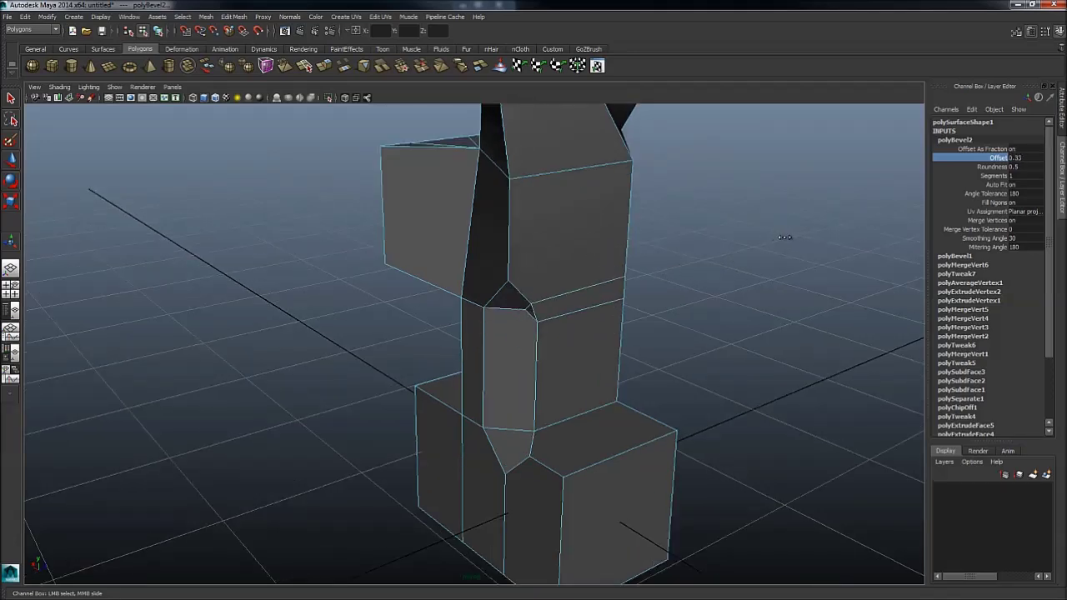
middle_drag(784, 237, 792, 239)
alt+drag(676, 298, 558, 338)
Select the beveled corner's vertical edge, view its selection conversion options, and activate the Slide Edge Tool.
click(523, 348)
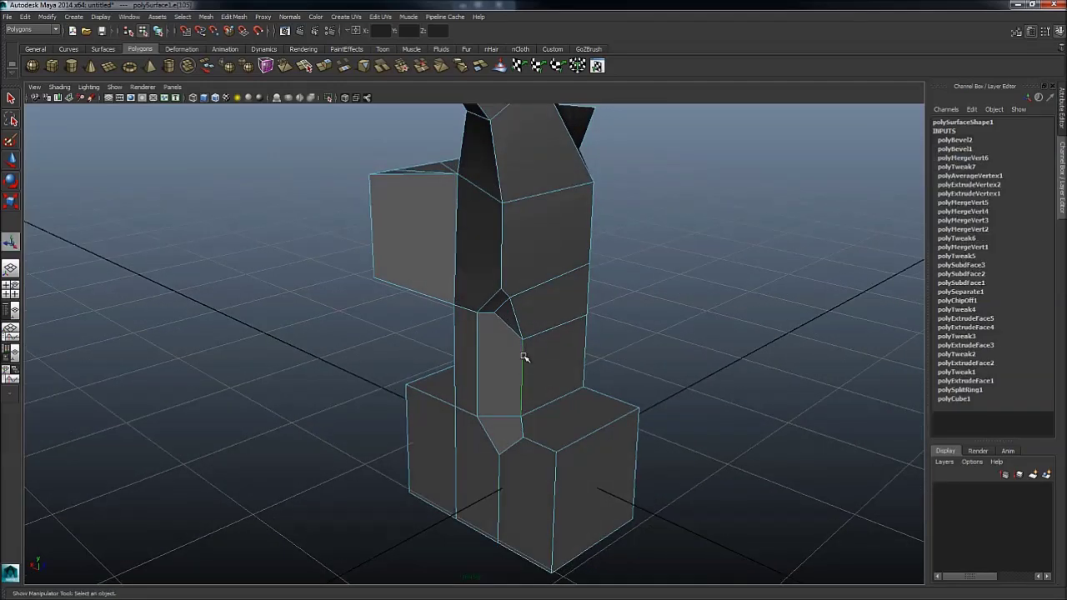
ctrl+right_click(543, 352)
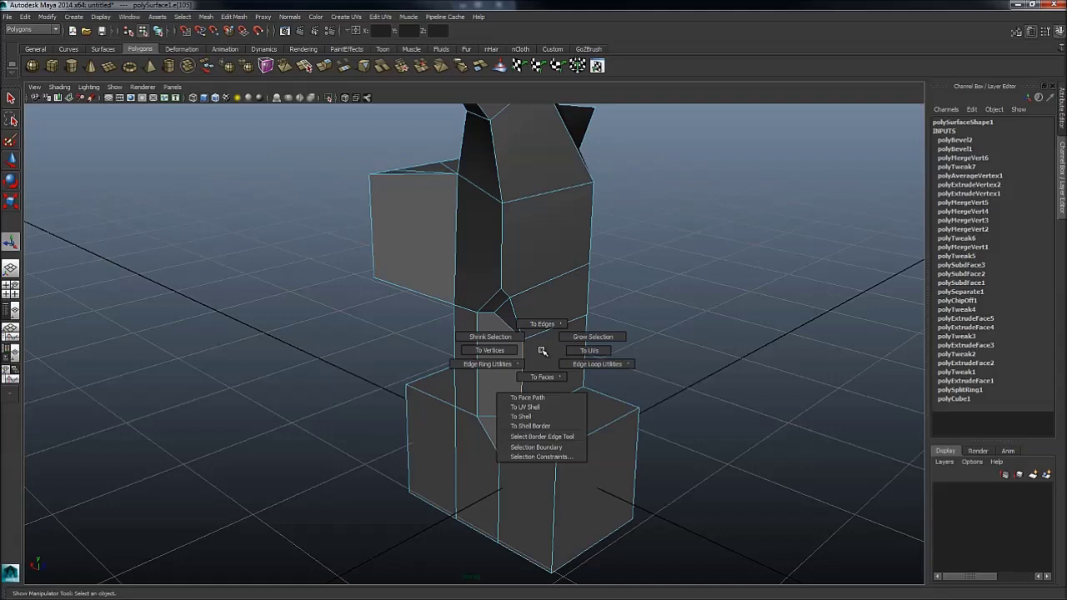
alt+drag(543, 357, 503, 357)
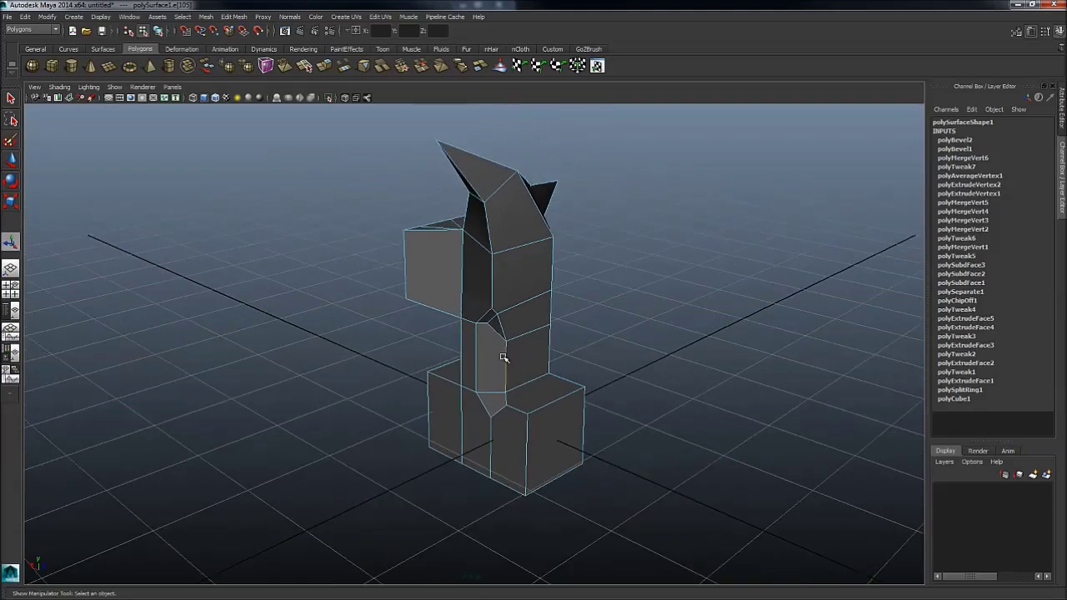
shift+right_click(506, 358)
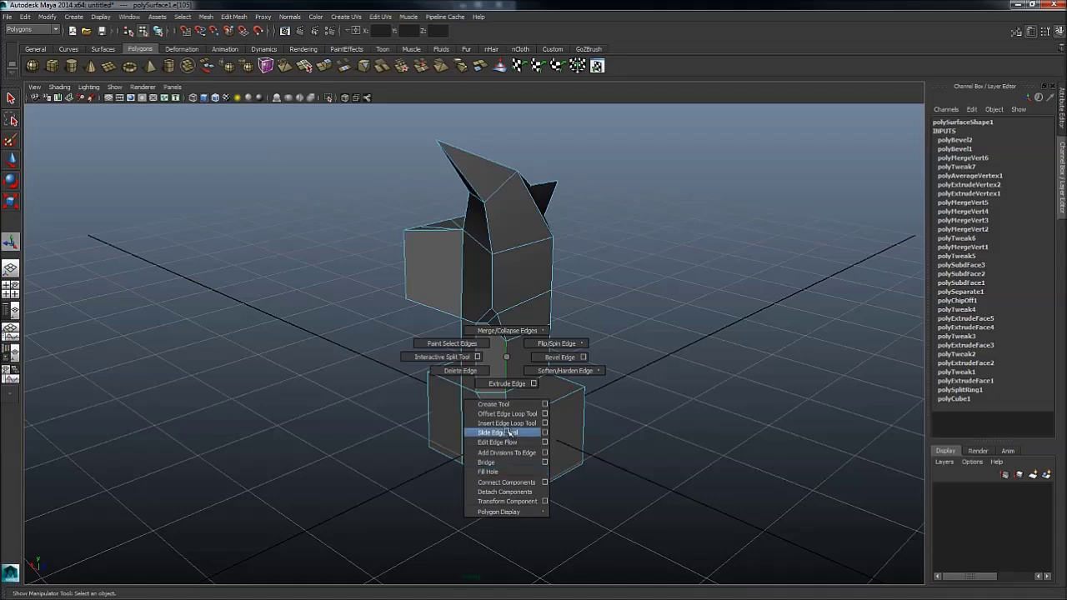
click(507, 432)
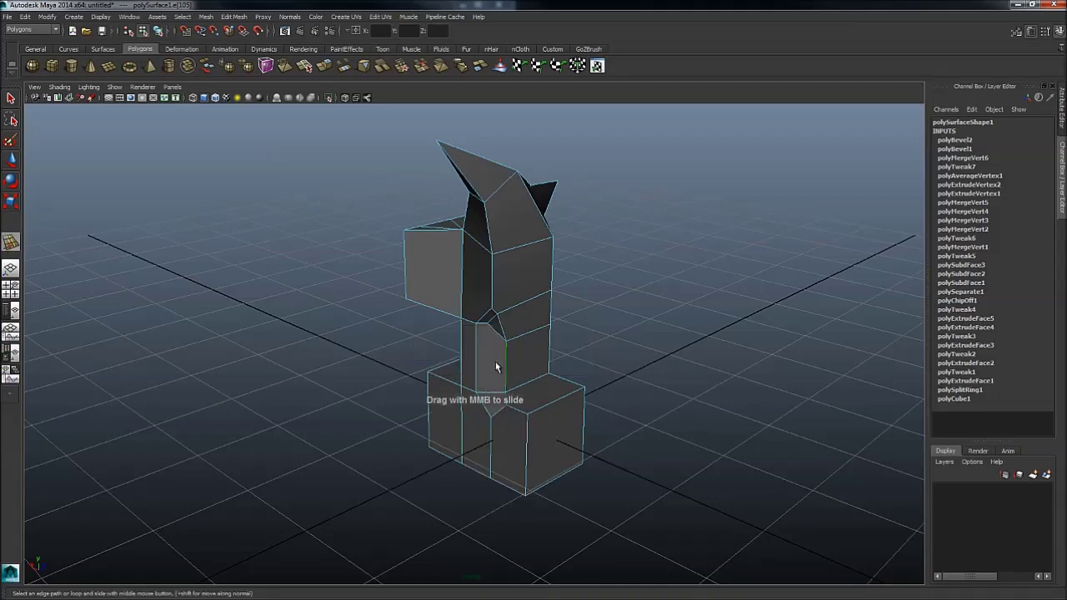
shift+right_click(543, 319)
shift+right_click(542, 319)
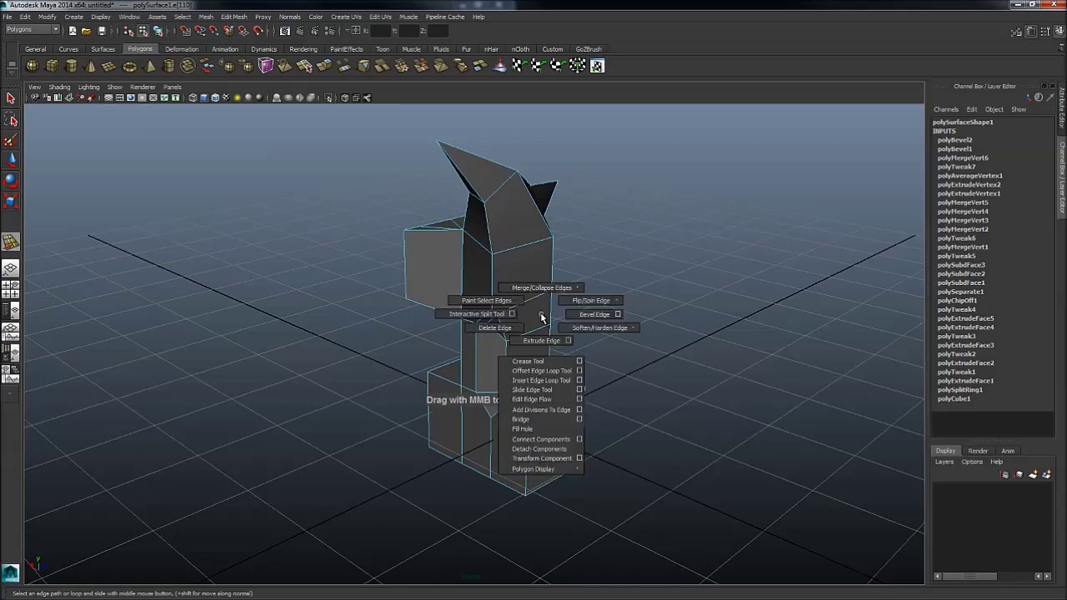
click(545, 391)
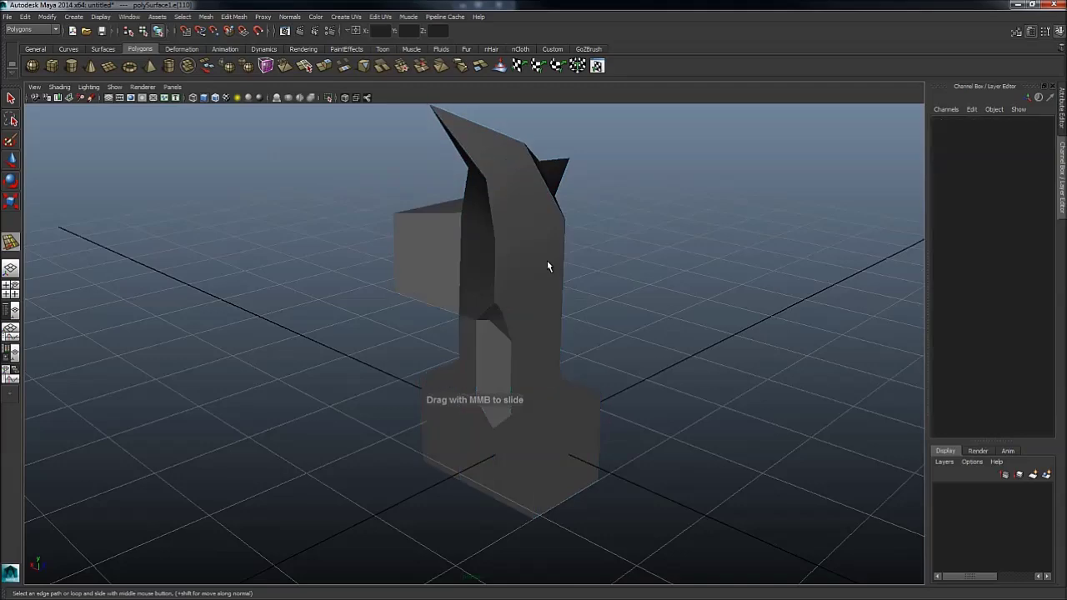
Select the whole tower mesh in object mode and view its component mode options.
click(547, 266)
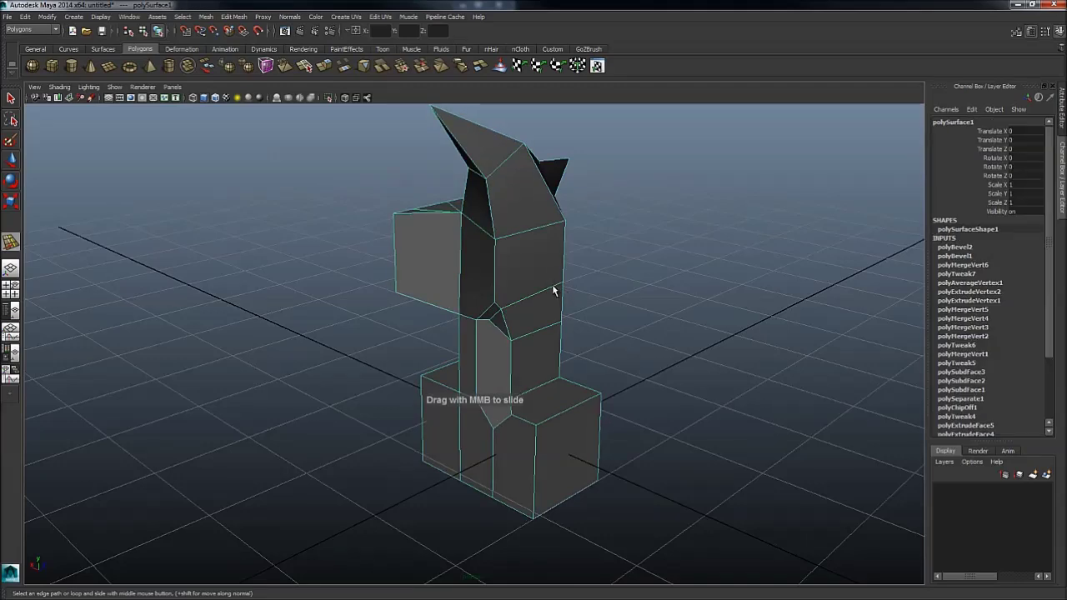
alt+right_drag(554, 287, 488, 284)
right_click(507, 278)
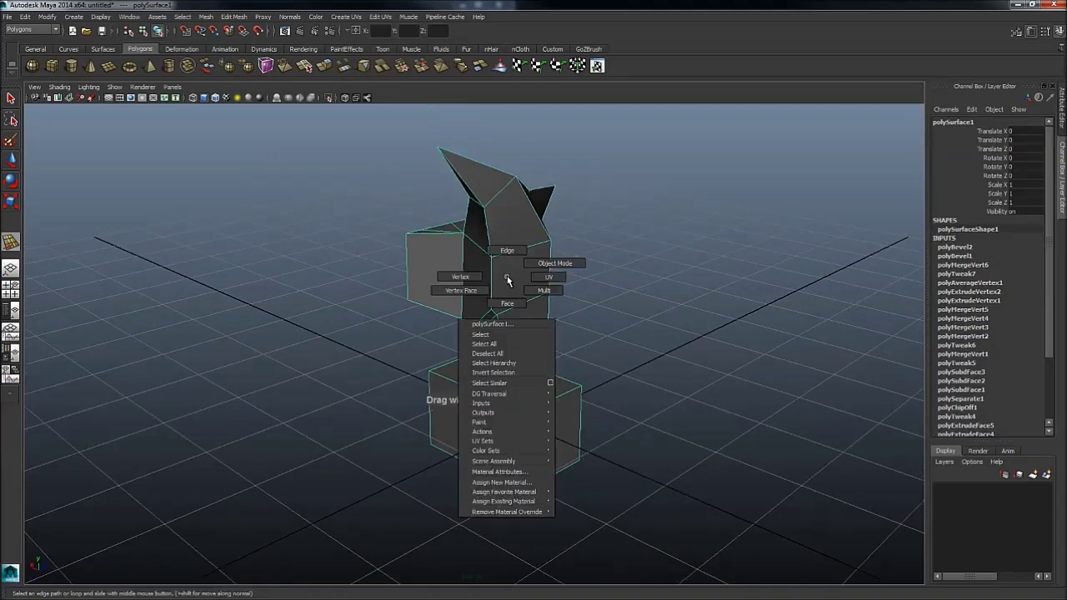
mouse_move(508, 275)
right_down()
mouse_move(507, 310)
mouse_move(526, 251)
mouse_move(526, 276)
right_up()
right_click(527, 253)
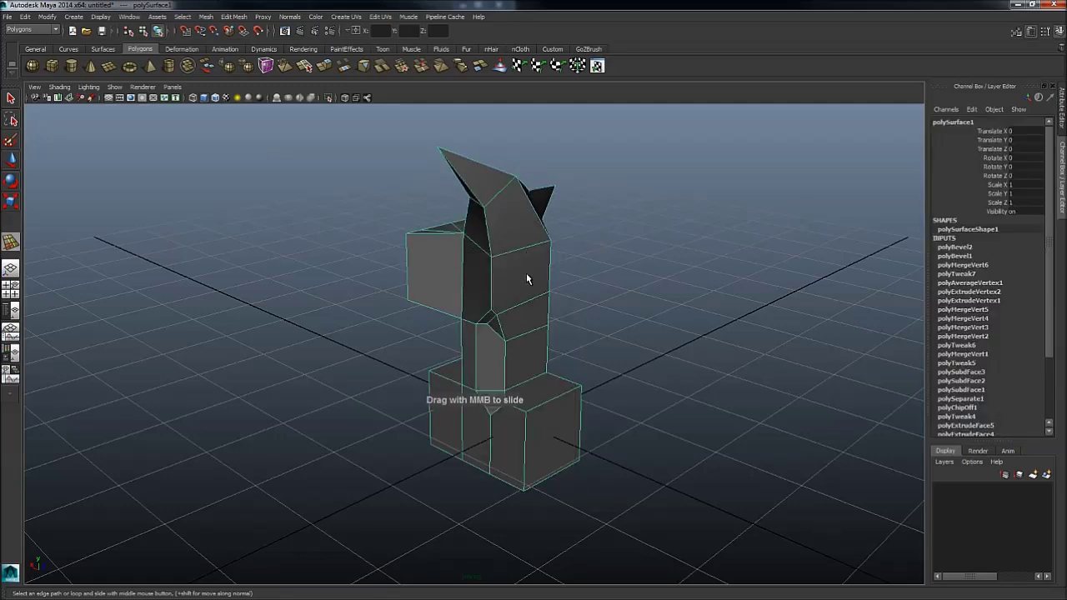
Select the square face in the middle of the tower's front side in face mode and view its selection conversion options.
click(521, 294)
ctrl+right_click(523, 295)
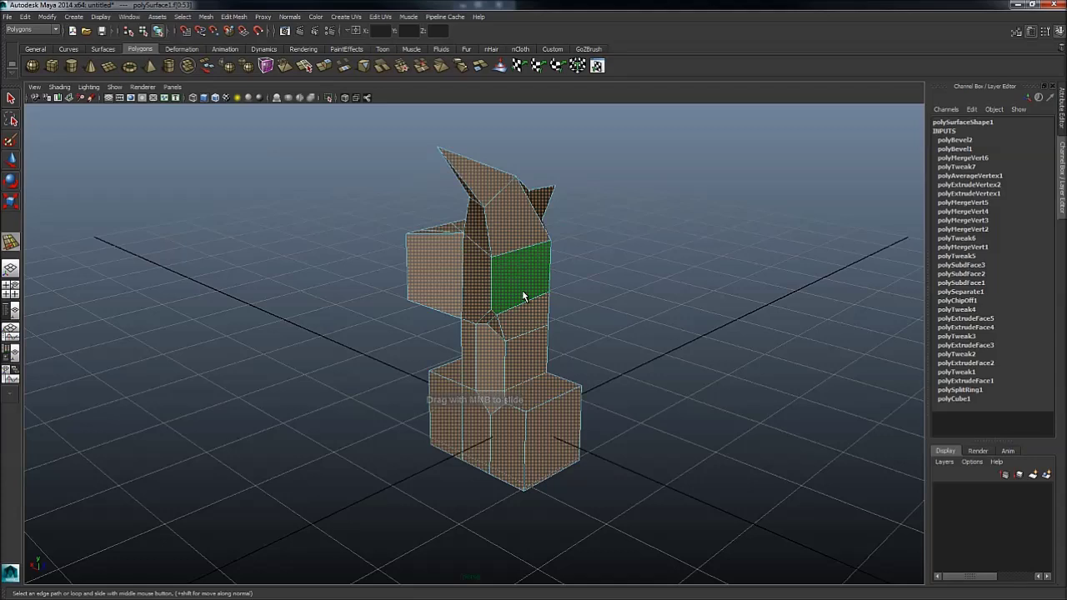
ctrl+right_click(524, 296)
click(524, 287)
ctrl+right_click(524, 278)
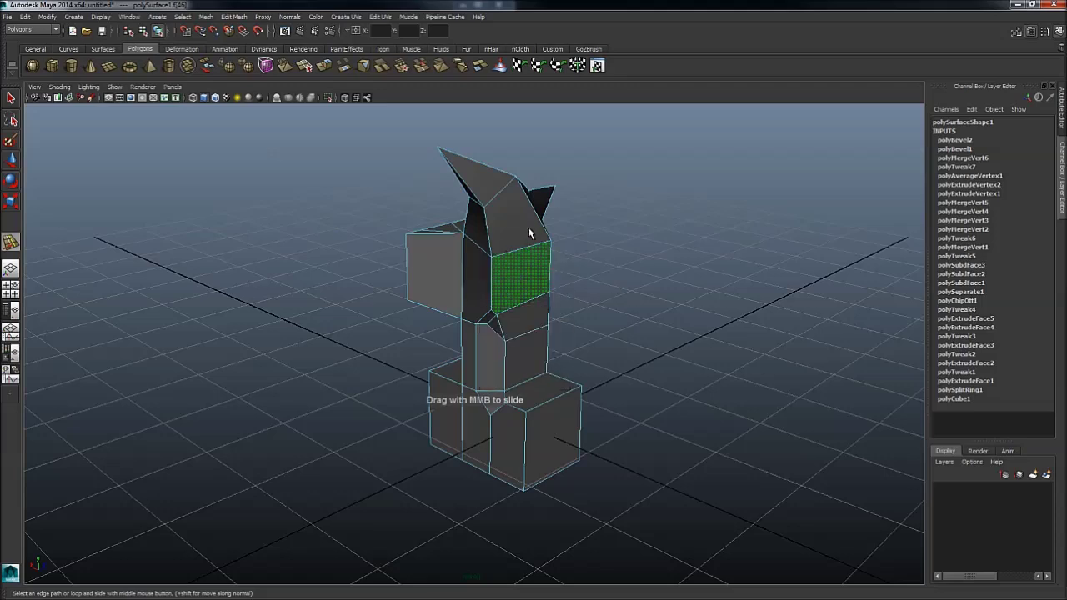
Select vertices on the tower mesh in vertex mode and examine the vertex selection conversion options.
click(607, 242)
click(506, 320)
ctrl+right_click(532, 300)
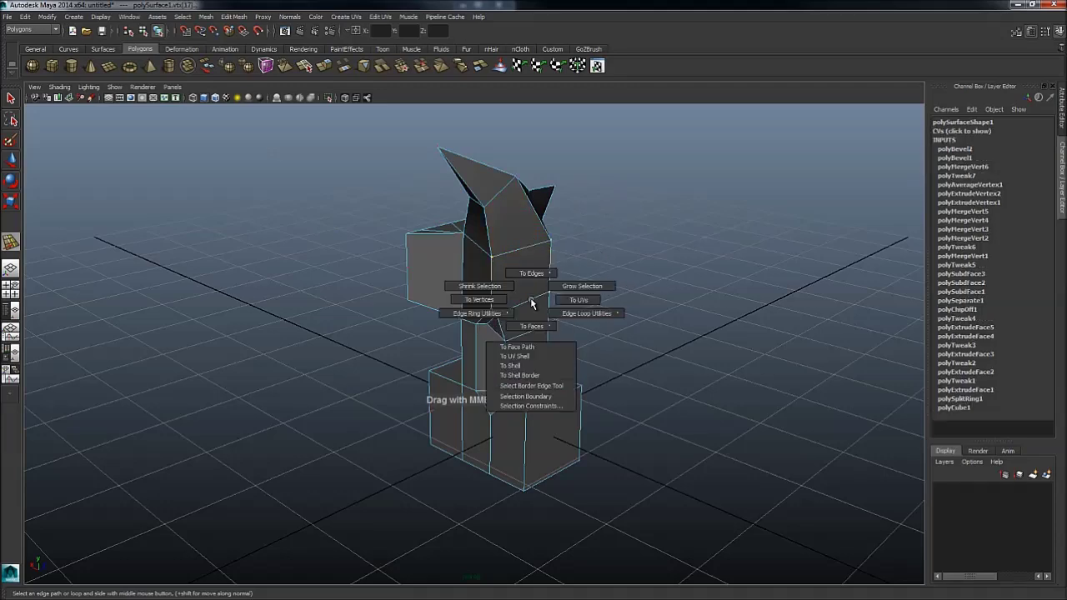
ctrl+right_drag(529, 305, 579, 252)
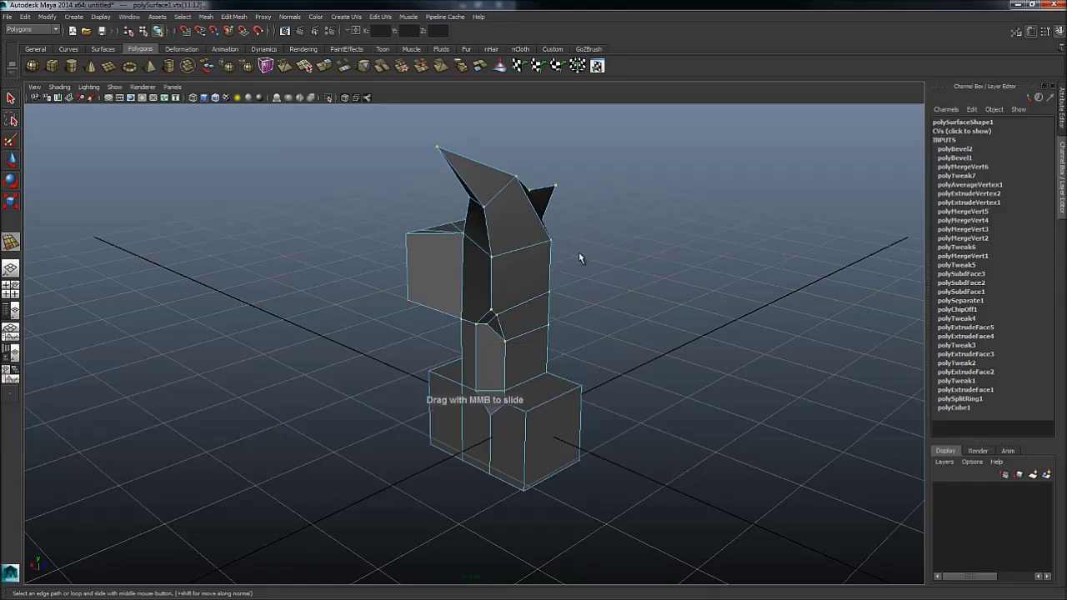
mouse_move(528, 261)
alt+mouse_down()
mouse_move(526, 287)
mouse_move(492, 253)
mouse_move(520, 254)
alt+mouse_up()
ctrl+right_drag(520, 254, 521, 253)
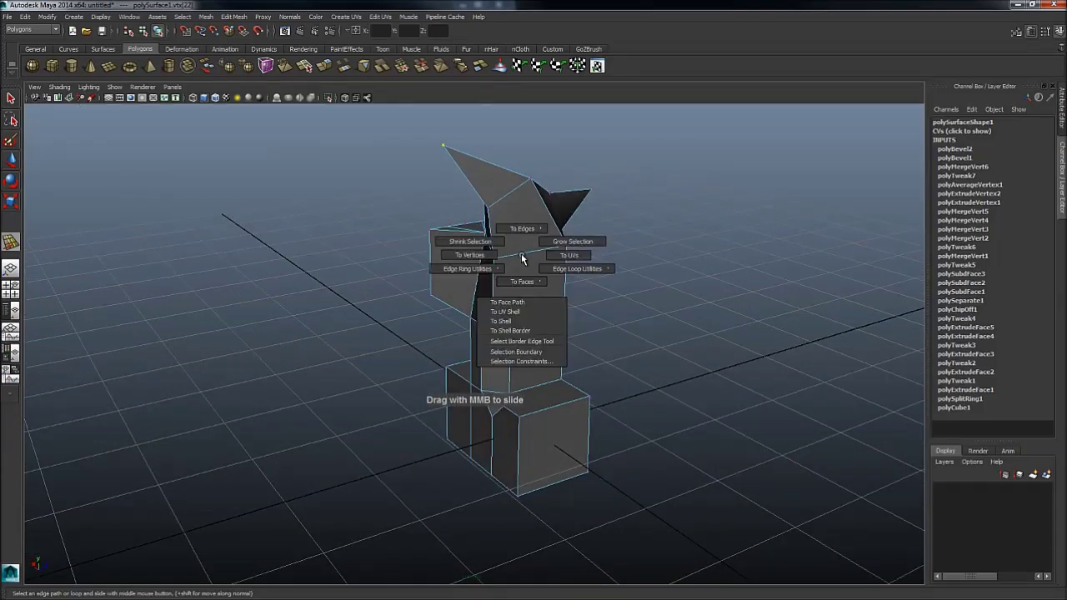
Select the horizontal edge below the tower's sloped top face and view the Edge Ring Utilities options.
alt+right_drag(522, 251, 521, 325)
alt+middle_drag(522, 325, 518, 335)
click(509, 306)
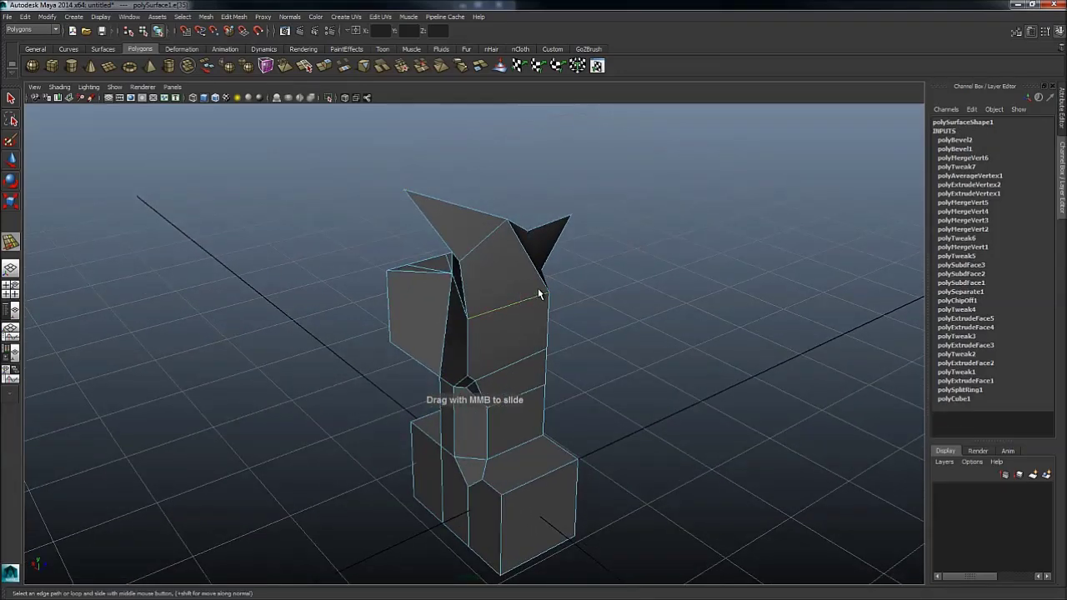
ctrl+right_click(537, 290)
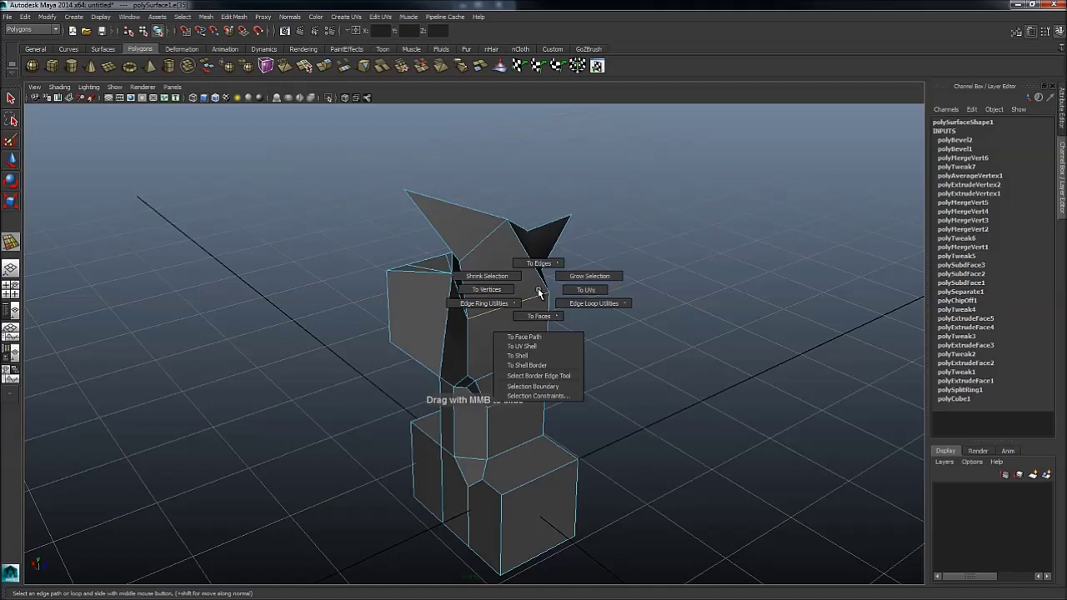
ctrl+right_drag(538, 290, 508, 300)
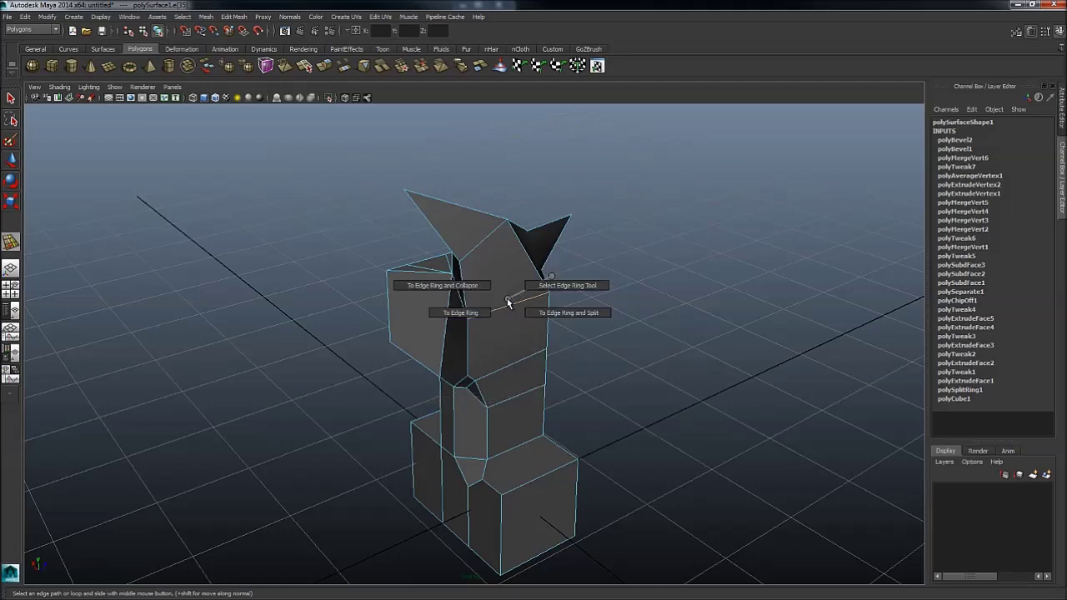
ctrl+right_drag(507, 298, 469, 279)
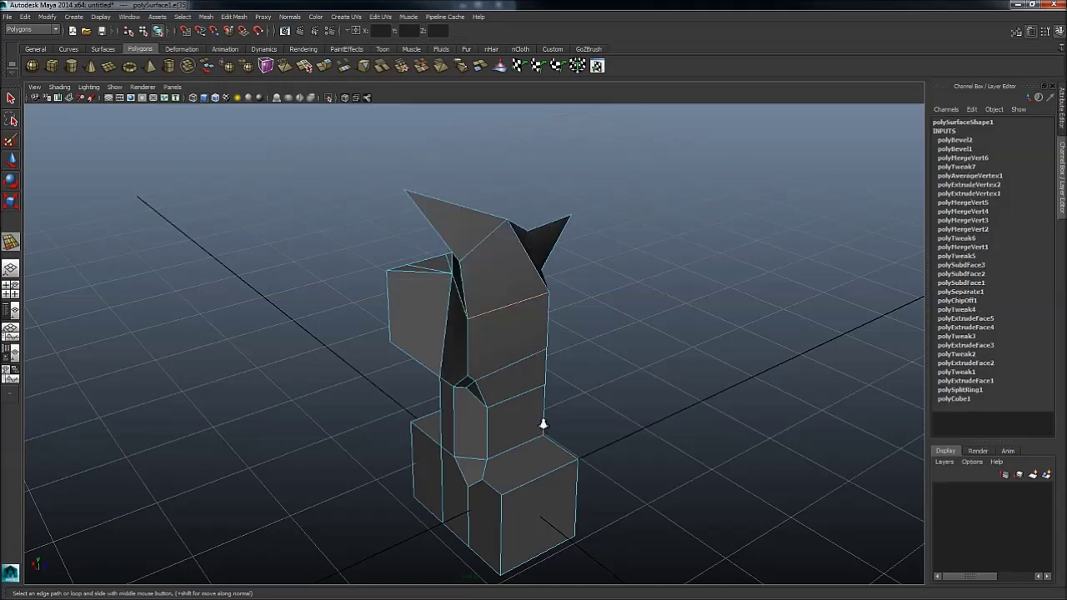
Delete the tower mesh and create a new polygon cube at the origin.
alt+right_drag(543, 425, 526, 335)
click(512, 340)
key(Delete)
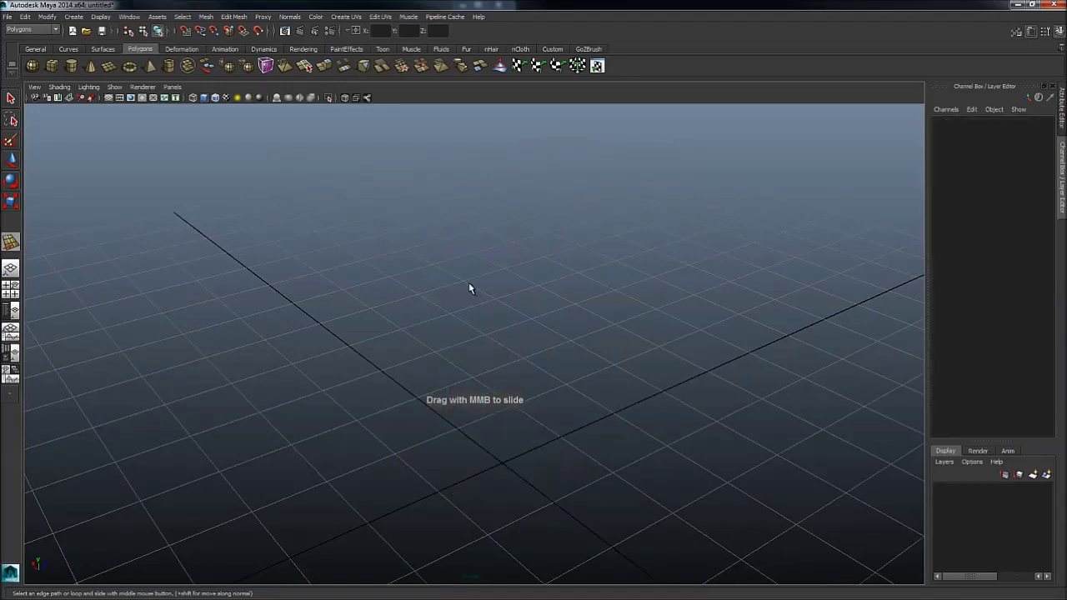
shift+right_drag(468, 283, 469, 378)
alt+middle_drag(510, 409, 447, 351)
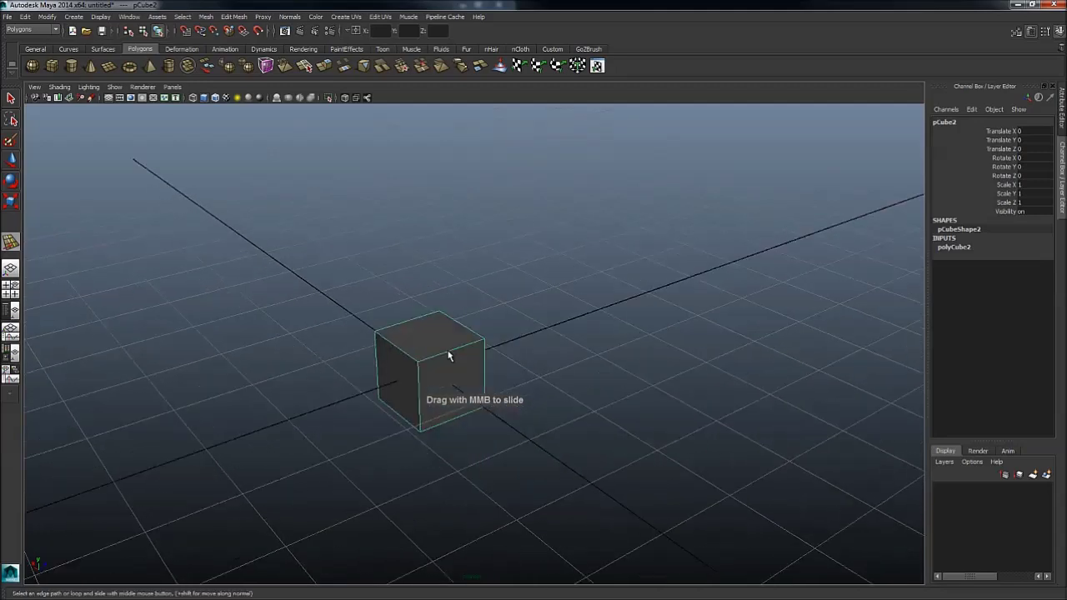
Smooth the faces of the new cube three times to round it into a sphere, and return to object mode.
shift+right_click(448, 354)
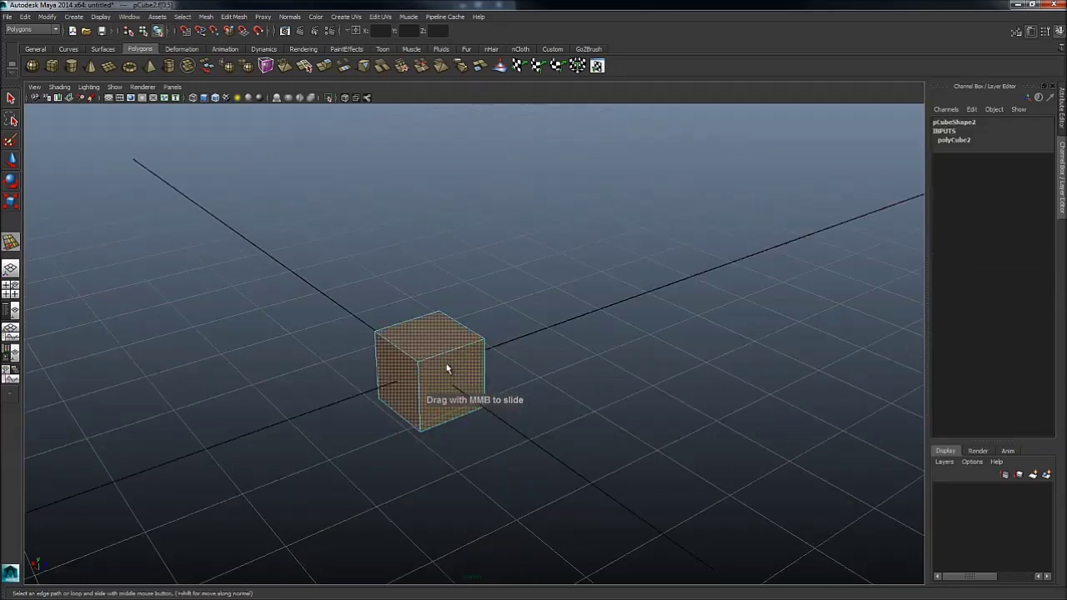
shift+right_click(448, 336)
click(435, 392)
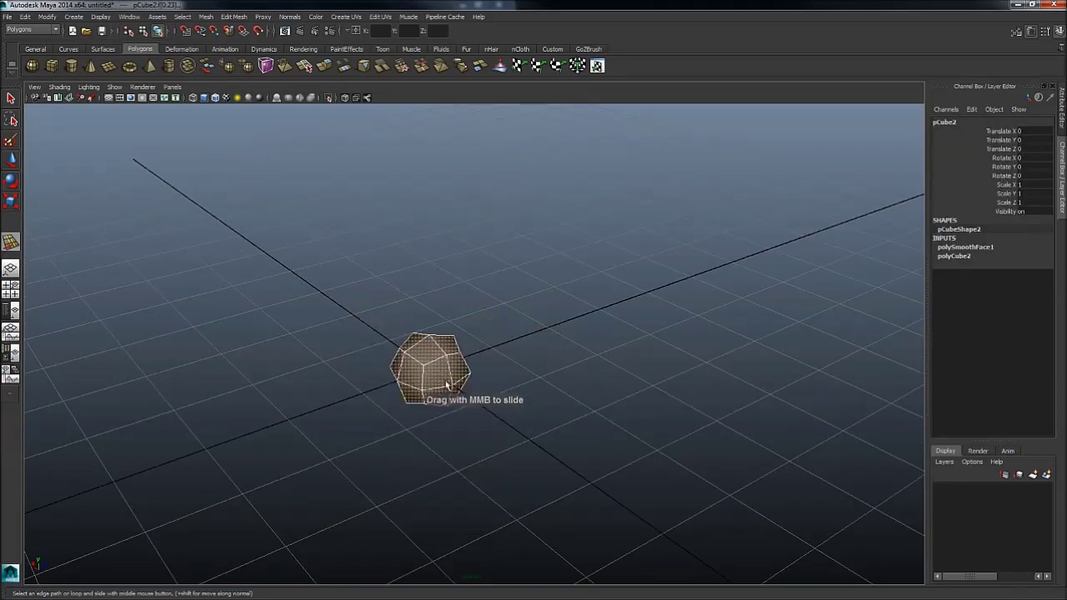
key(g)
key(g)
right_drag(438, 378, 557, 426)
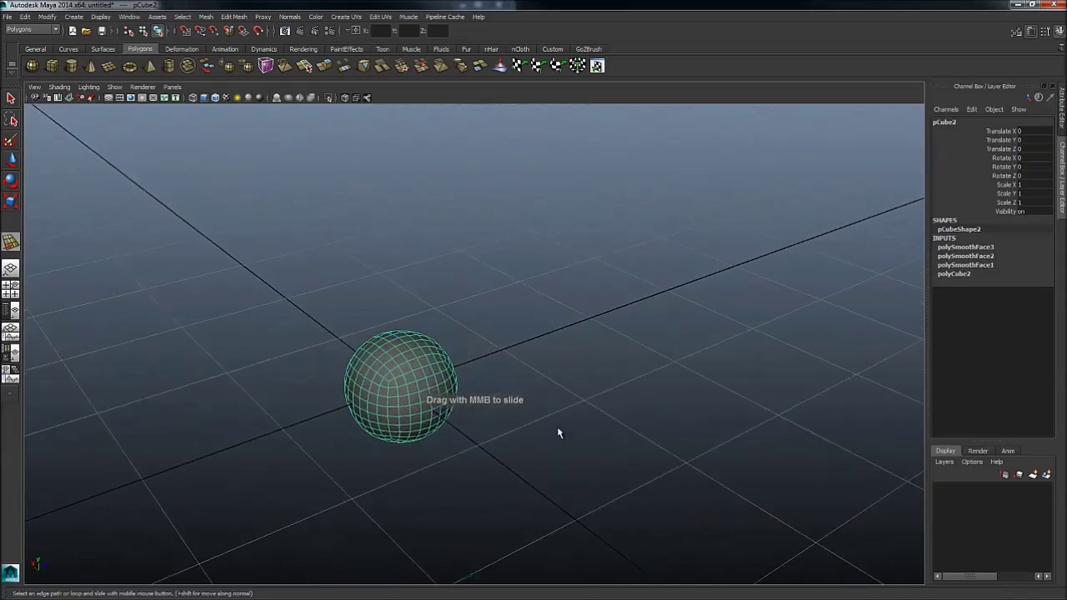
Try To Edge Ring and Collapse from a horizontal edge on the sphere's front, and undo the collapse.
alt+middle_drag(459, 411, 485, 356)
key(f)
alt+drag(532, 355, 500, 353)
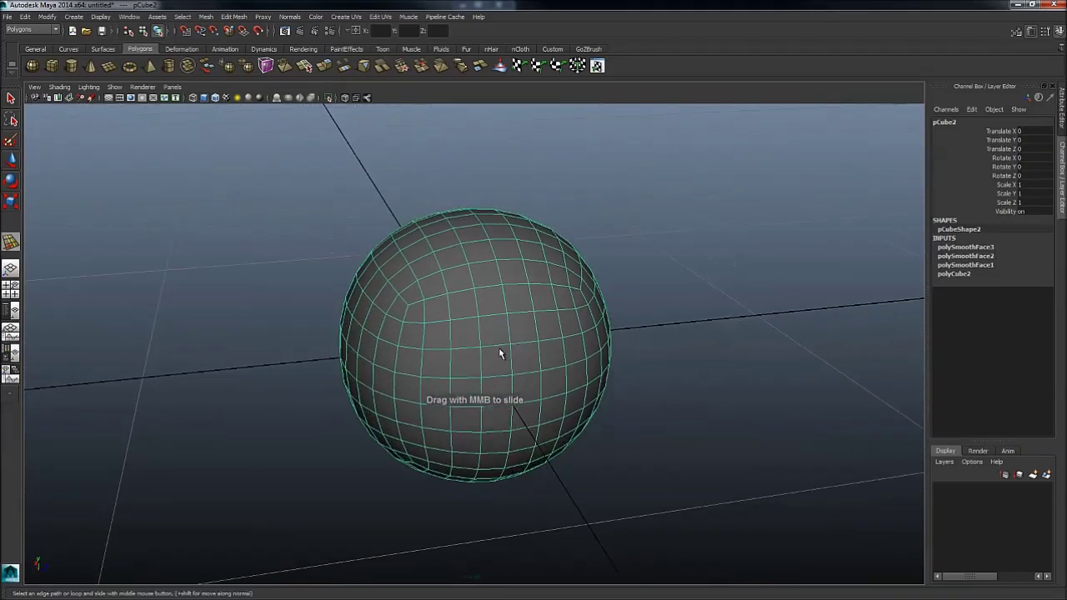
click(481, 318)
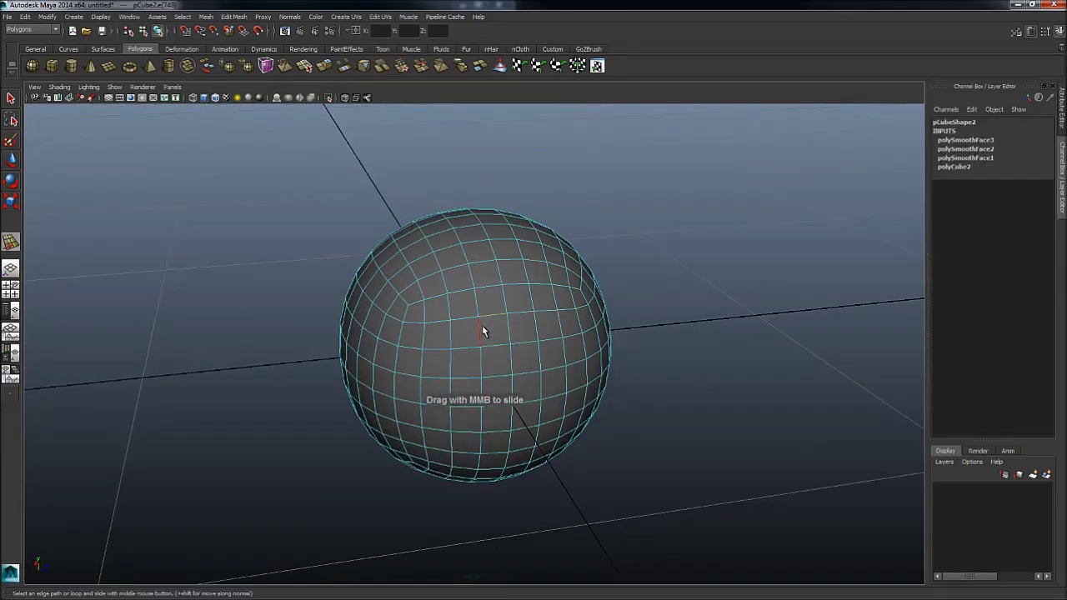
ctrl+right_click(520, 311)
alt+drag(527, 310, 493, 328)
ctrl+right_drag(518, 304, 394, 320)
mouse_move(443, 333)
alt+mouse_down()
mouse_move(452, 333)
mouse_move(438, 338)
alt+mouse_up()
key(shift+s)
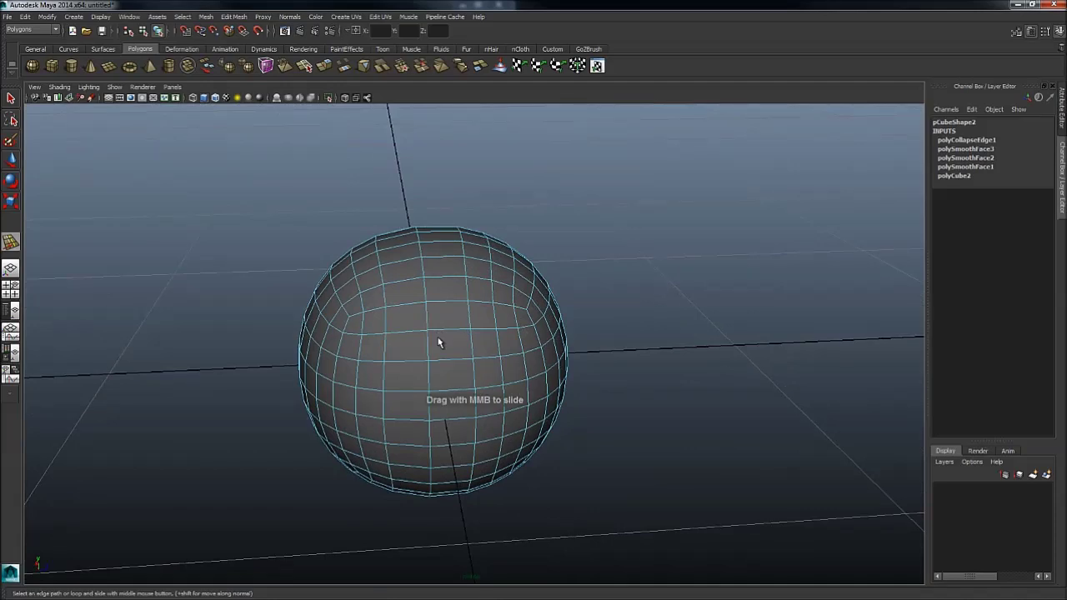
key(ctrl+z)
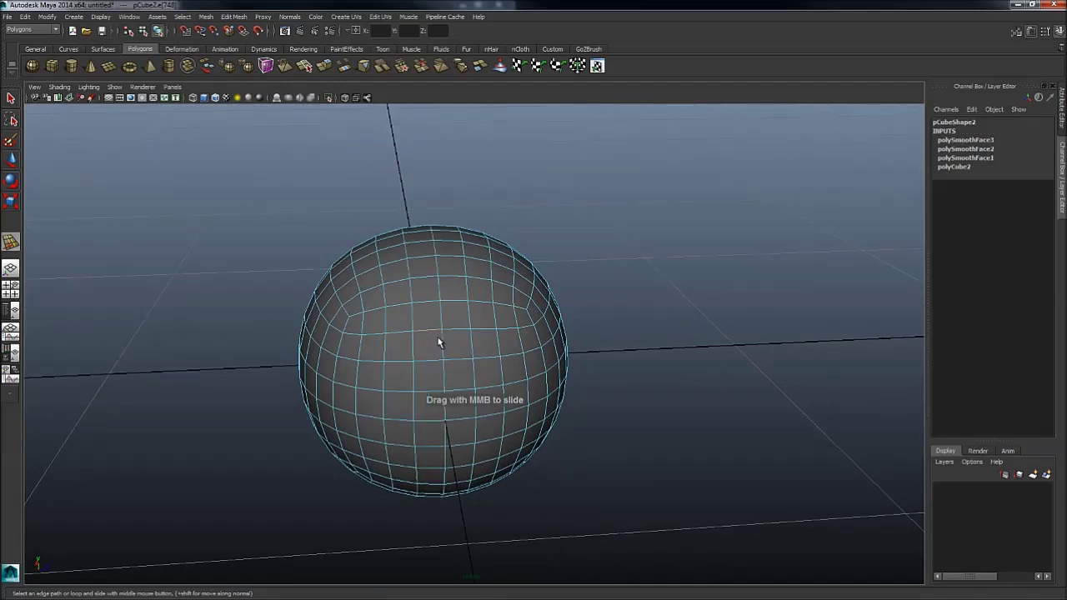
Try converting a front edge of the sphere to its edge ring and to its edge loop.
ctrl+right_drag(440, 343, 314, 399)
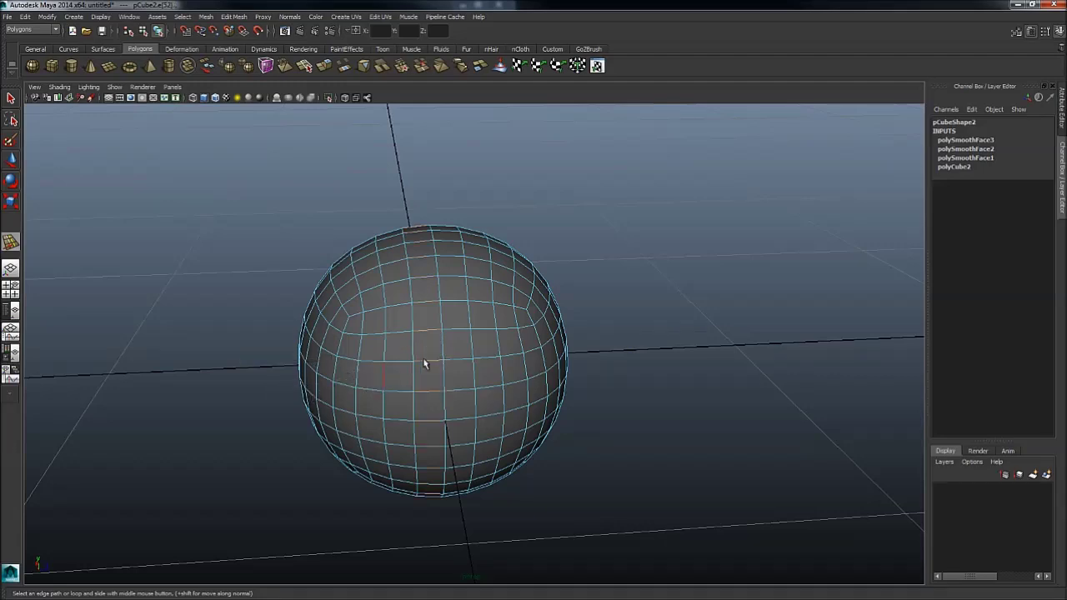
key(ctrl+z)
ctrl+right_click(449, 337)
click(450, 332)
click(448, 339)
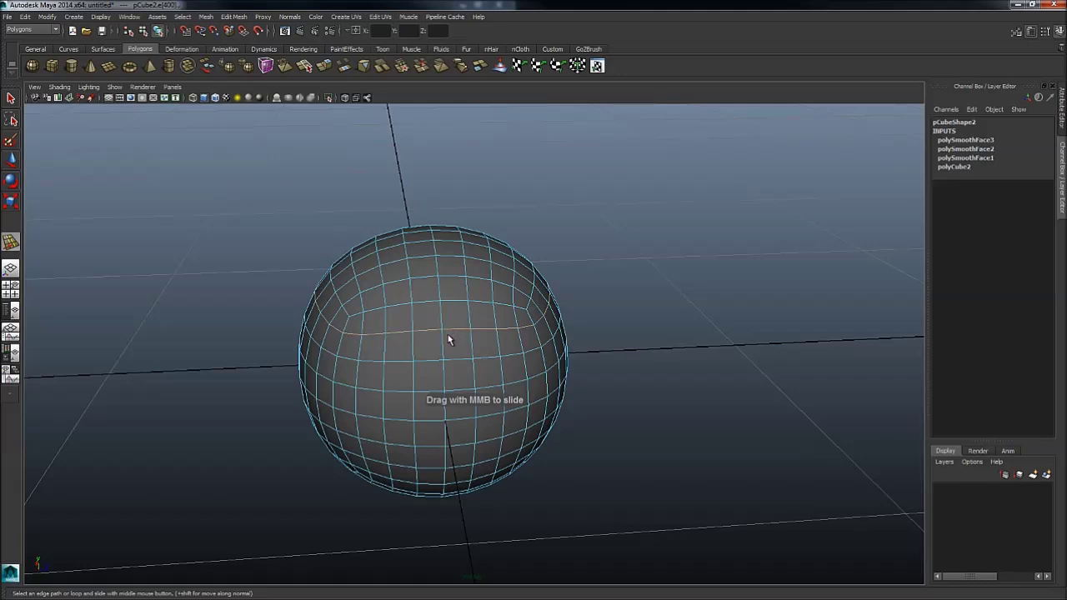
click(449, 332)
mouse_move(455, 358)
alt+mouse_down()
mouse_move(445, 355)
mouse_move(443, 305)
alt+mouse_up()
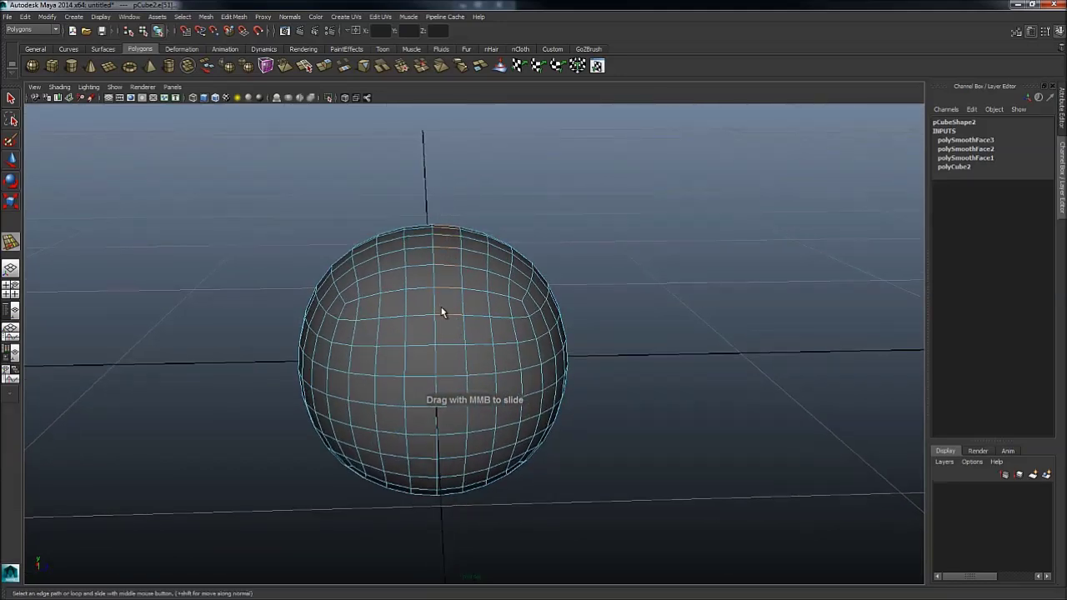
Split two edge rings near the middle of the sphere's front to add two vertical edge loops.
click(451, 315)
ctrl+right_drag(454, 307, 447, 342)
alt+drag(447, 337, 457, 257)
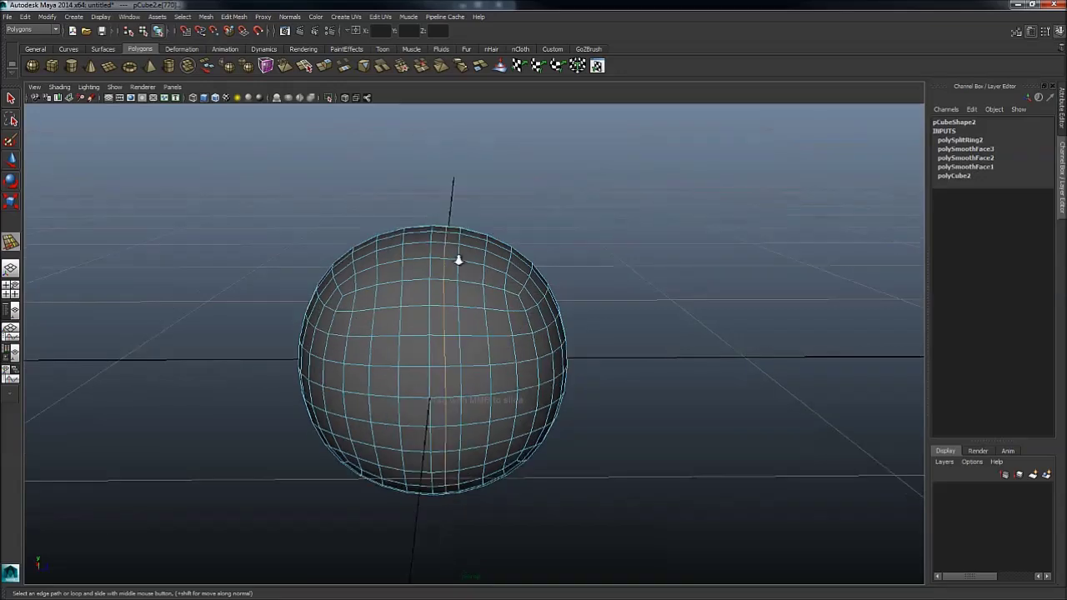
alt+right_drag(457, 258, 583, 322)
alt+drag(488, 342, 471, 301)
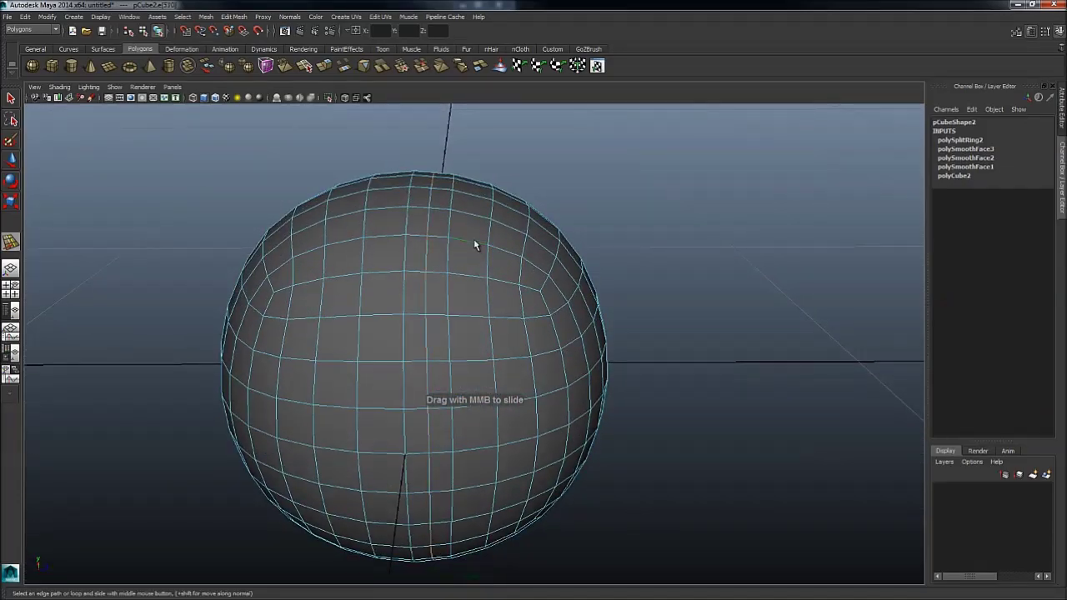
alt+drag(473, 244, 476, 278)
click(464, 310)
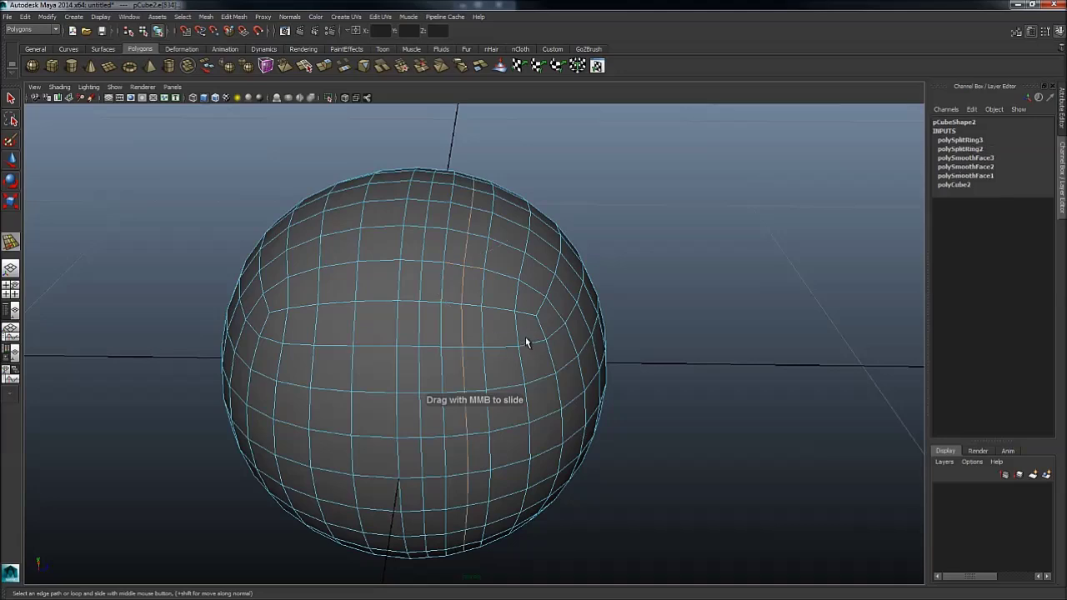
Add five more edge loops across the sphere by applying To Edge Ring and Split to horizontal and vertical edges.
ctrl+right_click(476, 285)
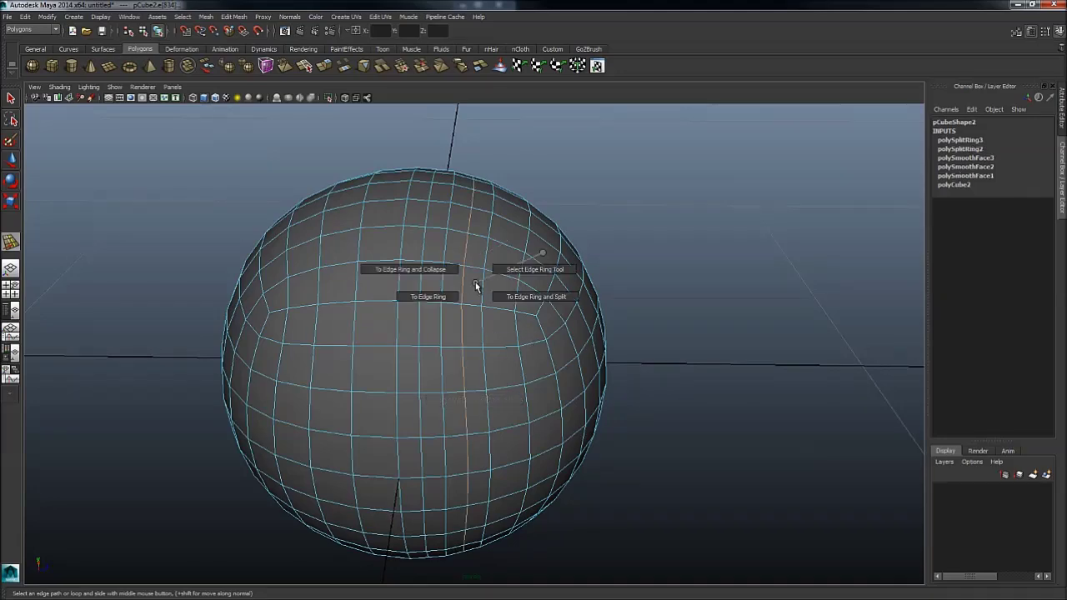
ctrl+right_drag(457, 295, 502, 325)
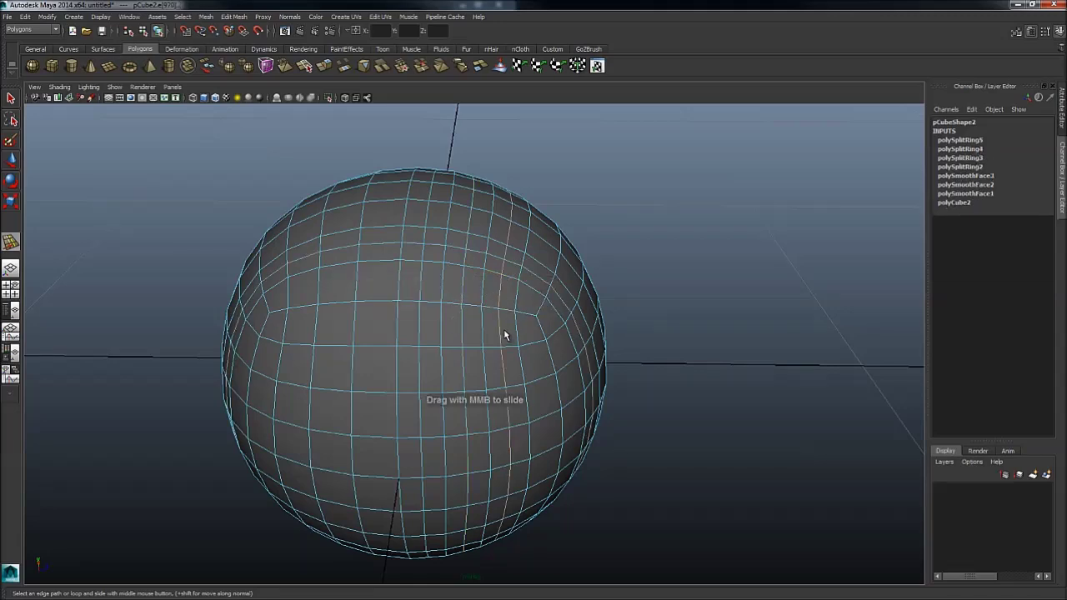
click(384, 304)
ctrl+right_drag(424, 290, 432, 361)
mouse_move(330, 359)
alt+mouse_down()
mouse_move(394, 359)
mouse_move(405, 333)
alt+mouse_up()
click(433, 328)
ctrl+right_drag(467, 297, 432, 366)
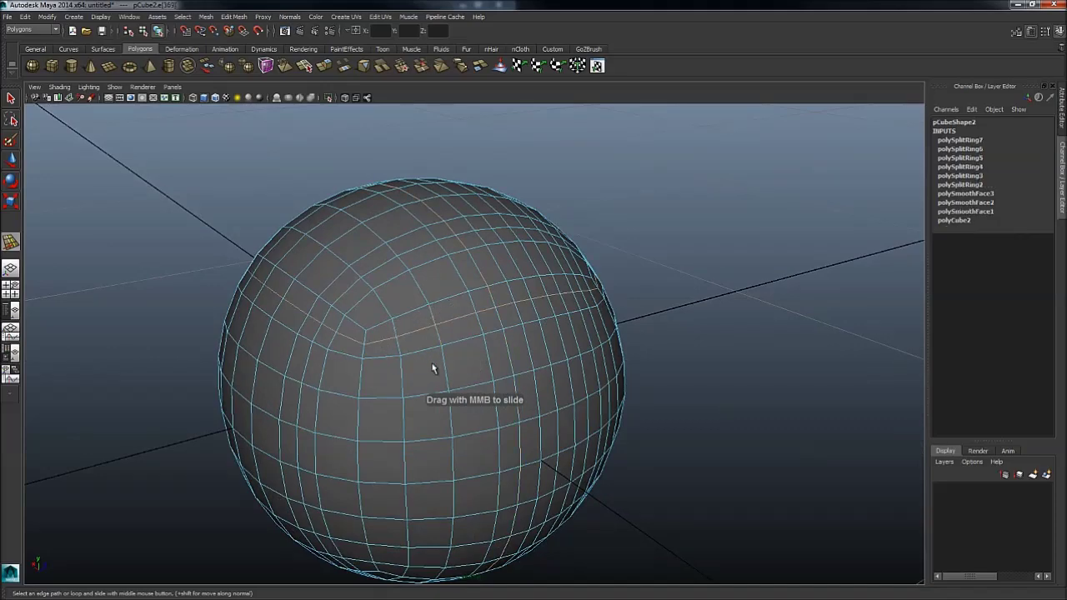
alt+drag(433, 370, 492, 409)
click(448, 363)
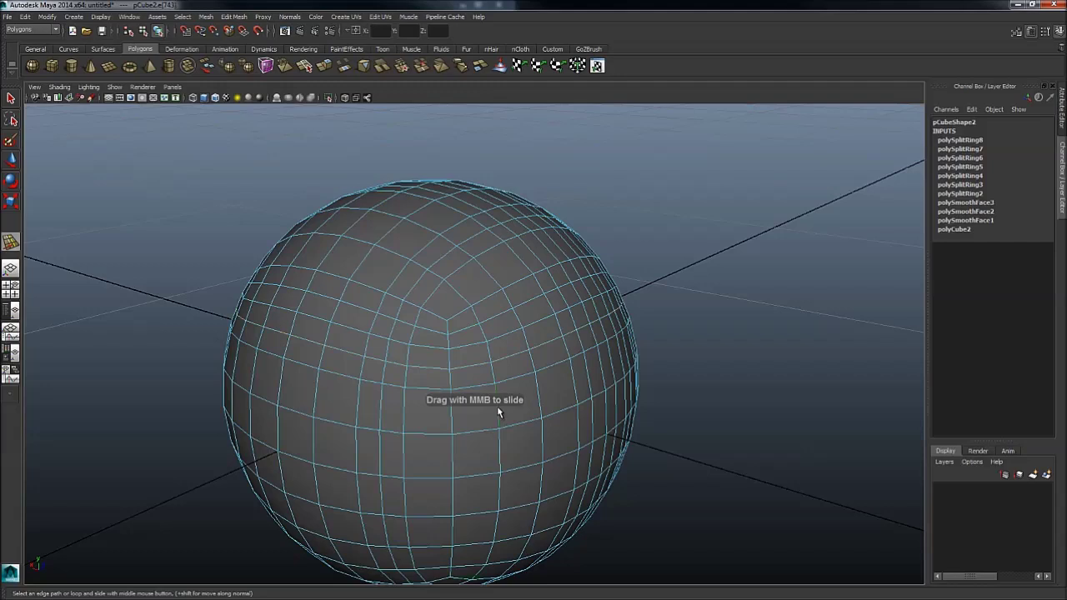
Collapse an edge ring near the sphere's front corner, and select the whole sphere in object mode with the Move Tool.
ctrl+right_drag(496, 406, 372, 433)
alt+right_drag(467, 383, 438, 382)
alt+drag(438, 382, 461, 371)
right_drag(442, 367, 455, 350)
alt+drag(462, 353, 542, 359)
key(w)
click(615, 312)
click(503, 351)
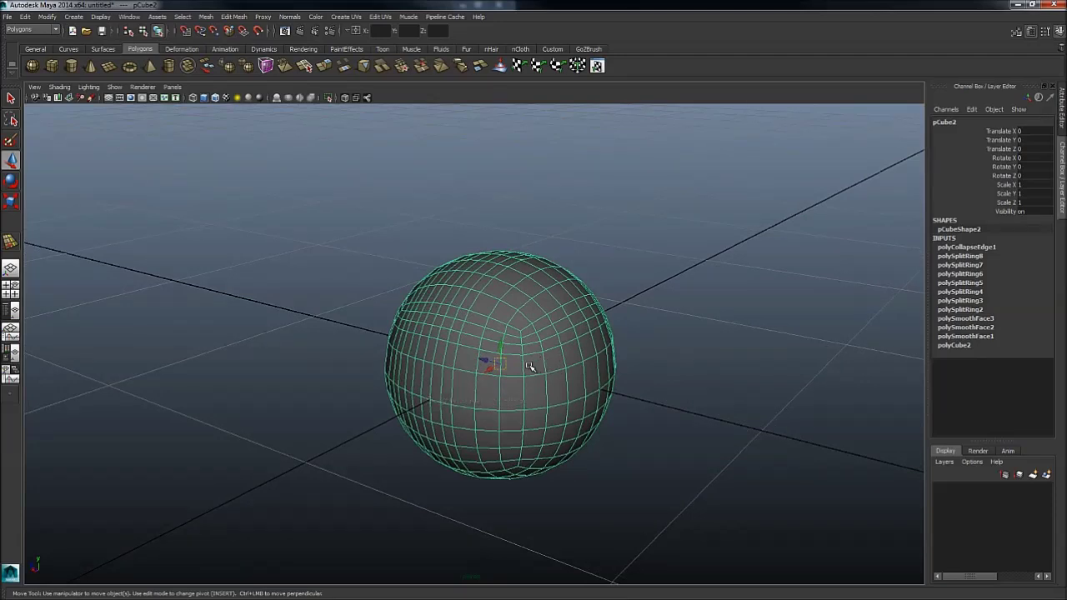
Activate the Insert Edge Loop Tool for the selected sphere.
alt+drag(533, 359, 502, 359)
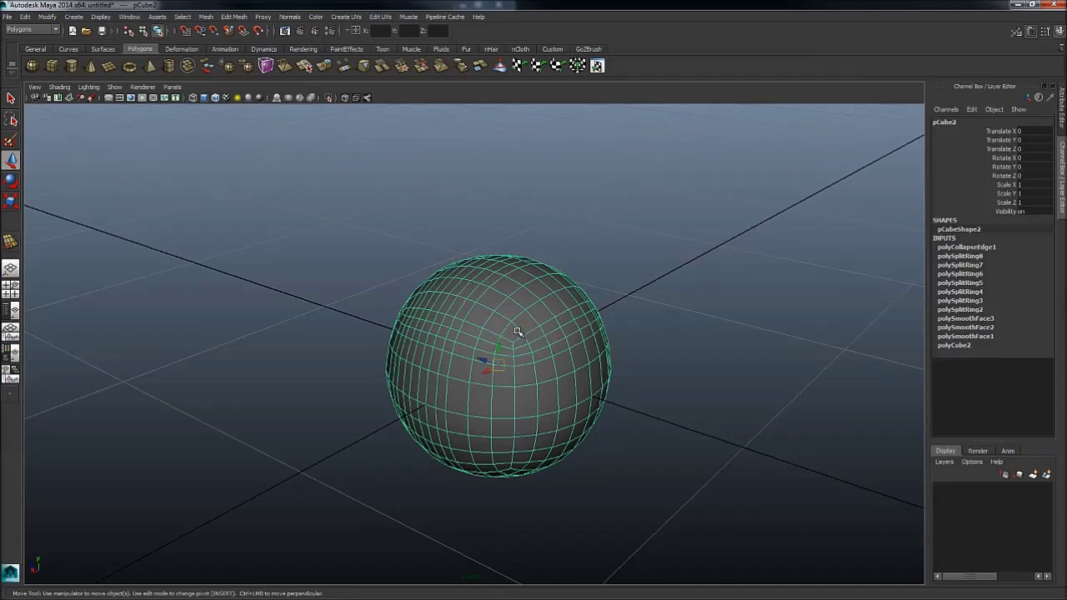
ctrl+shift+right_drag(530, 360, 572, 308)
alt+right_drag(528, 341, 527, 370)
click(532, 369)
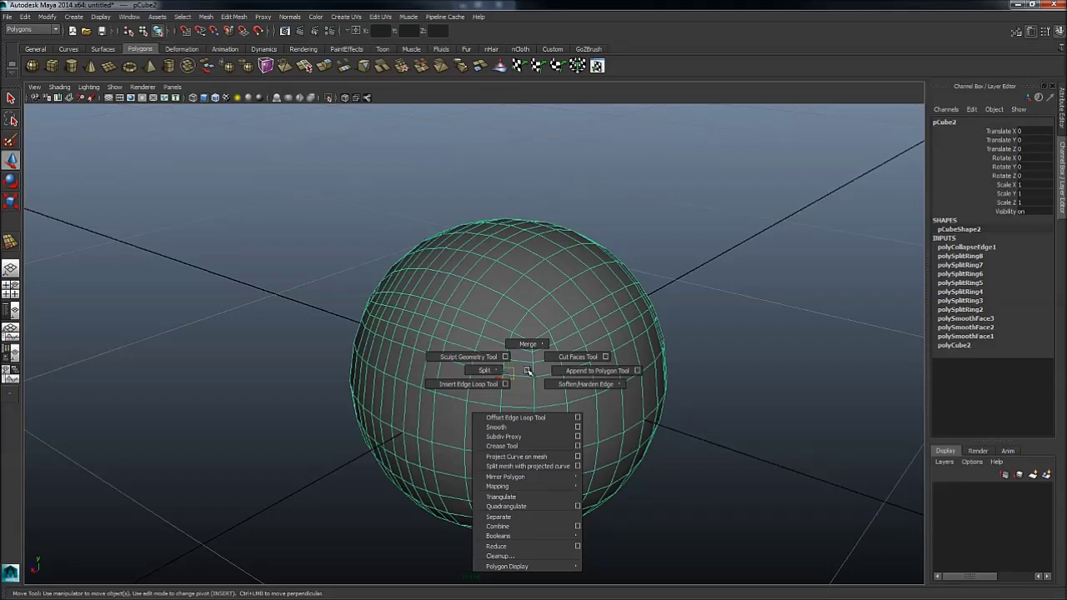
shift+right_drag(527, 370, 488, 382)
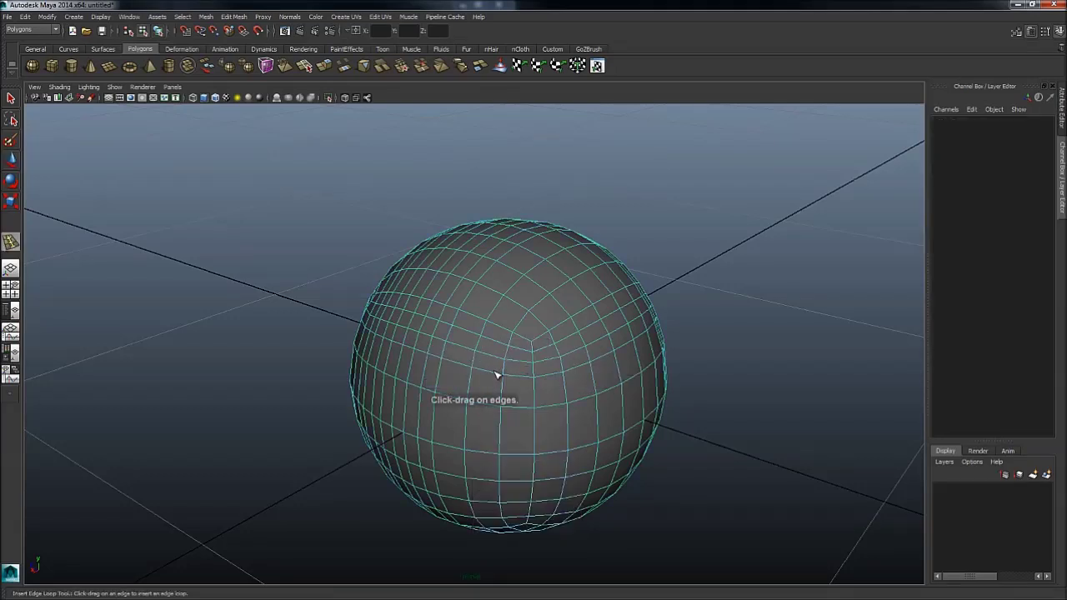
View the Insert Edge Loop Tool's options and insert a horizontal edge loop below the sphere's front corner point.
shift+right_click(497, 375)
alt+right_drag(493, 367, 574, 383)
shift+right_click(517, 390)
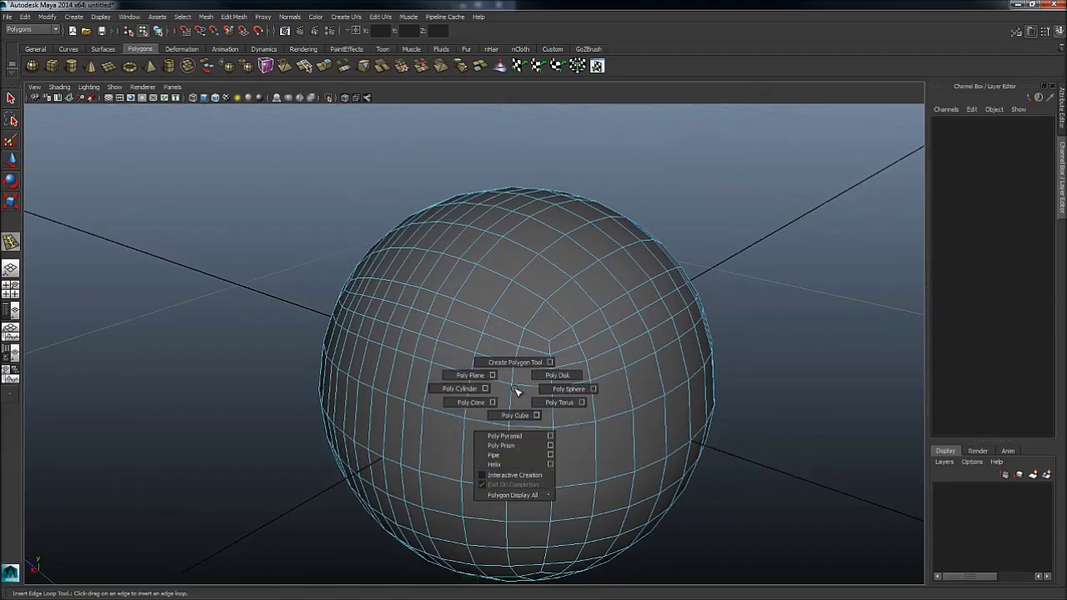
ctrl+shift+right_click(517, 390)
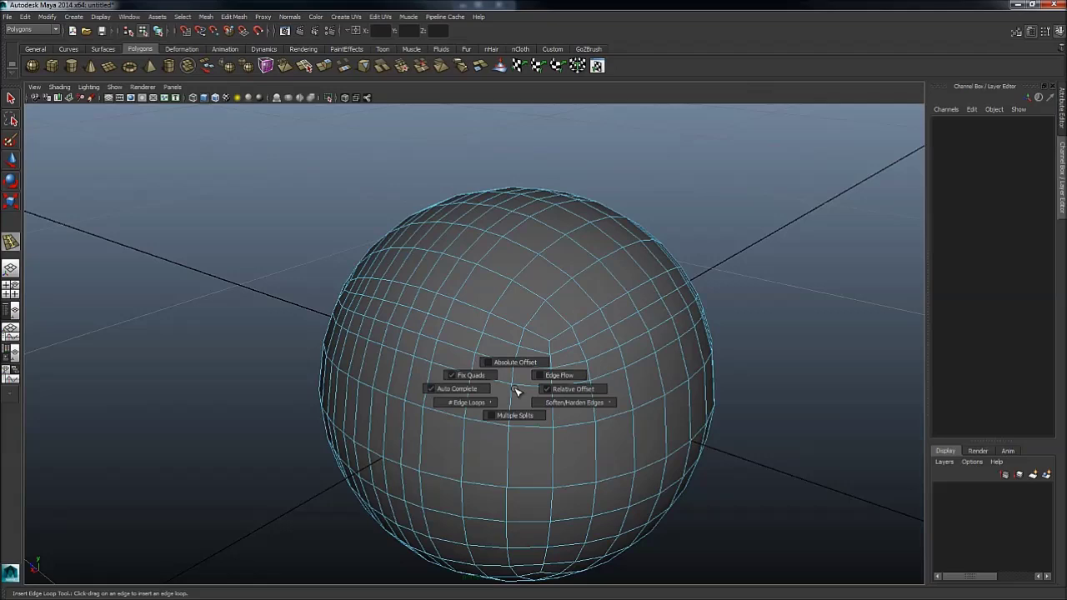
shift+right_drag(549, 364, 551, 375)
click(553, 411)
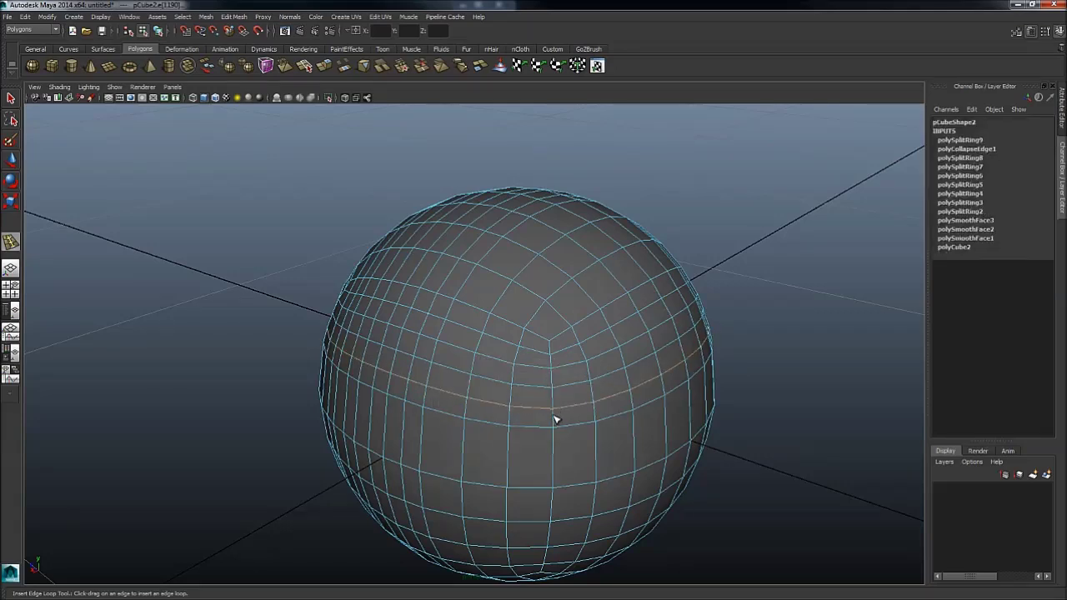
Enable Multiple Splits for the Insert Edge Loop Tool and insert several horizontal and several vertical edge loops near the sphere's front corner.
shift+right_drag(553, 416, 542, 455)
click(553, 456)
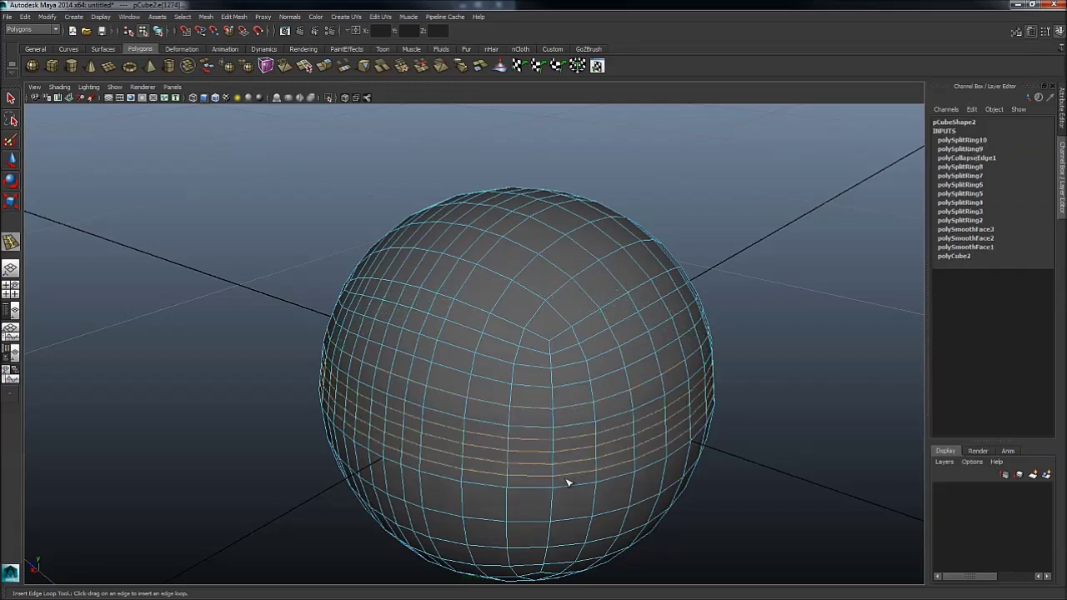
alt+drag(568, 483, 577, 468)
click(603, 352)
alt+drag(603, 351, 593, 369)
Change the edge loop count to one and insert three single vertical edge loops across the sphere's side.
shift+right_drag(592, 368, 460, 439)
click(570, 405)
alt+drag(570, 404, 553, 414)
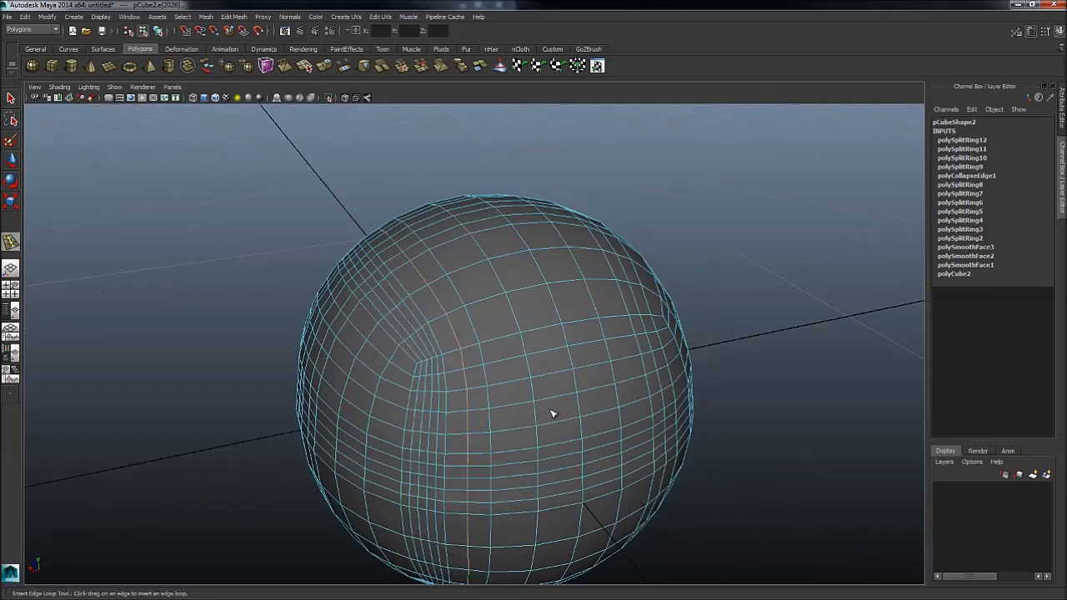
click(557, 425)
mouse_move(555, 421)
shift+right_down()
mouse_move(597, 397)
mouse_move(559, 405)
shift+right_up()
click(557, 405)
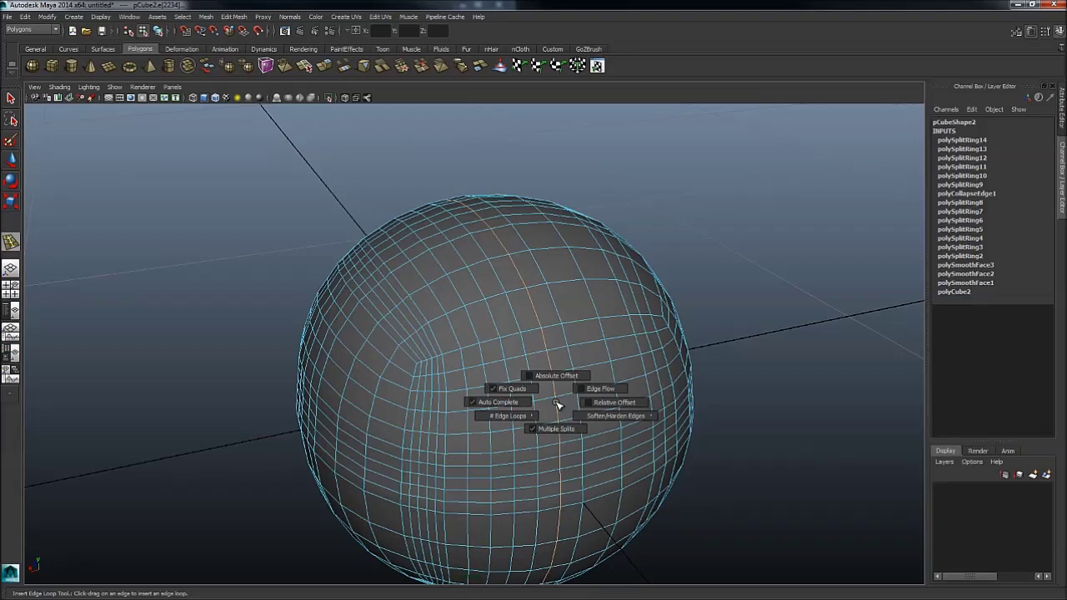
Bevel one vertical edge on the sphere's side using 7 segments.
shift+right_drag(557, 404, 559, 406)
click(574, 381)
shift+right_drag(582, 379, 655, 362)
shift+right_click(595, 384)
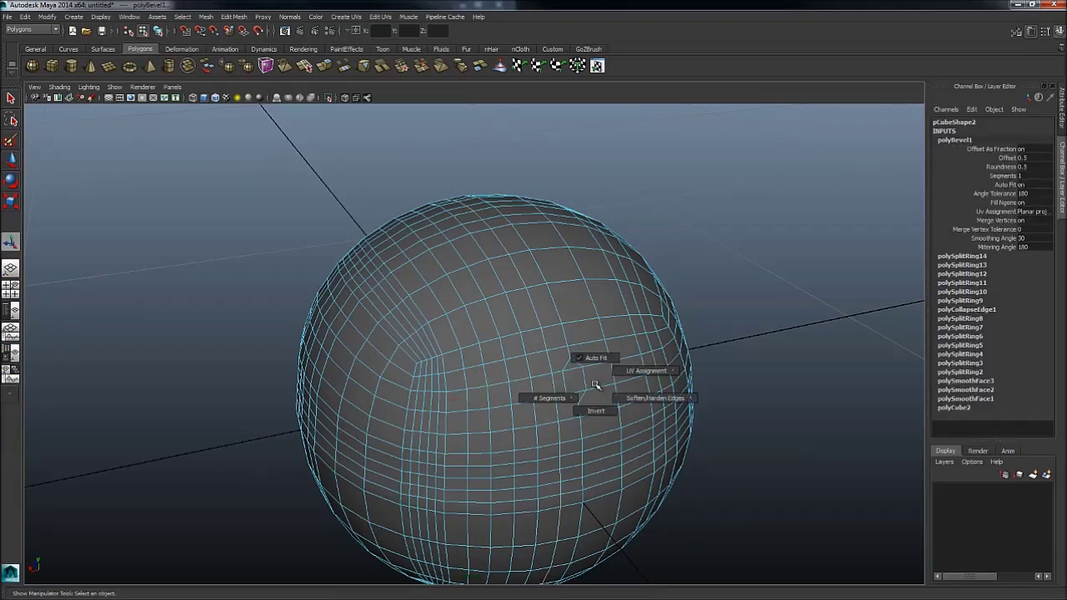
shift+right_drag(595, 384, 565, 430)
alt+drag(600, 416, 521, 410)
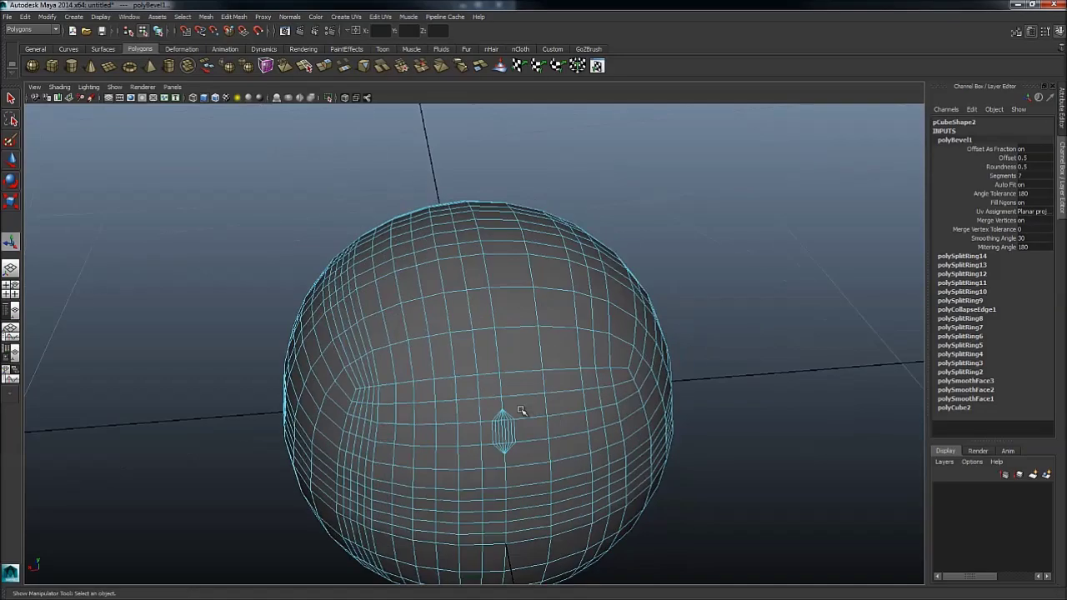
Switch back to object mode and select the whole sphere.
alt+right_drag(521, 410, 476, 412)
alt+drag(476, 412, 495, 408)
right_drag(498, 400, 559, 310)
click(559, 312)
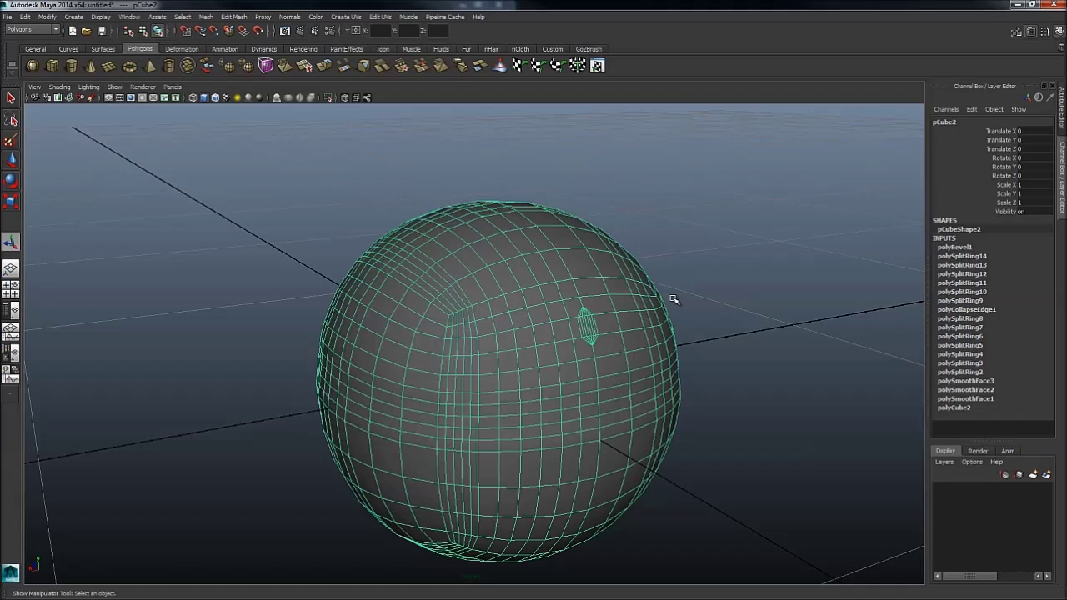
Examine the bevel context options and the Move Tool's axis options for the selected sphere.
shift+right_click(606, 316)
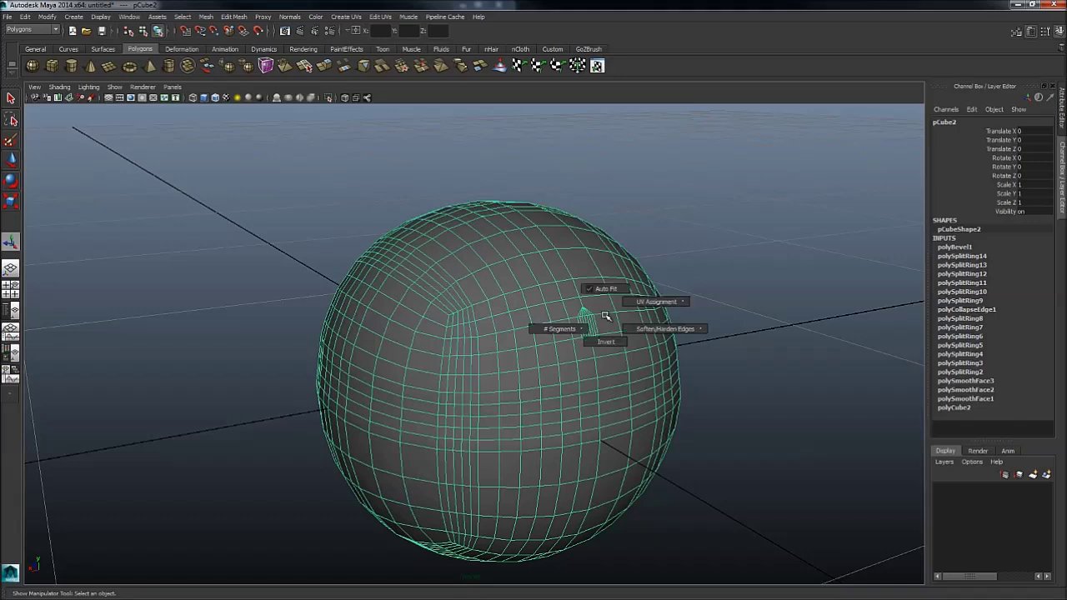
shift+right_drag(605, 315, 707, 281)
mouse_move(521, 357)
alt+right_down()
mouse_move(419, 370)
mouse_move(522, 361)
alt+right_up()
mouse_move(532, 370)
alt+mouse_down()
mouse_move(545, 376)
mouse_move(522, 365)
alt+mouse_up()
key(w)
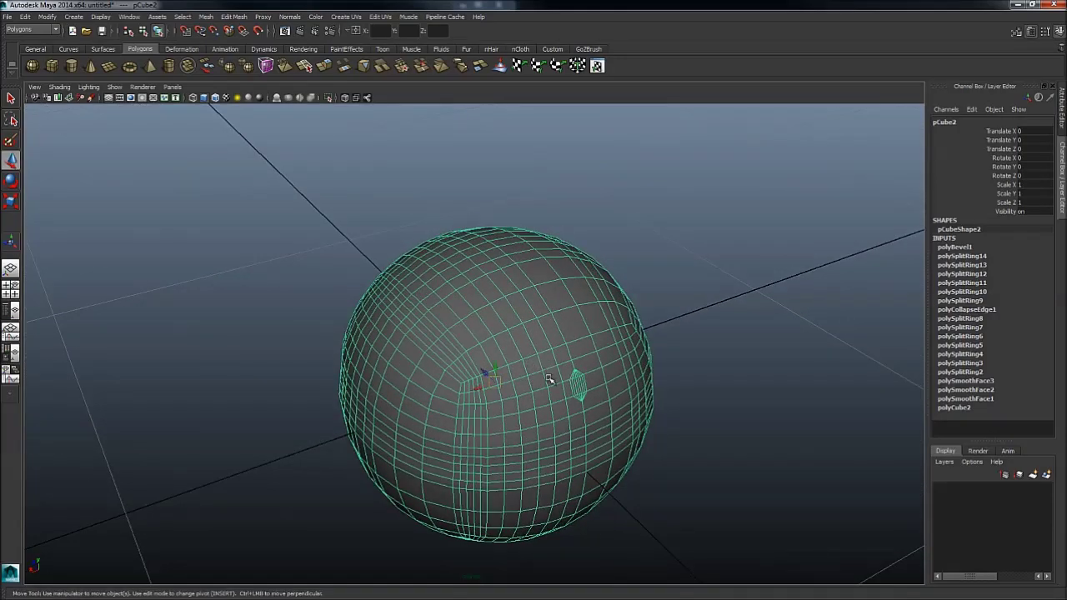
click(550, 375)
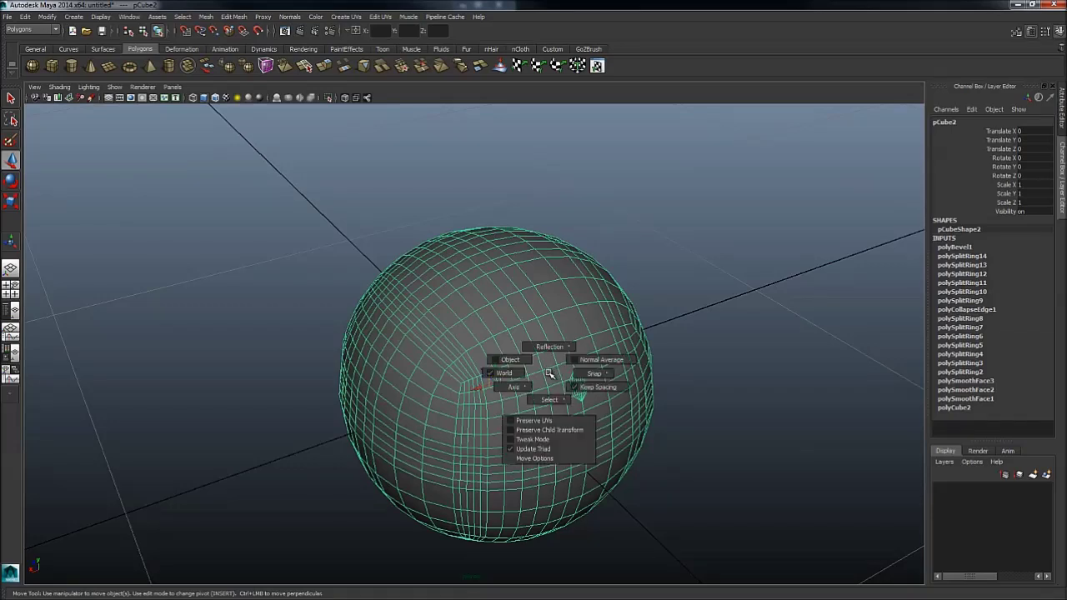
click(377, 421)
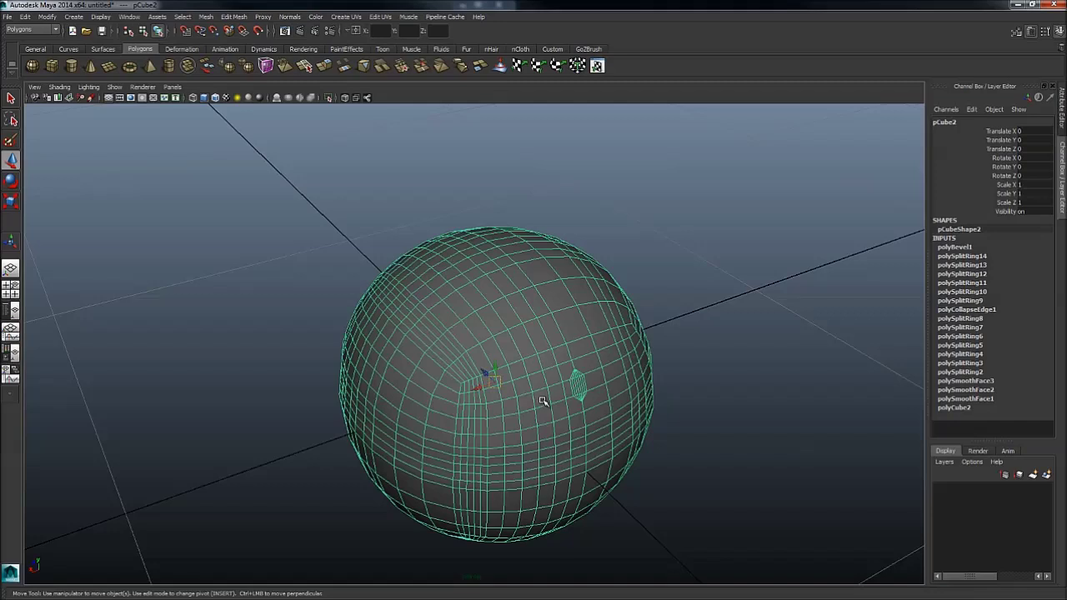
Switch between the Scale, Move and Rotate tools on the sphere and view the Move Tool's options again.
key(r)
key(w)
key(e)
key(r)
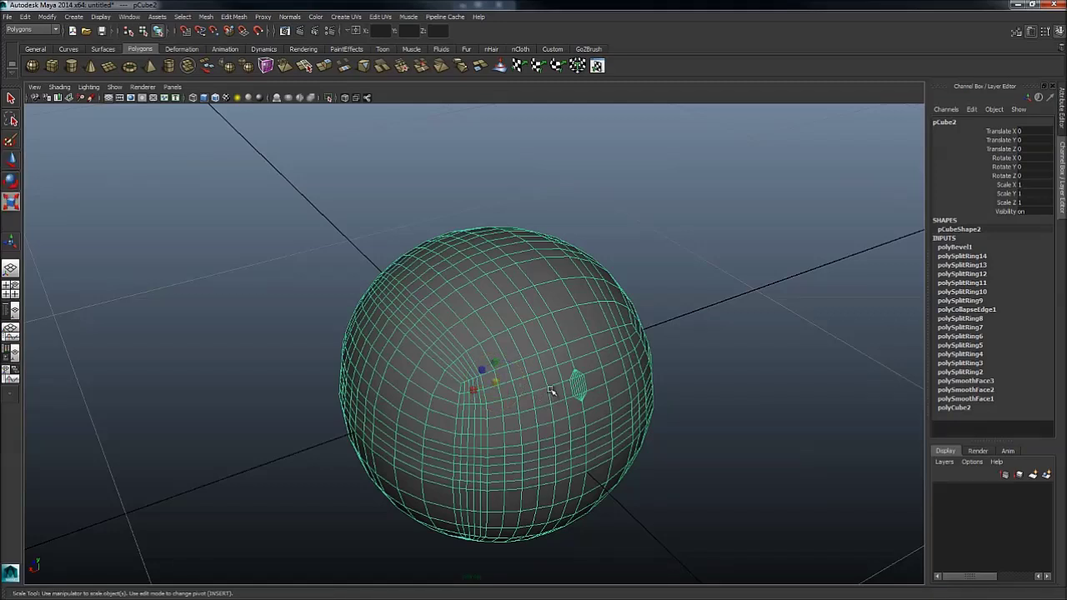
key(w)
click(547, 385)
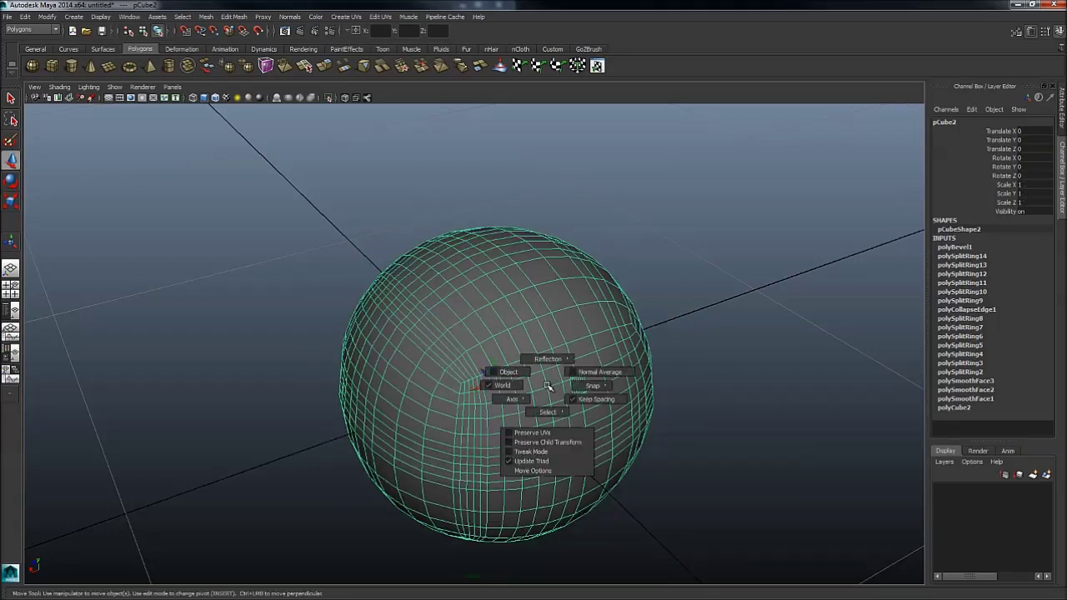
Rotate the sphere about -45.6° around X and set the Move Tool to Object axes.
key(e)
drag(503, 370, 503, 421)
alt+drag(504, 421, 521, 353)
key(w)
key(w)
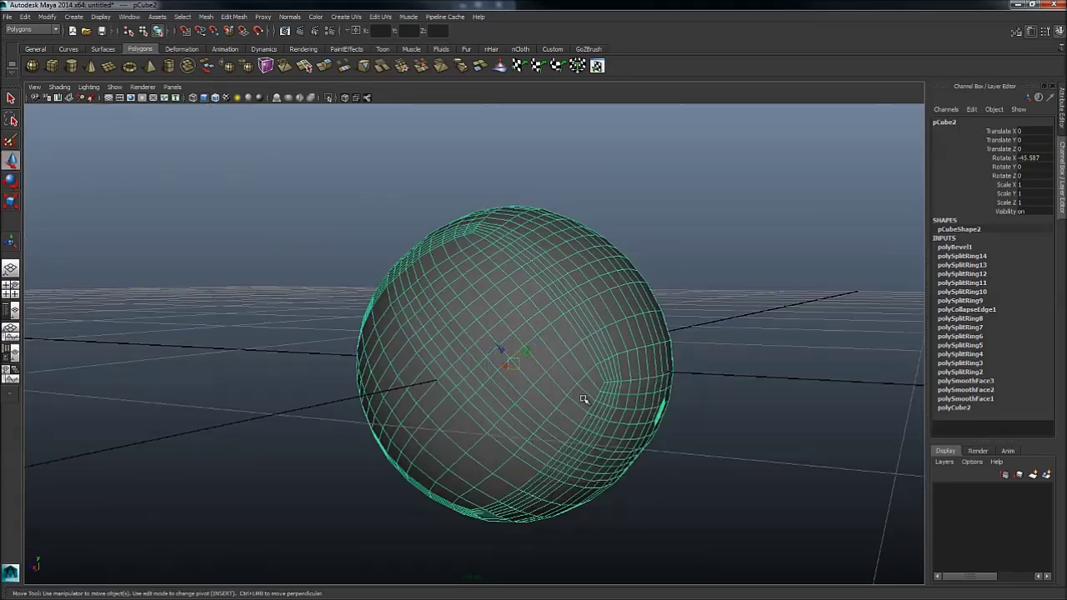
Move the sphere along its tilted axes, undo the last move, and set the Move Tool to World axes.
key(w)
drag(629, 427, 517, 436)
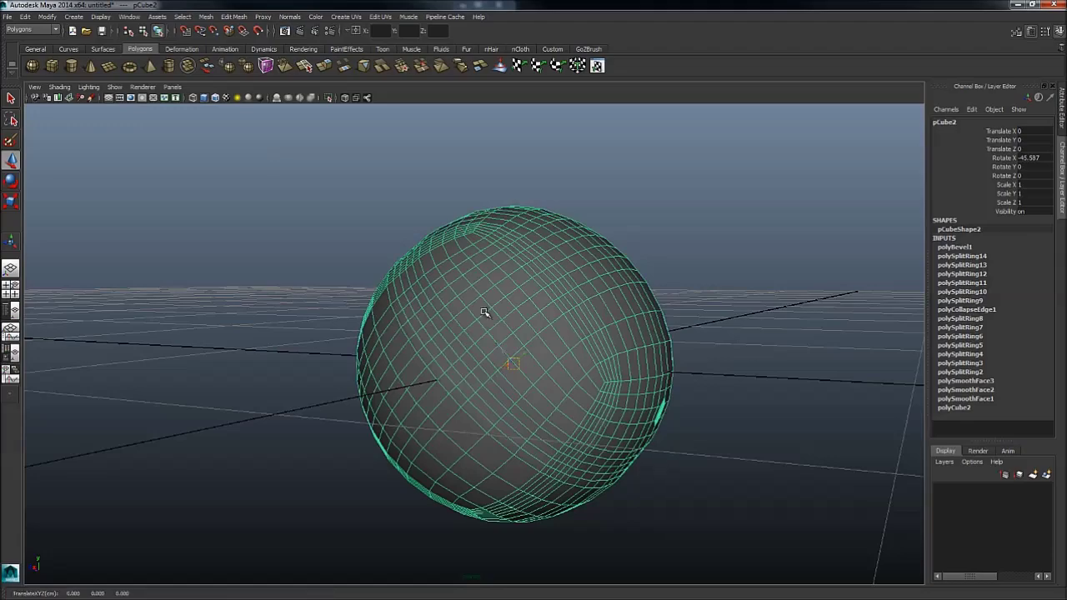
middle_drag(567, 407, 498, 409)
key(ctrl+z)
key(w)
drag(540, 430, 486, 444)
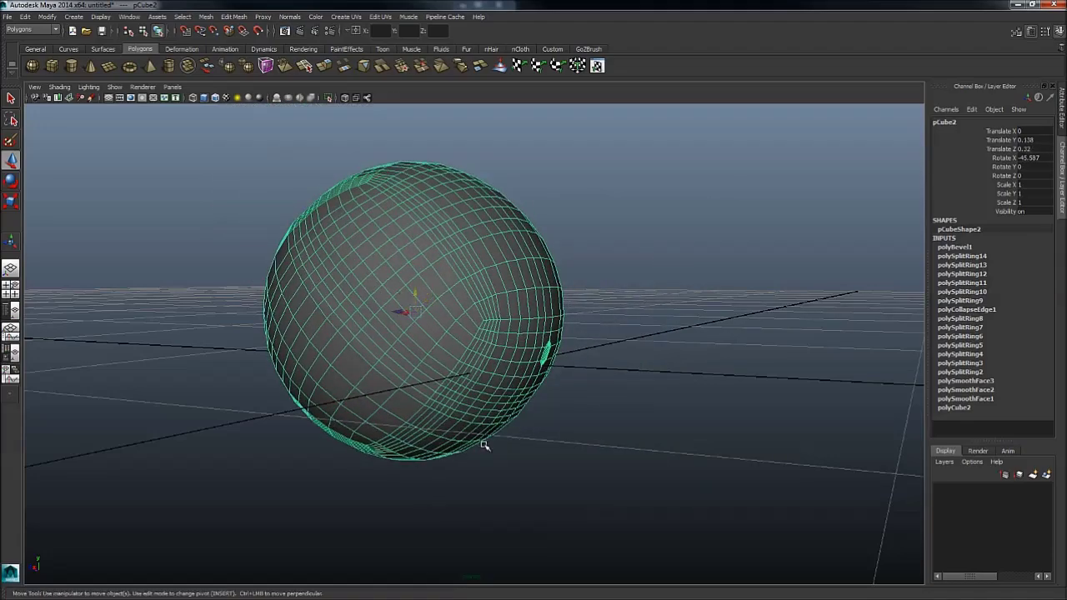
Set the Move Tool back to Object axes and move the sphere to about Translate Y 0.272 and Z 0.184.
alt+drag(577, 415, 443, 295)
key(w)
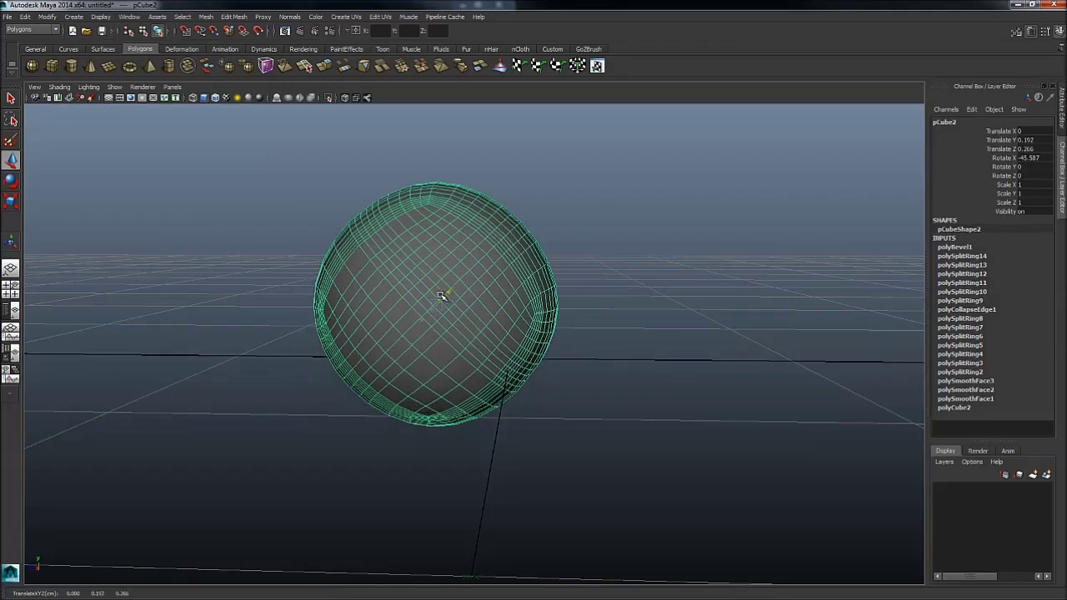
middle_drag(488, 361, 494, 382)
key(w)
click(515, 361)
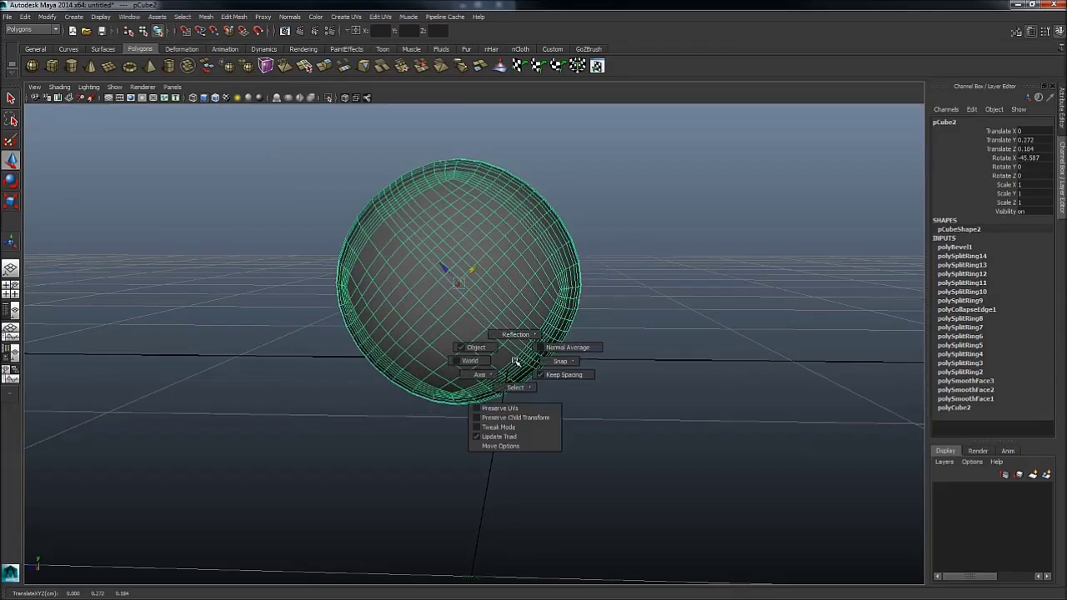
View the Rotate Tool's options and set the Scale Tool's axis to World.
key(e)
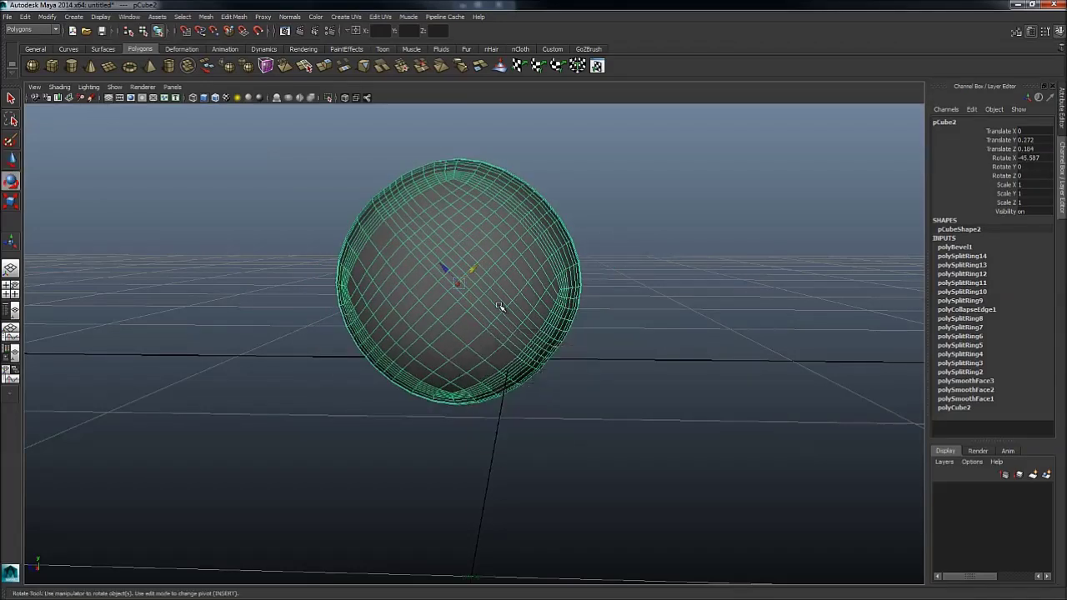
click(498, 306)
click(470, 312)
key(r)
click(483, 300)
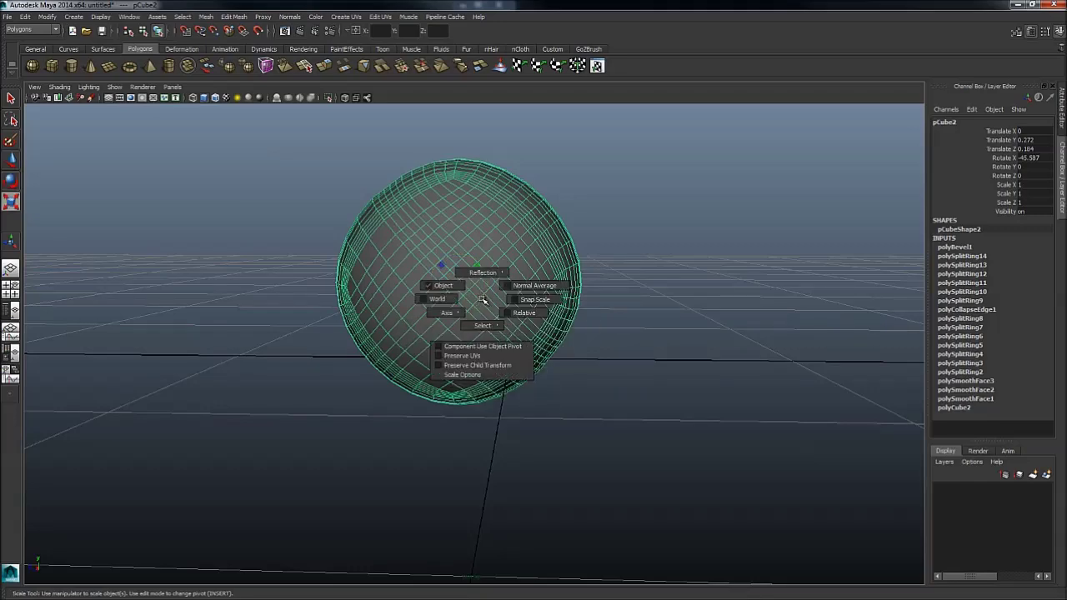
click(421, 304)
Try scaling the sphere uniformly to about 1.753, and undo the scaling.
mouse_move(457, 284)
mouse_down()
mouse_move(481, 275)
mouse_move(465, 282)
mouse_up()
key(ctrl+z)
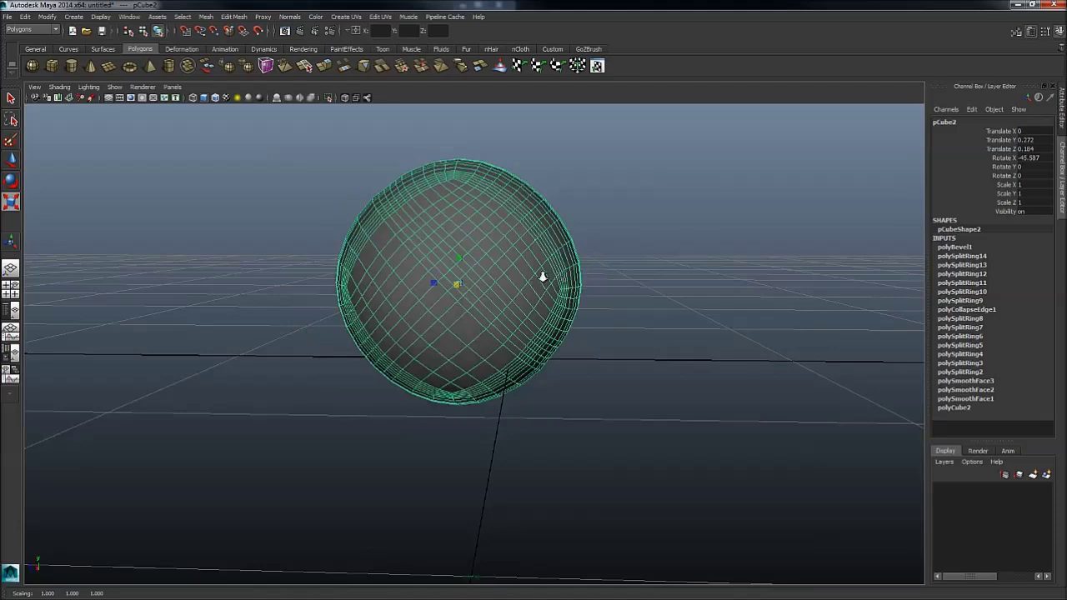
alt+drag(542, 277, 674, 213)
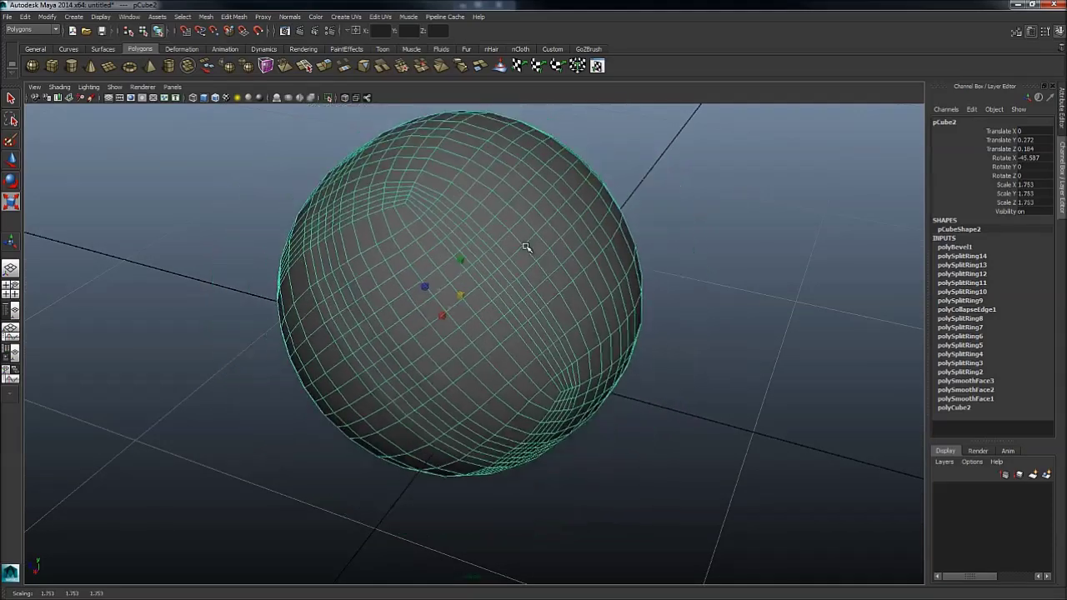
key(ctrl+z)
Deselect and reselect the sphere with the Move Tool, and delete its construction history.
key(w)
click(638, 281)
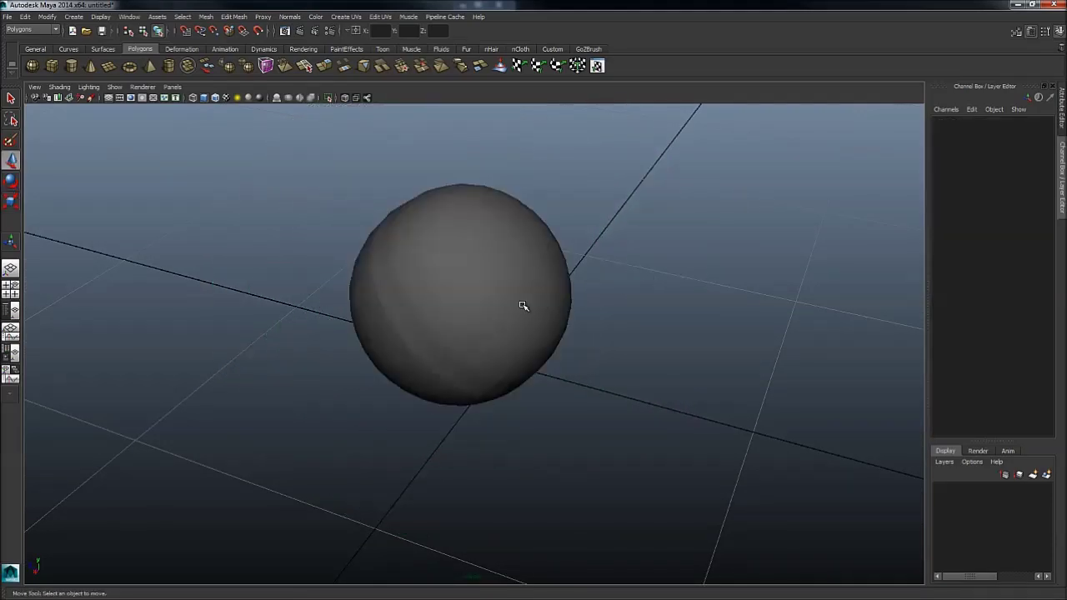
click(522, 306)
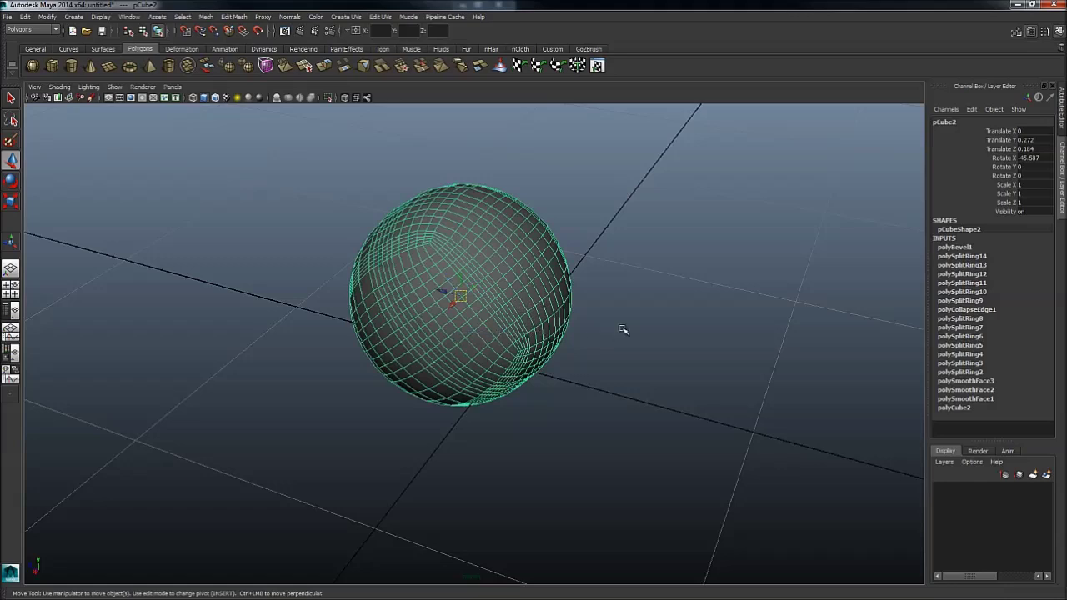
alt+right_drag(624, 328, 296, 291)
alt+drag(296, 292, 347, 306)
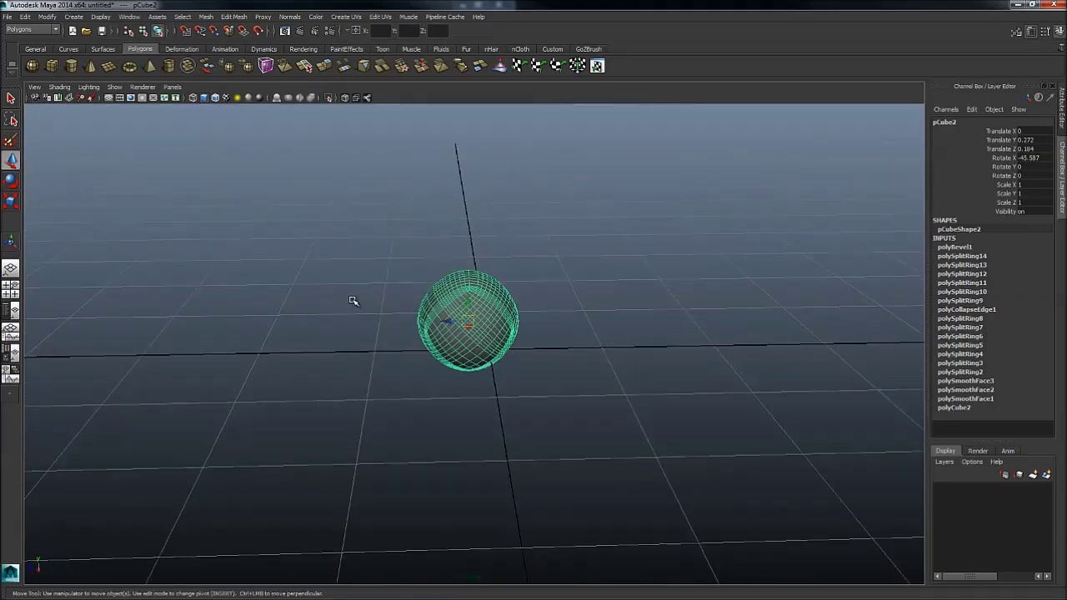
alt+drag(541, 346, 474, 375)
key(alt+shift+d)
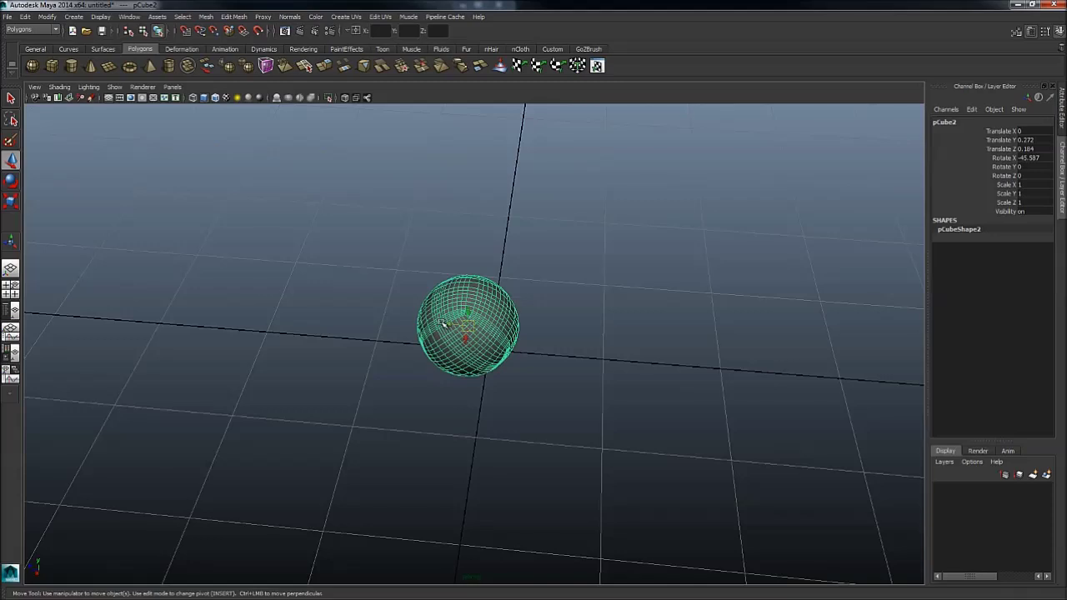
Move the sphere freely along different axes and planes, ending at about Translate X -0.032, Y 0.513 and Z 1.787.
drag(443, 323, 534, 359)
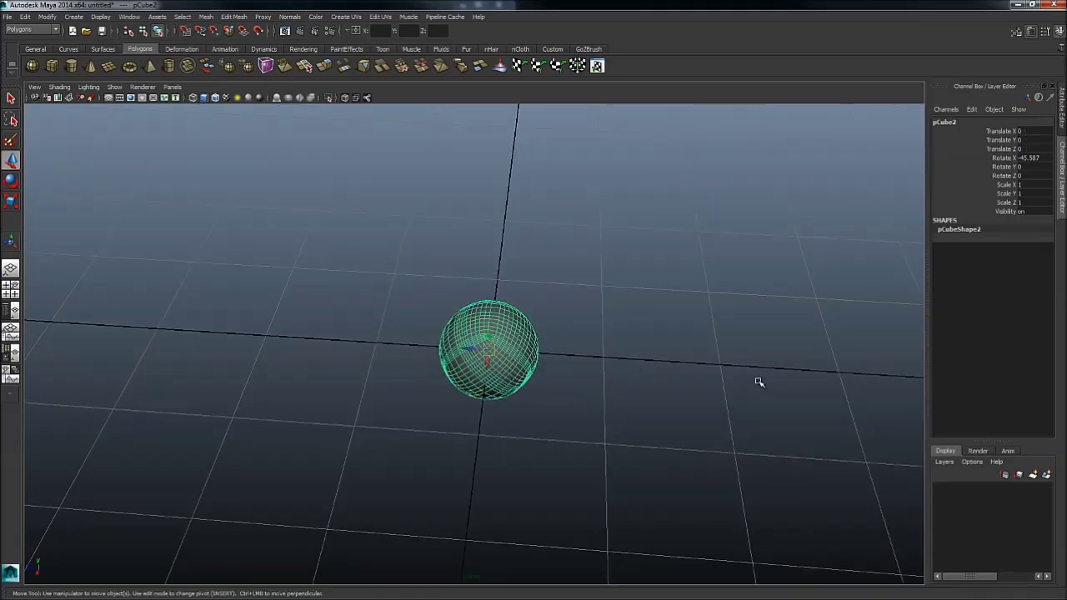
middle_drag(791, 414, 680, 474)
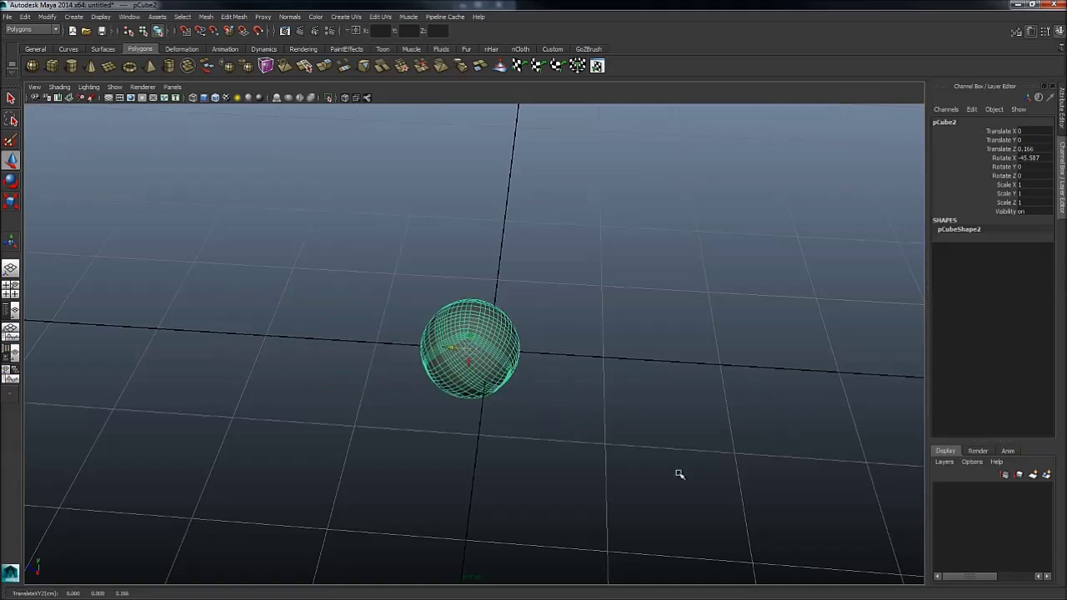
middle_drag(566, 464, 708, 523)
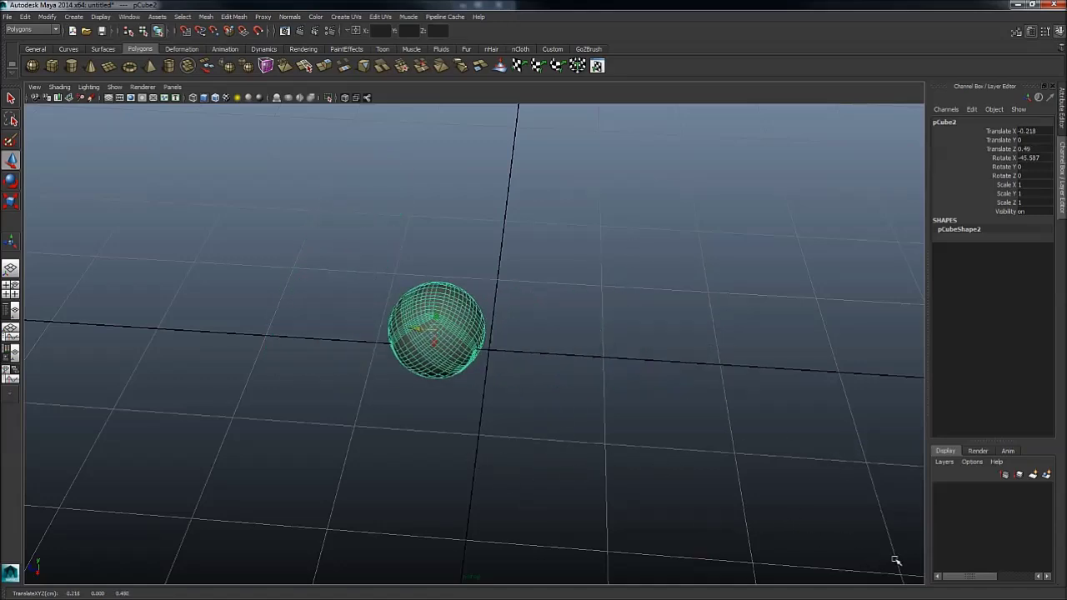
middle_drag(897, 556, 633, 537)
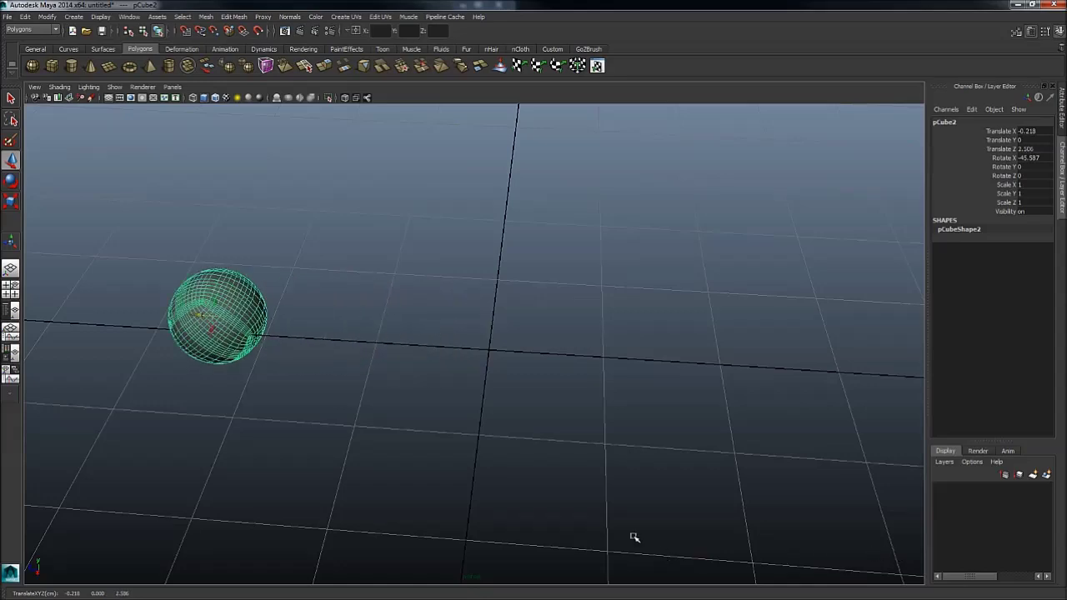
middle_drag(874, 512, 762, 487)
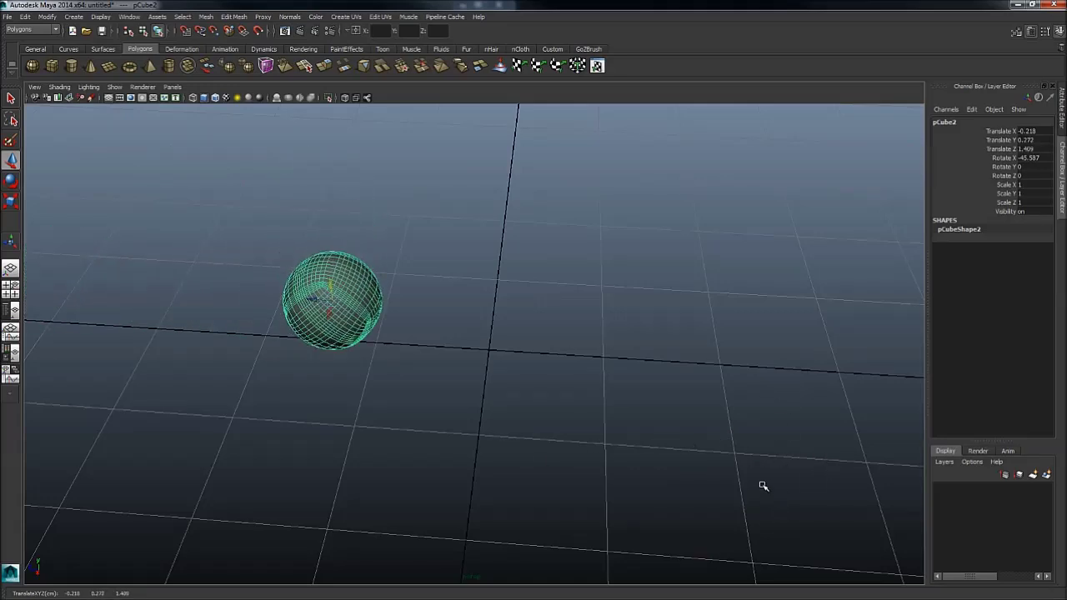
middle_drag(309, 302, 282, 258)
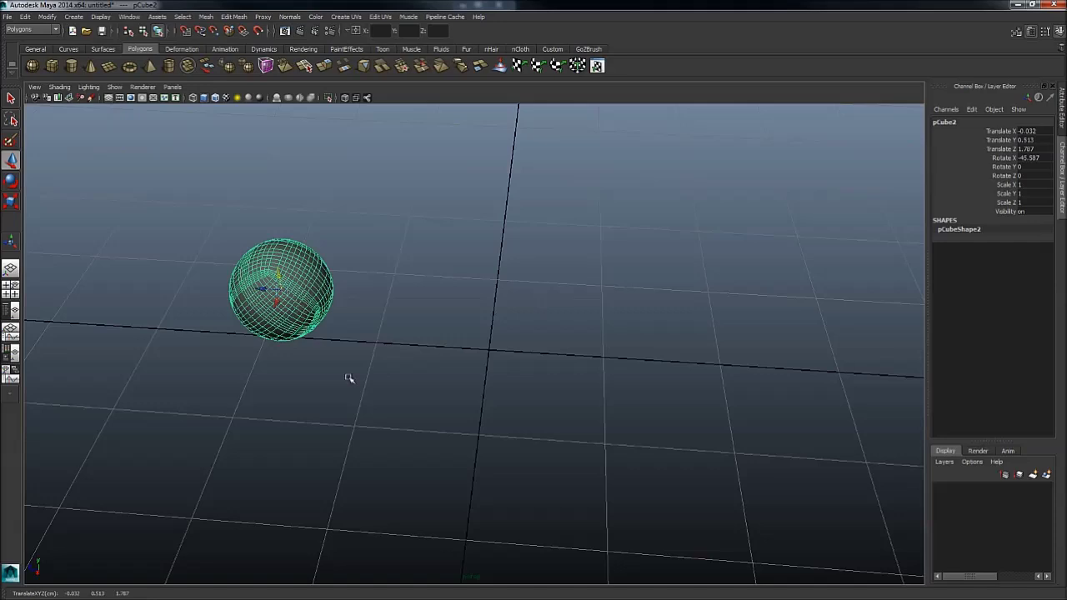
Squash the sphere into an upright ellipsoid with the Scale Tool and rotate it to about -50.6° in X and -4.5° in Y.
key(r)
middle_drag(579, 363, 487, 287)
key(e)
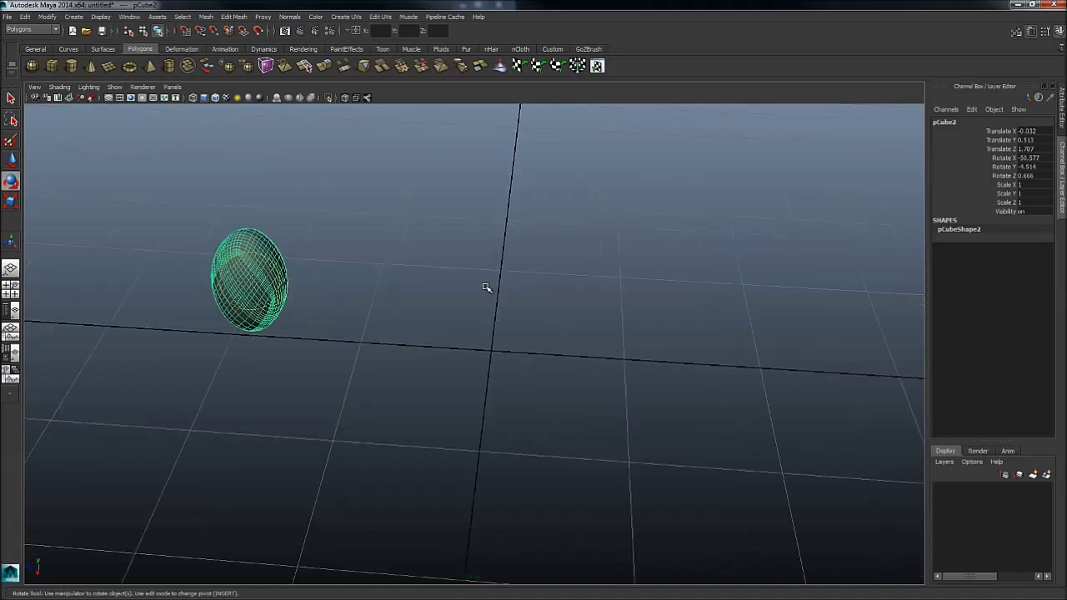
Move the ellipsoid along Z to about Translate Z -0.221.
key(w)
middle_drag(542, 381, 738, 376)
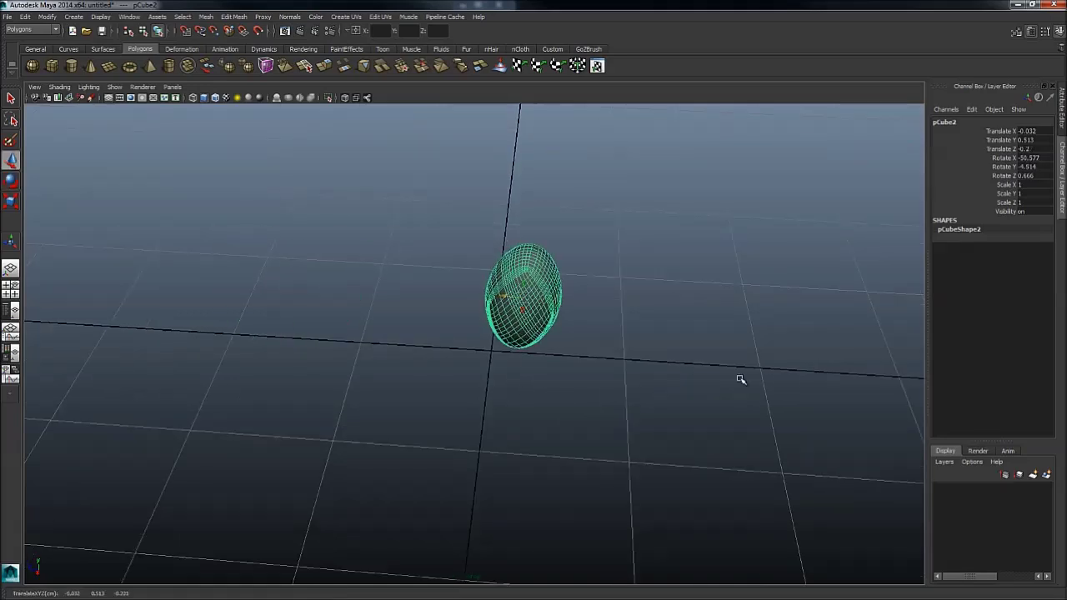
scroll(595, 364, down, 2)
alt+drag(588, 350, 569, 375)
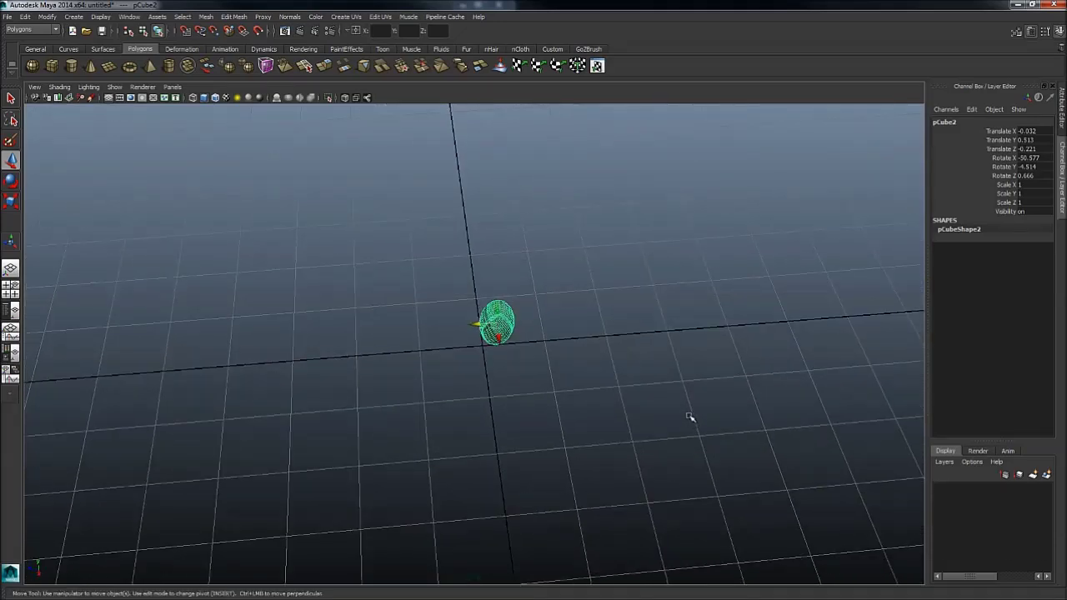
Duplicate the ellipsoid twice and space the copies apart on the grid, placing the last at about Translate X -1.964 and Z 0.488.
key(ctrl+d)
middle_drag(724, 419, 655, 350)
key(ctrl+d)
alt+drag(655, 350, 590, 393)
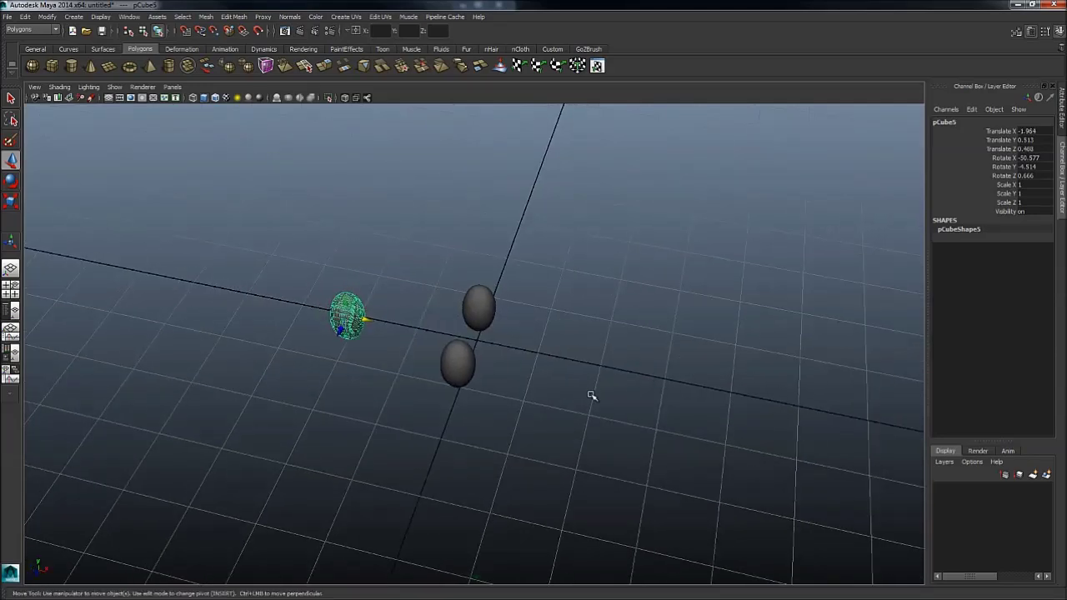
Duplicate the ellipsoid three times and spread the copies over the grid, placing the third at about Translate X -0.607 and Z 0.044.
key(ctrl+d)
middle_drag(590, 392, 540, 341)
key(ctrl+d)
drag(426, 293, 461, 302)
key(ctrl+d)
middle_drag(440, 317, 435, 332)
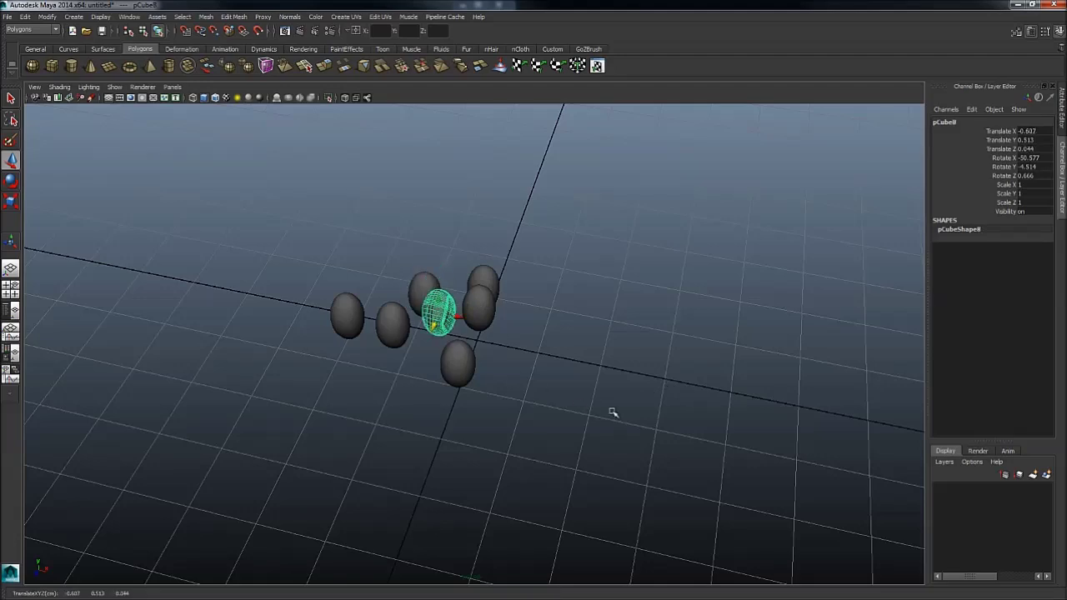
Move the newest ellipsoid copy away and duplicate it twice more, placing the last at about Translate X -1.403 and Z 0.093.
middle_drag(612, 411, 520, 374)
key(ctrl+d)
key(ctrl+d)
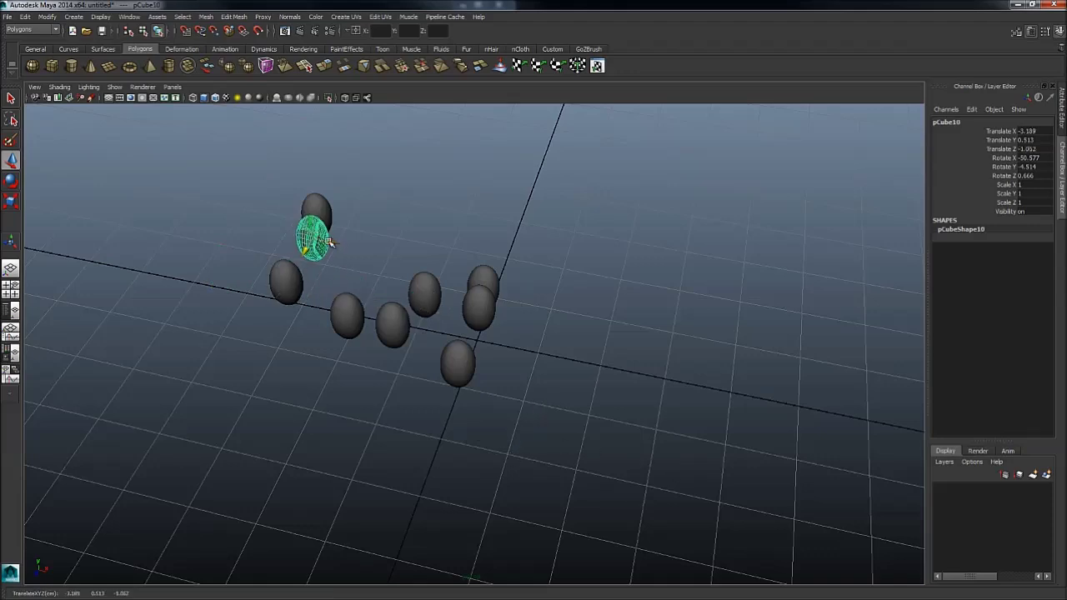
drag(316, 242, 415, 260)
middle_drag(407, 267, 385, 315)
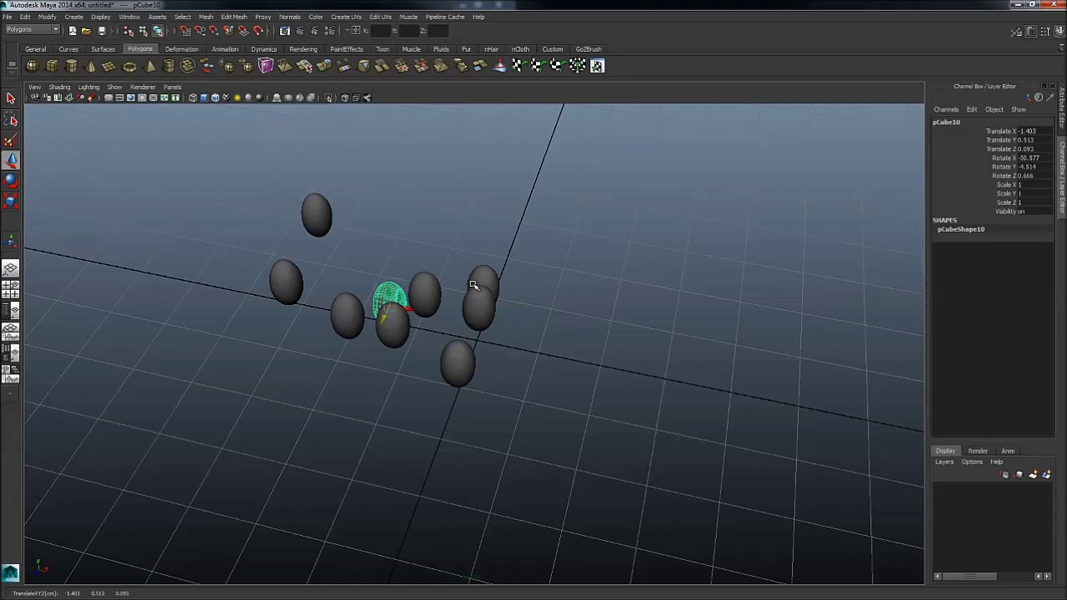
Clear the selection, create a polygon cube at the grid origin and show the primitive creation options for an empty selection.
alt+drag(468, 288, 538, 278)
click(533, 286)
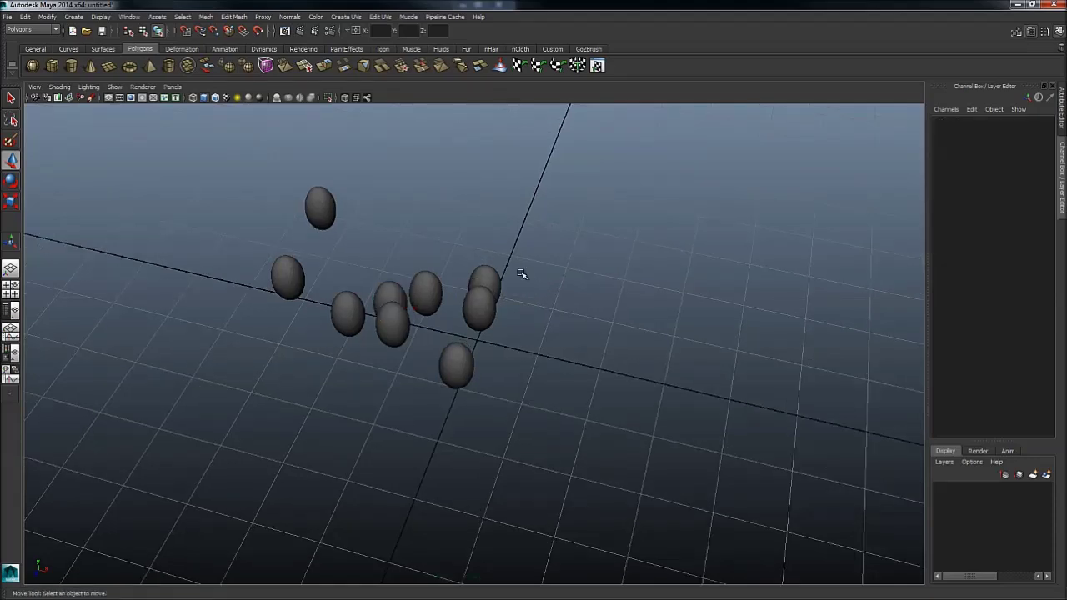
right_drag(599, 265, 590, 306)
alt+middle_drag(656, 281, 511, 317)
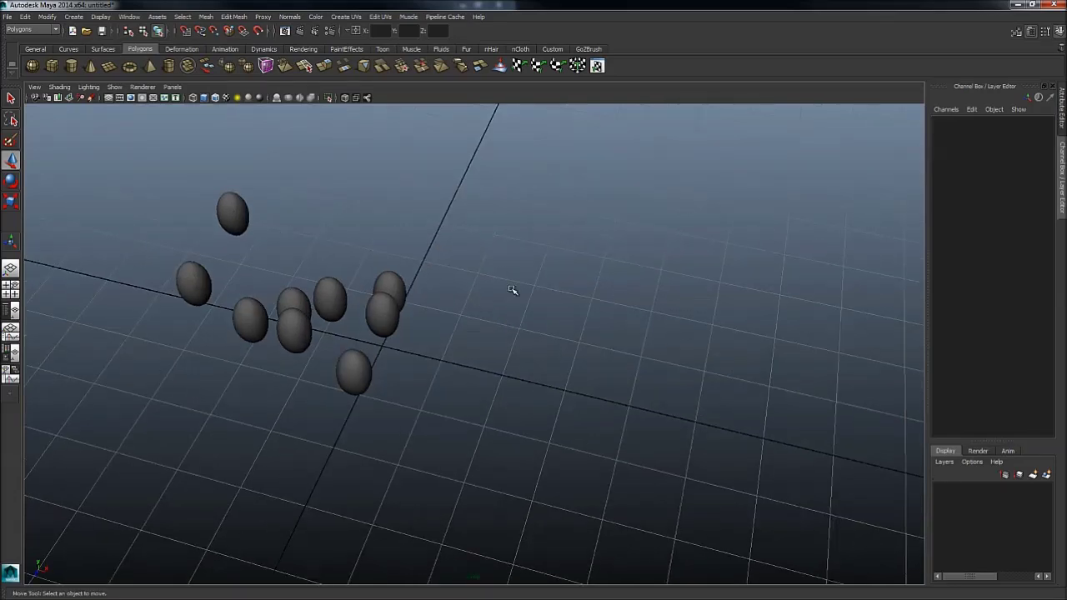
right_drag(513, 291, 516, 360)
click(562, 314)
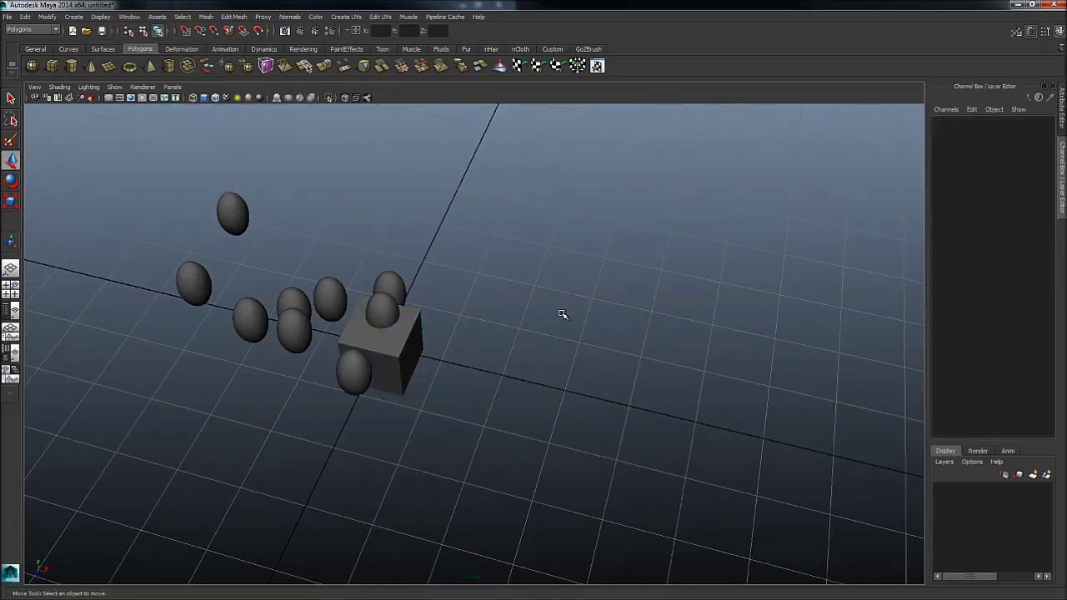
shift+right_drag(548, 325, 548, 325)
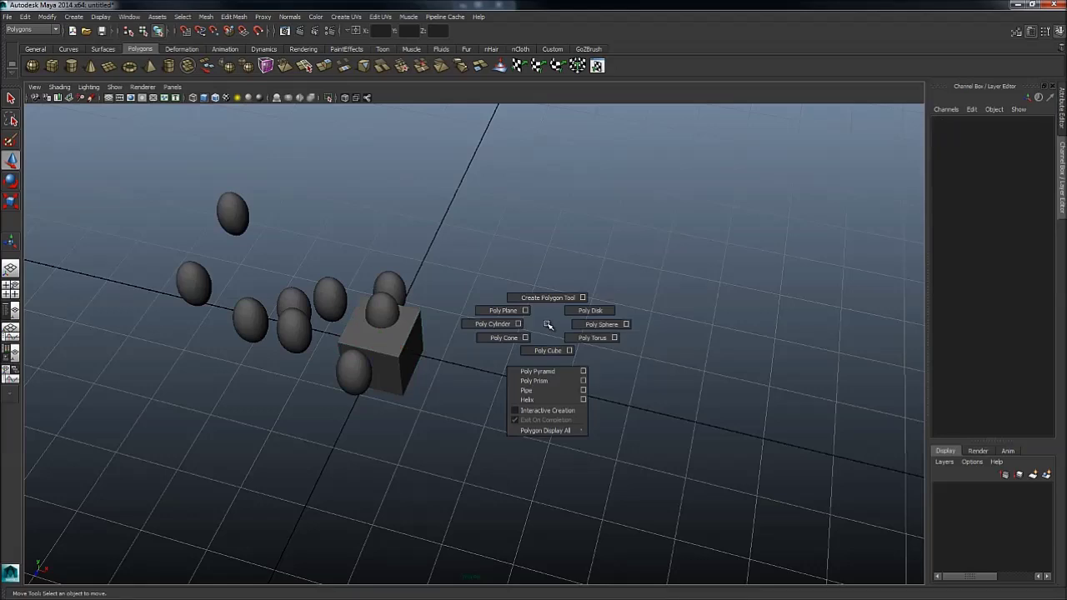
Select the cube and all ellipsoids and delete everything from the scene.
click(399, 358)
drag(530, 197, 214, 445)
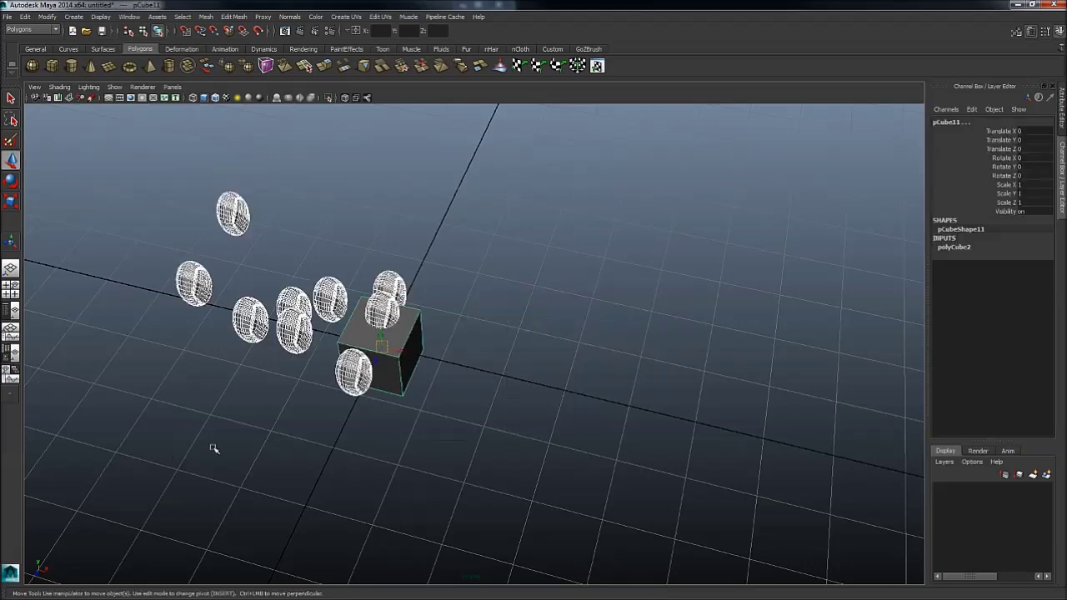
key(Delete)
shift+right_drag(444, 328, 445, 410)
drag(474, 269, 312, 217)
key(w)
key(Delete)
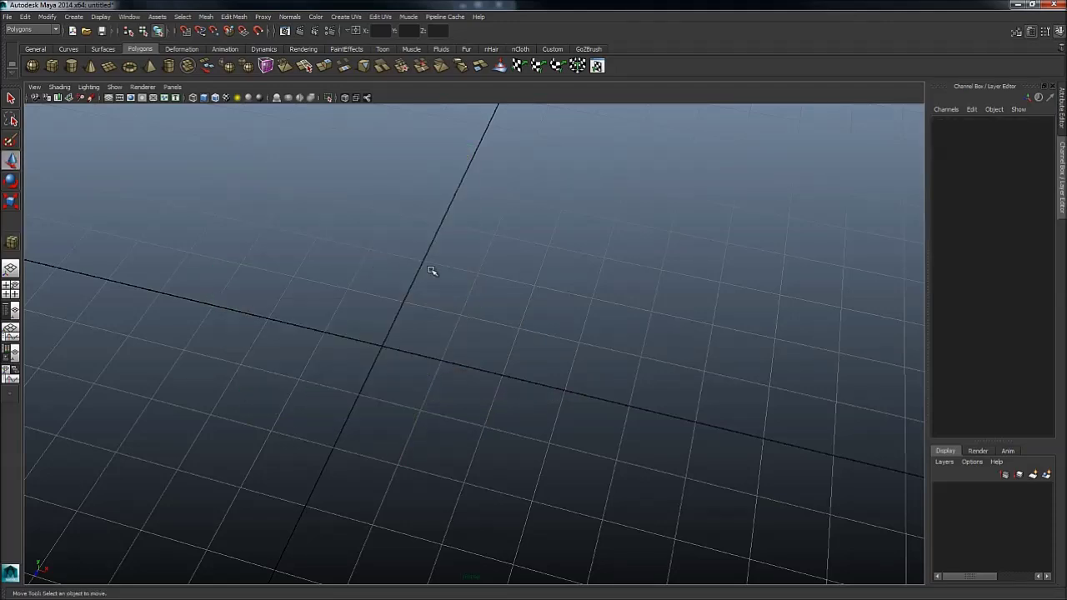
Create a new polygon cube at the origin, select it and frame it in the view.
shift+right_drag(431, 271, 454, 358)
shift+right_drag(424, 344, 408, 390)
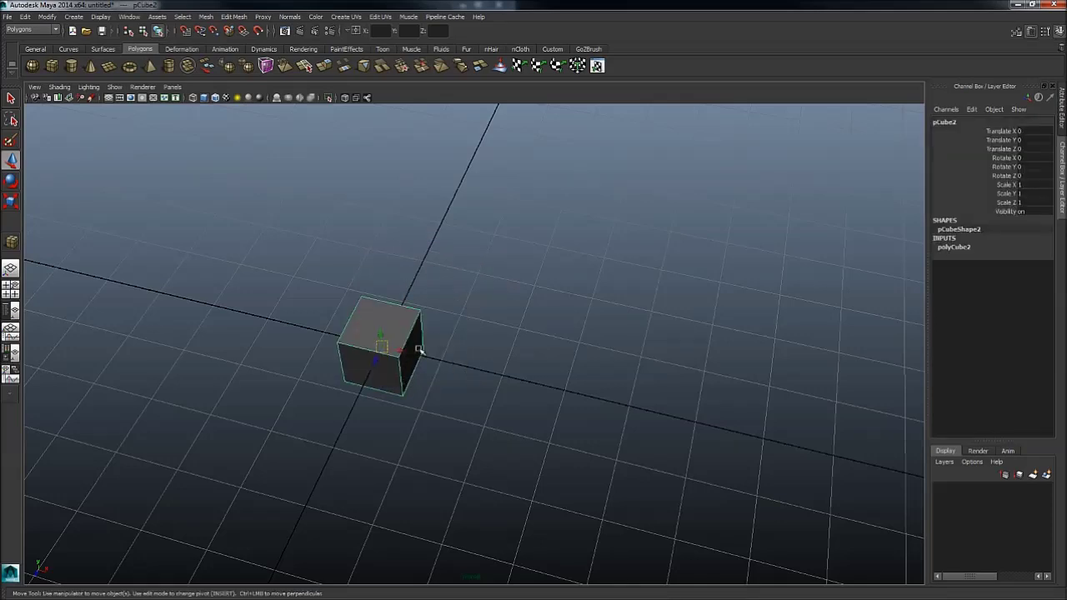
click(444, 311)
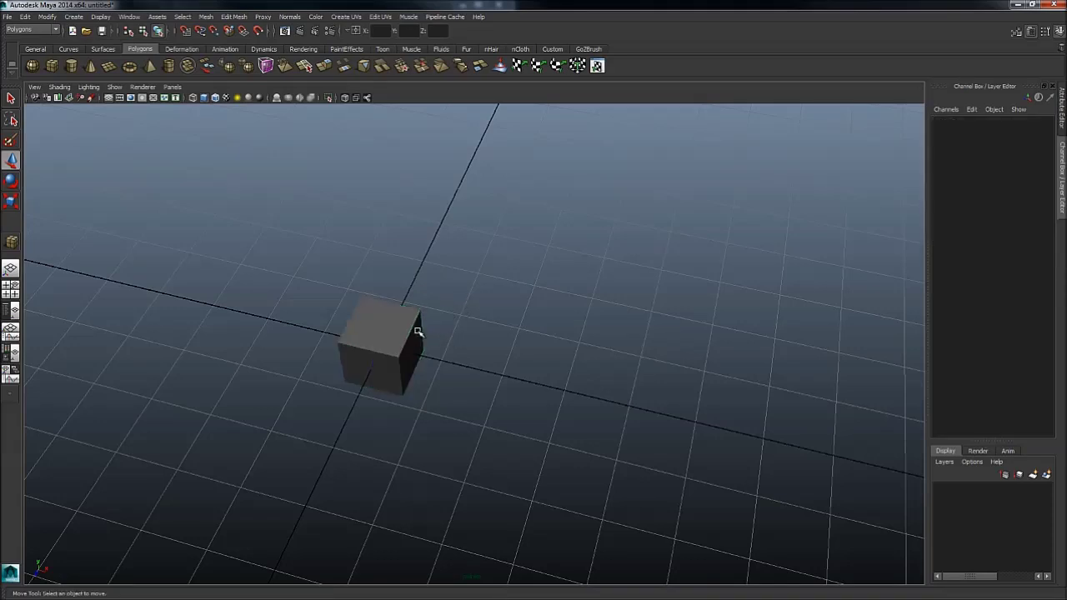
click(397, 335)
key(f)
alt+drag(435, 358, 483, 317)
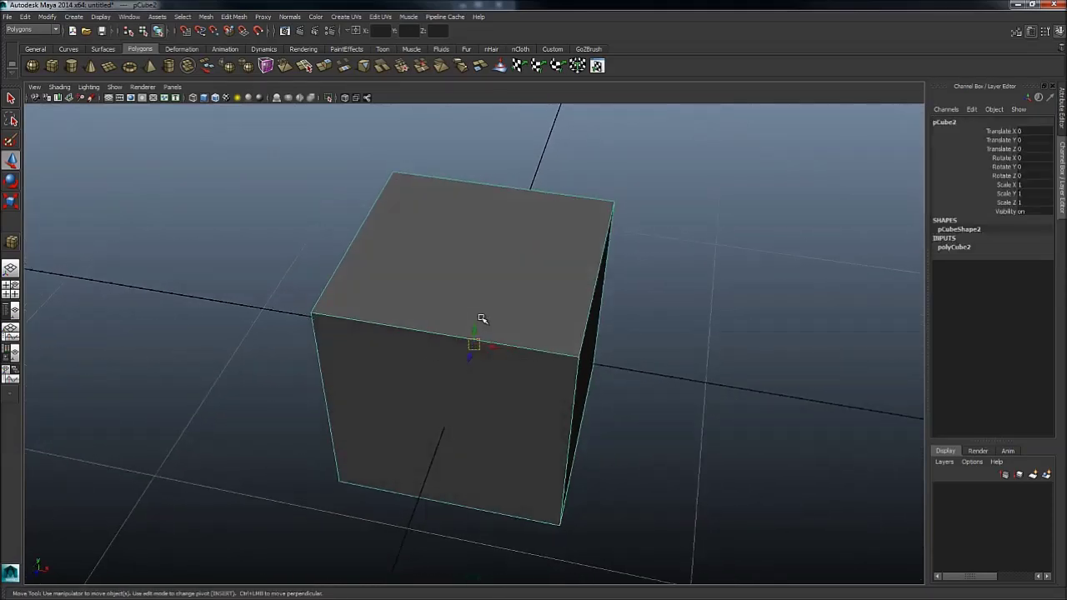
Extrude the cube's top face and raise it about 1.126 units along Y.
shift+right_drag(483, 317, 453, 332)
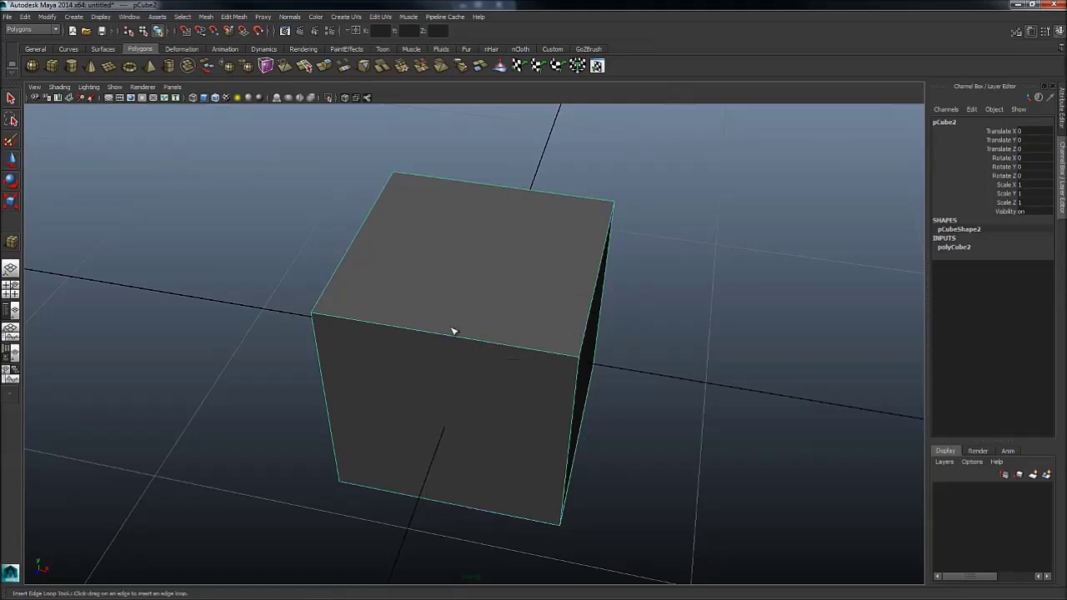
key(F11)
key(w)
click(486, 307)
shift+right_drag(528, 298, 523, 332)
key(w)
shift+middle_drag(578, 424, 567, 297)
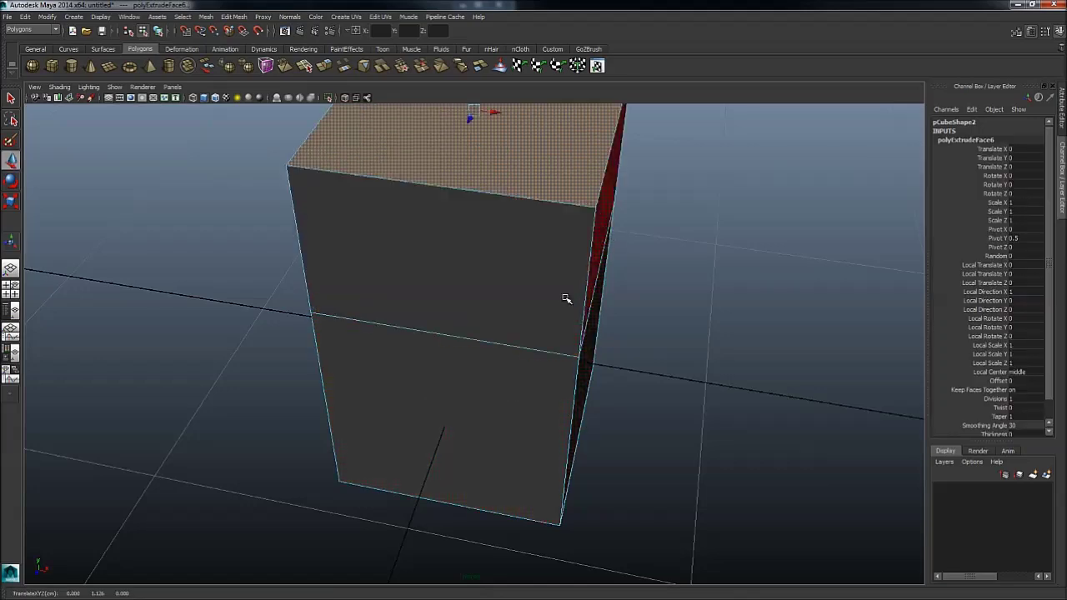
Select the two vertices of one vertical edge on the block's upper half, and switch to selecting its upper front face.
right_drag(393, 302, 354, 286)
drag(320, 161, 282, 337)
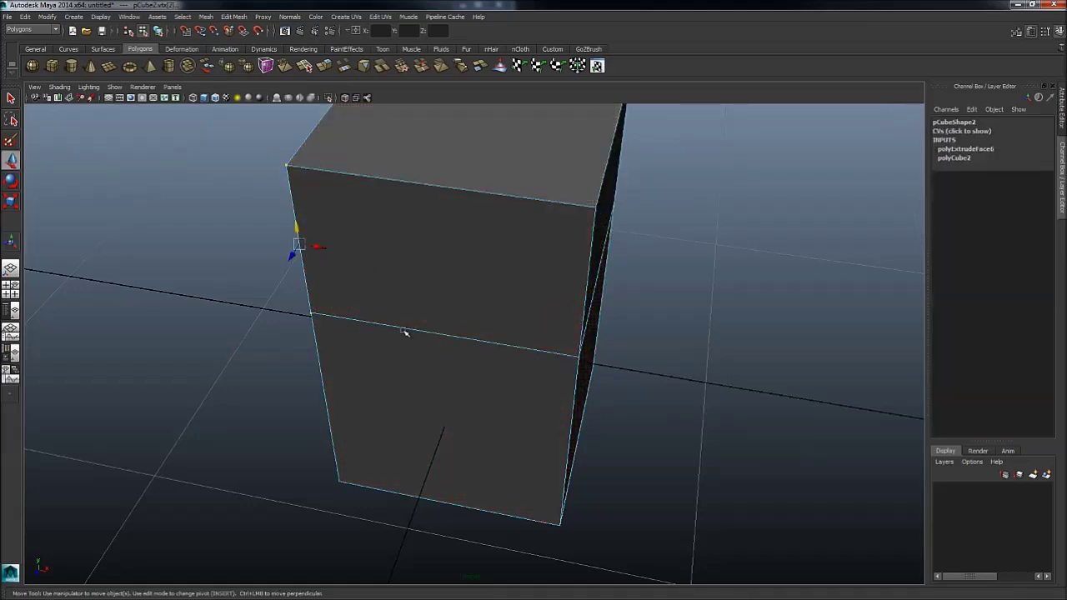
right_drag(405, 333, 472, 298)
click(478, 271)
scroll(491, 288, down, 4)
click(476, 288)
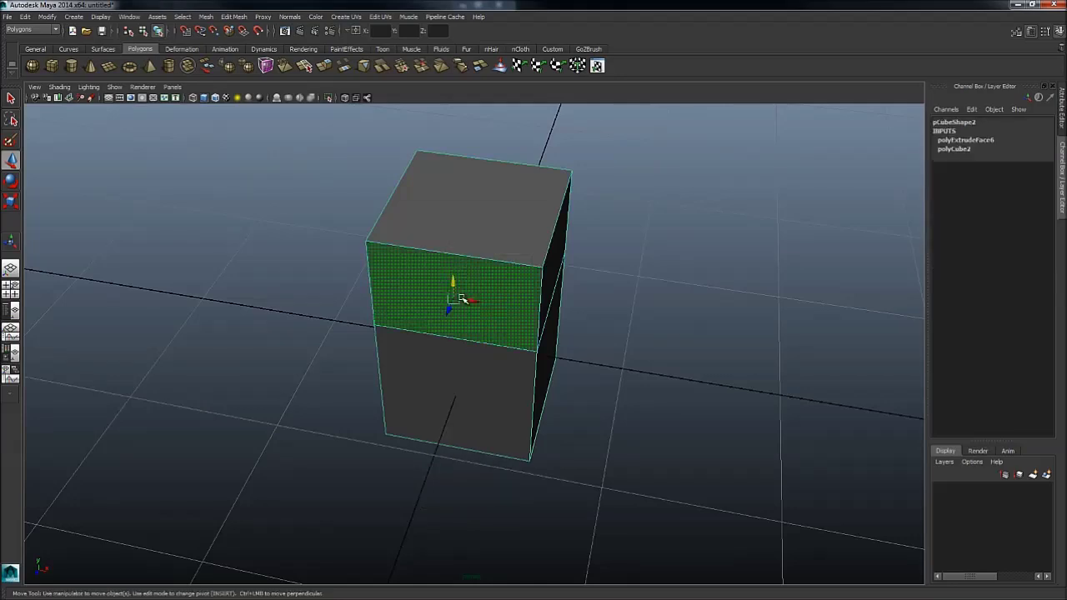
Show the context options for the selected upper face and return the block to object selection mode.
shift+right_click(469, 311)
click(469, 310)
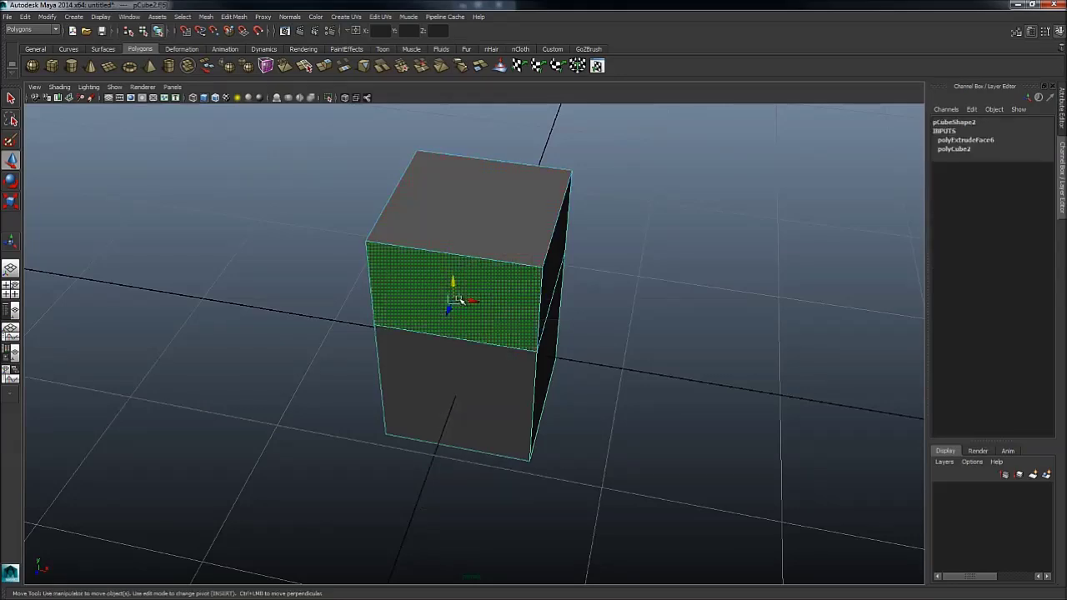
alt+drag(469, 310, 396, 320)
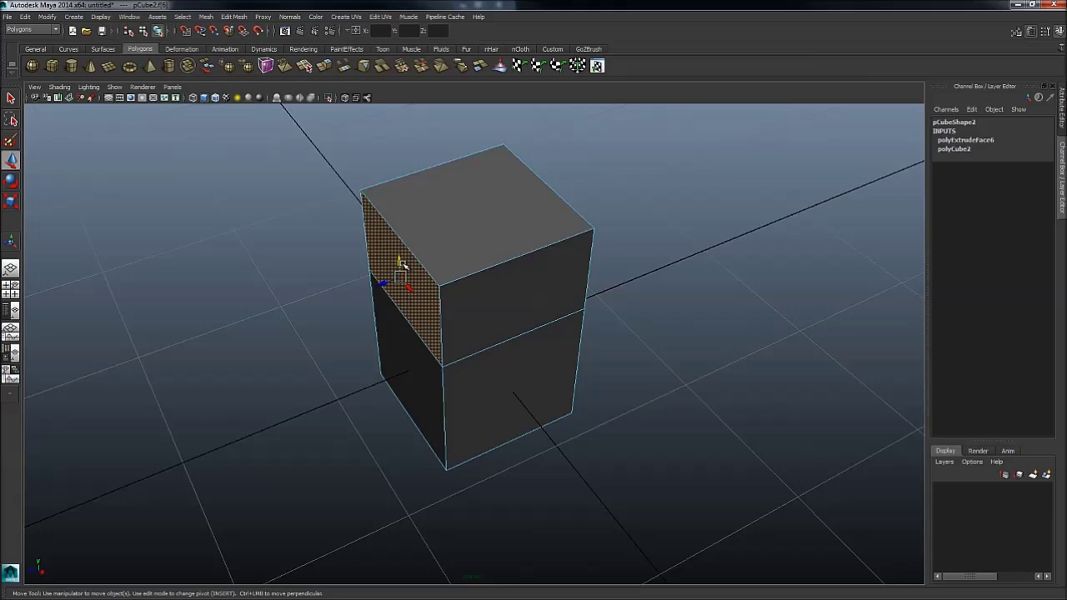
key(F8)
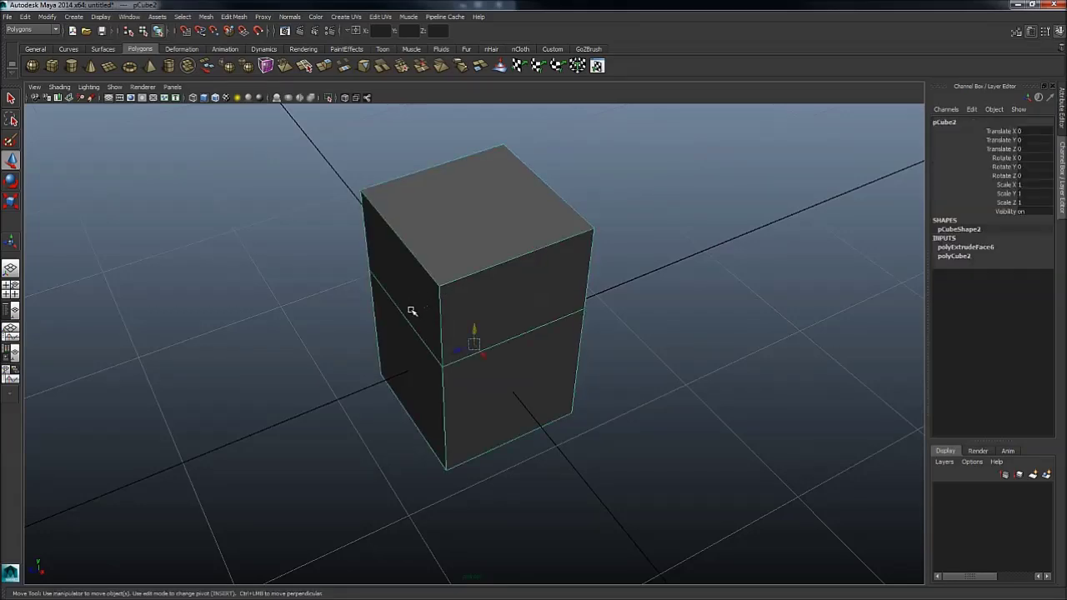
alt+drag(411, 310, 478, 313)
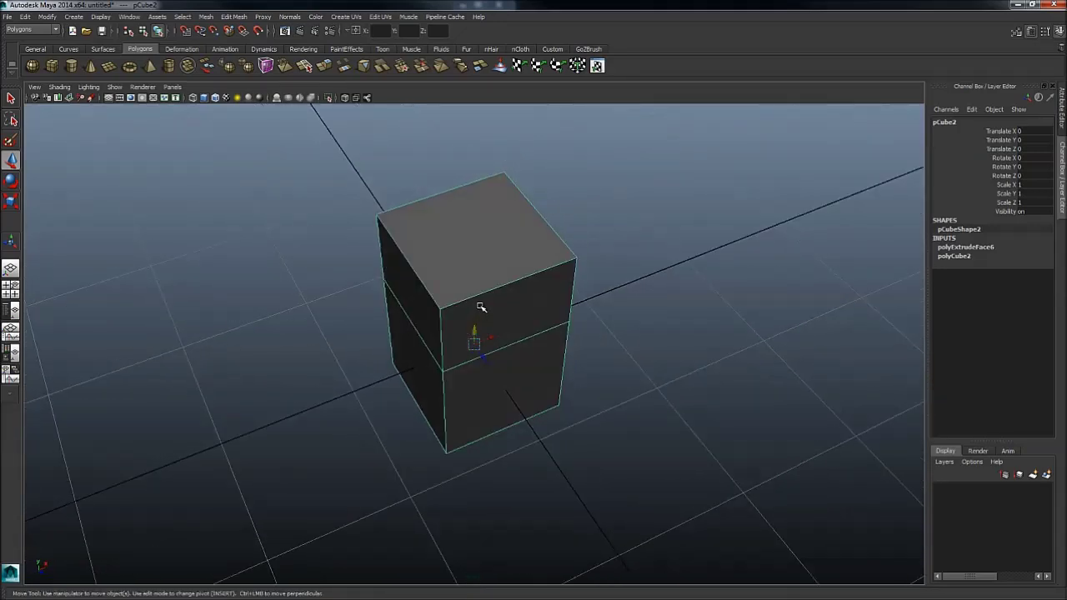
Examine the in-view axis and option settings of the Move, Rotate and Scale tools in turn, ending on the Move Tool.
click(487, 311)
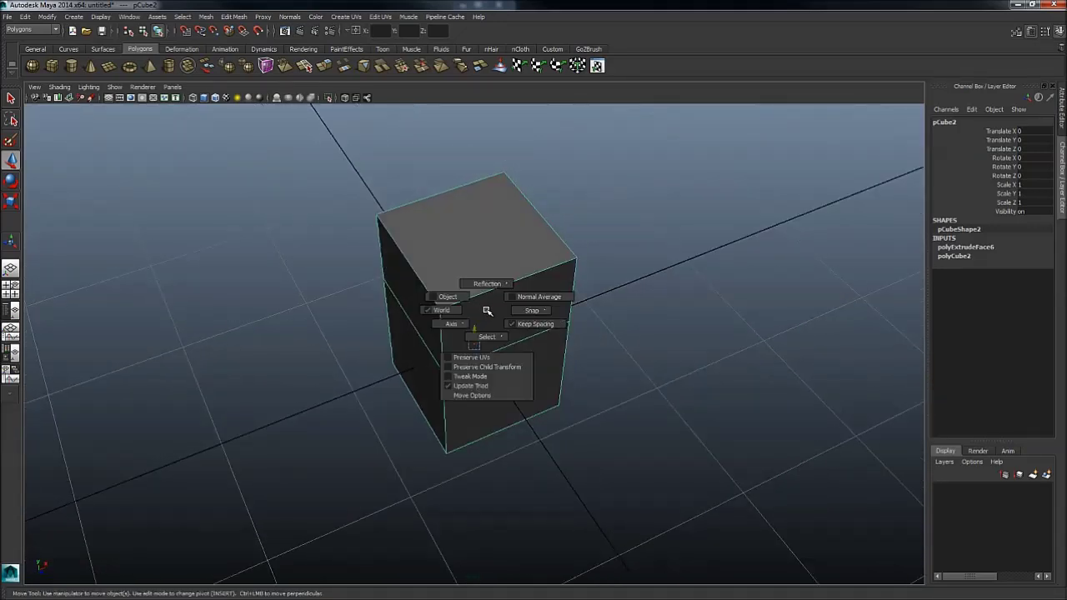
key(e)
click(486, 310)
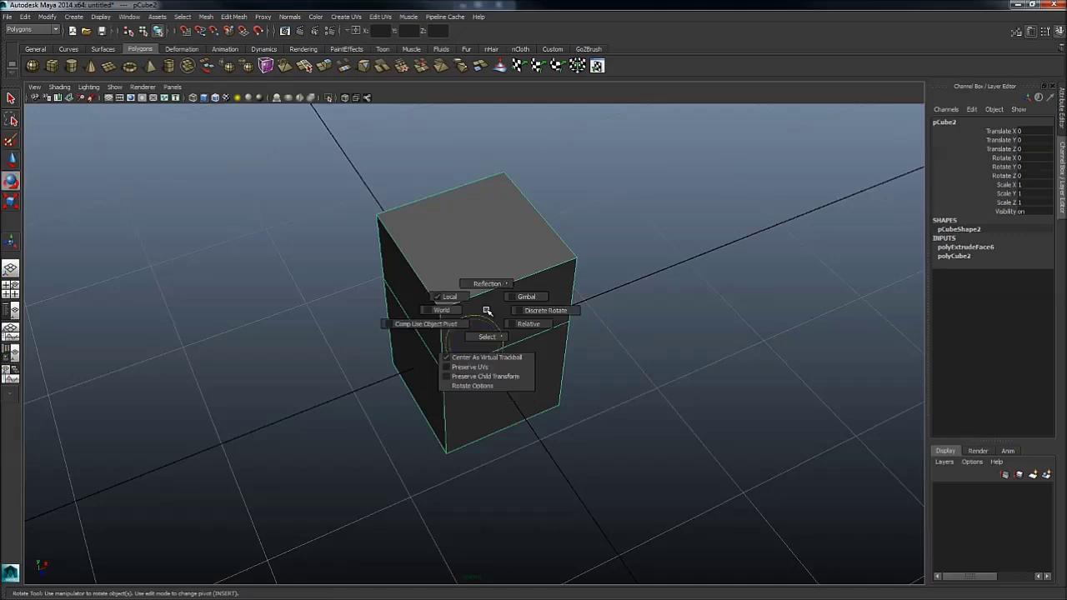
key(r)
click(487, 311)
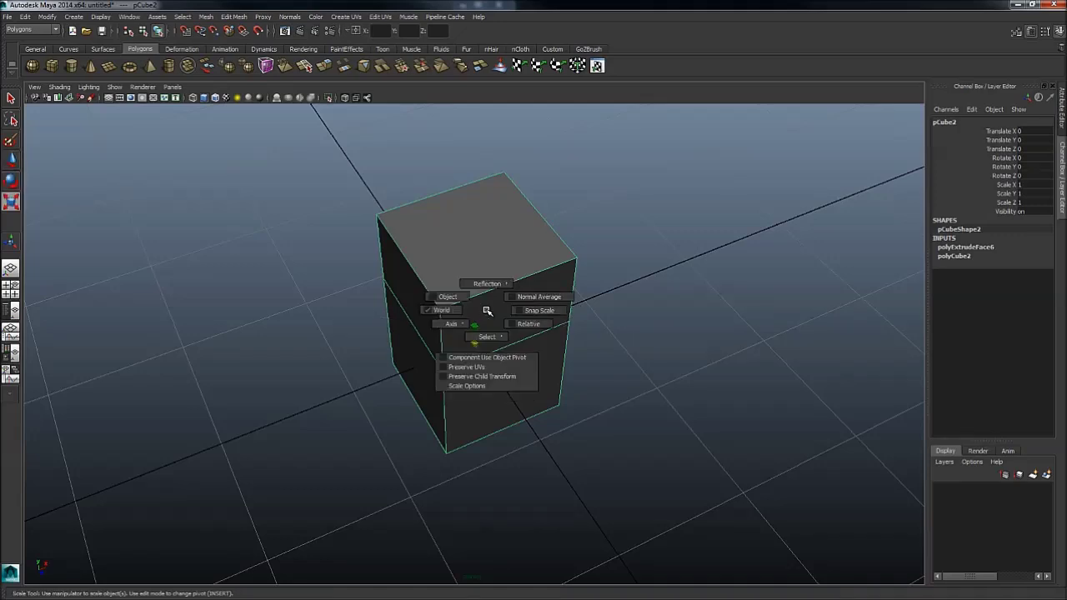
key(w)
click(488, 311)
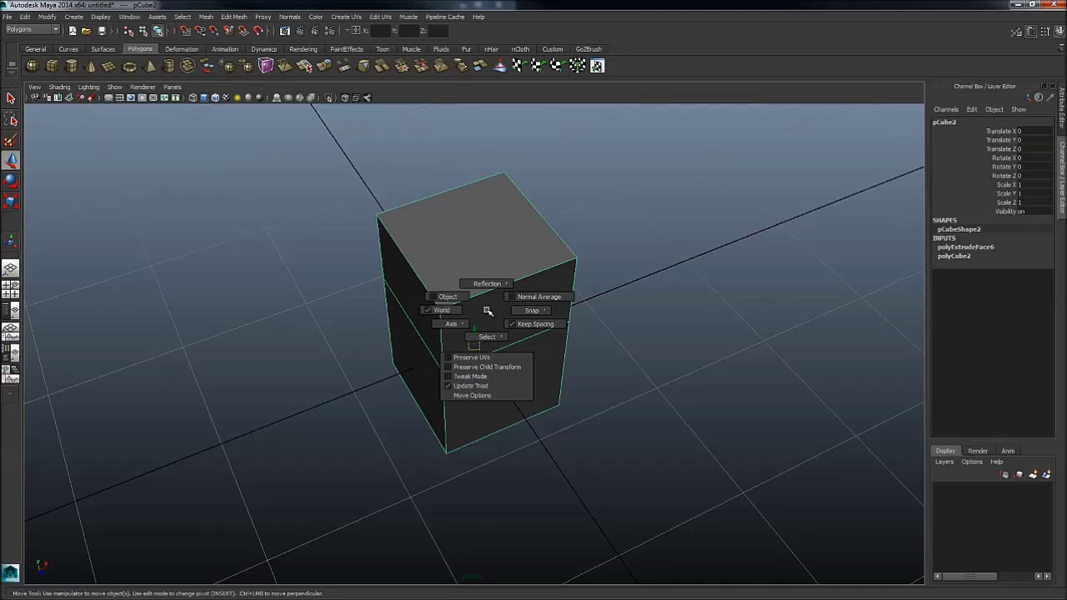
key(w)
click(488, 311)
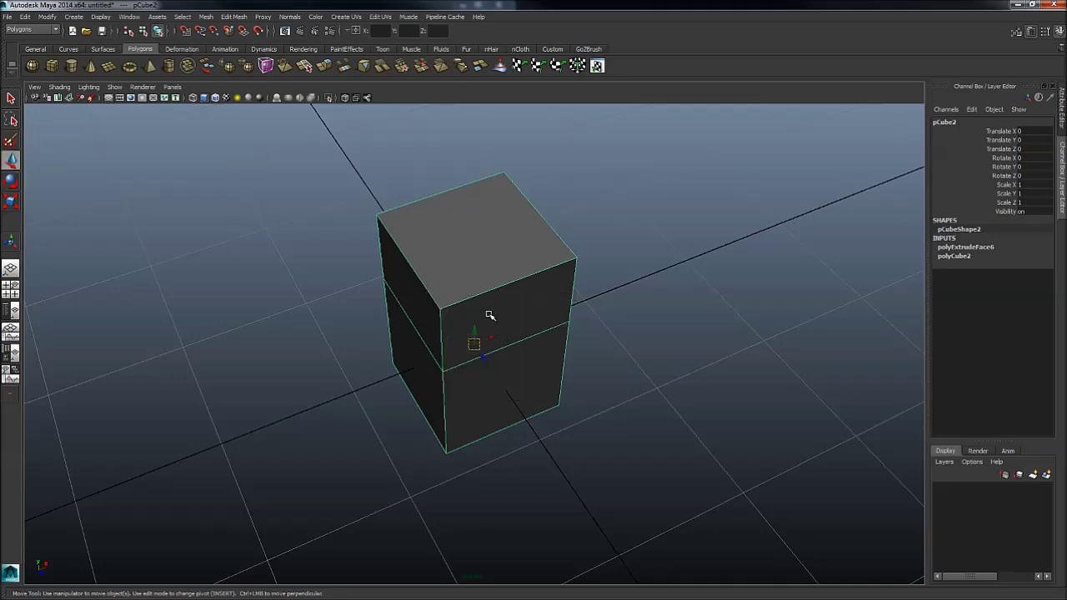
Move the block across the grid to about Translate X 0.787 and Z -2.606.
alt+right_drag(527, 325, 485, 326)
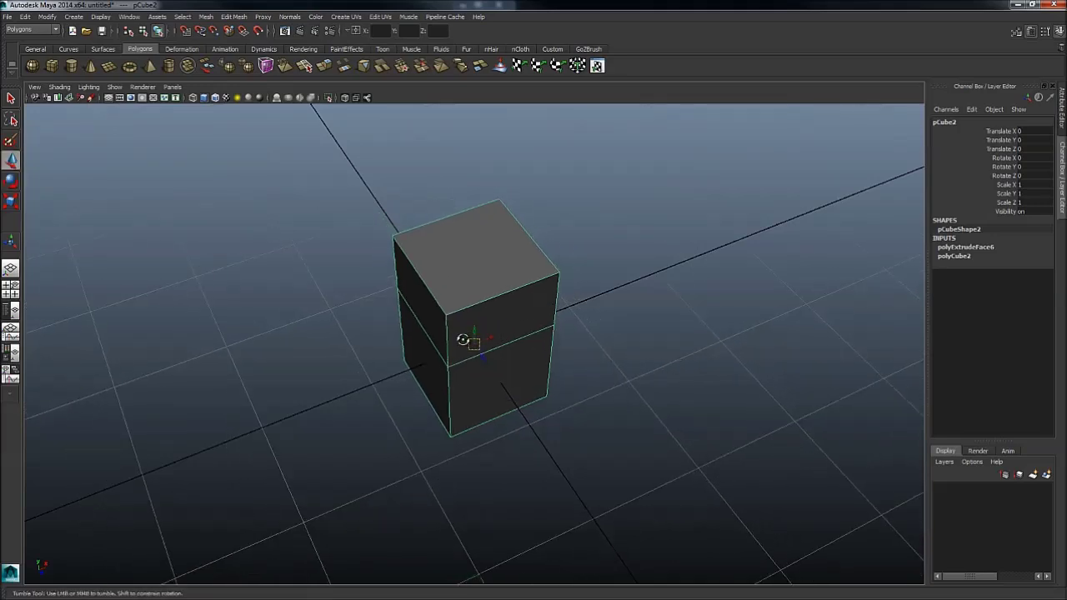
alt+drag(464, 339, 526, 335)
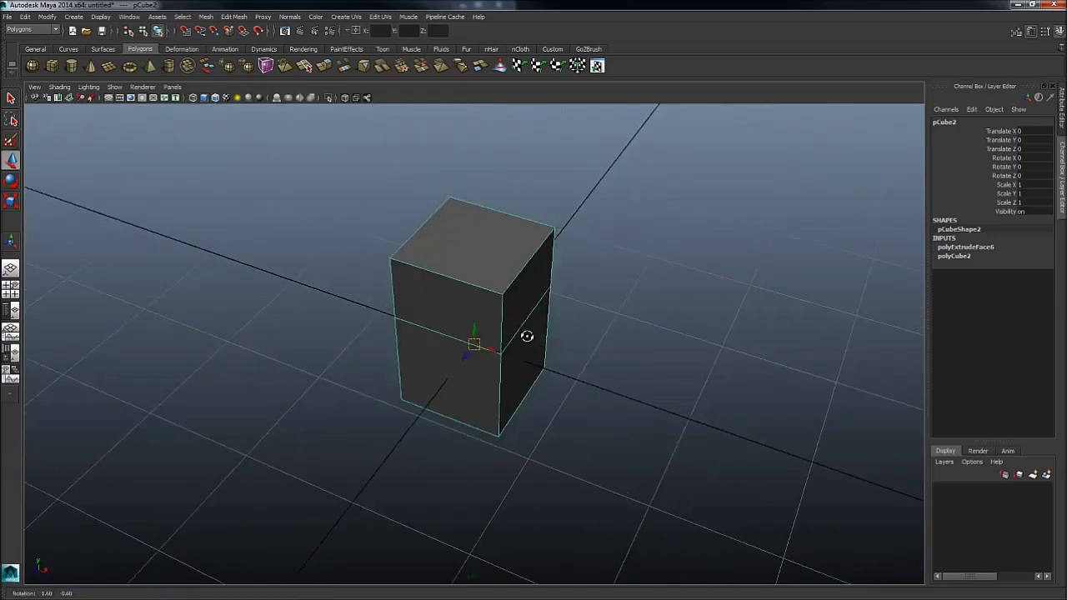
alt+right_drag(526, 335, 353, 291)
alt+drag(353, 291, 507, 339)
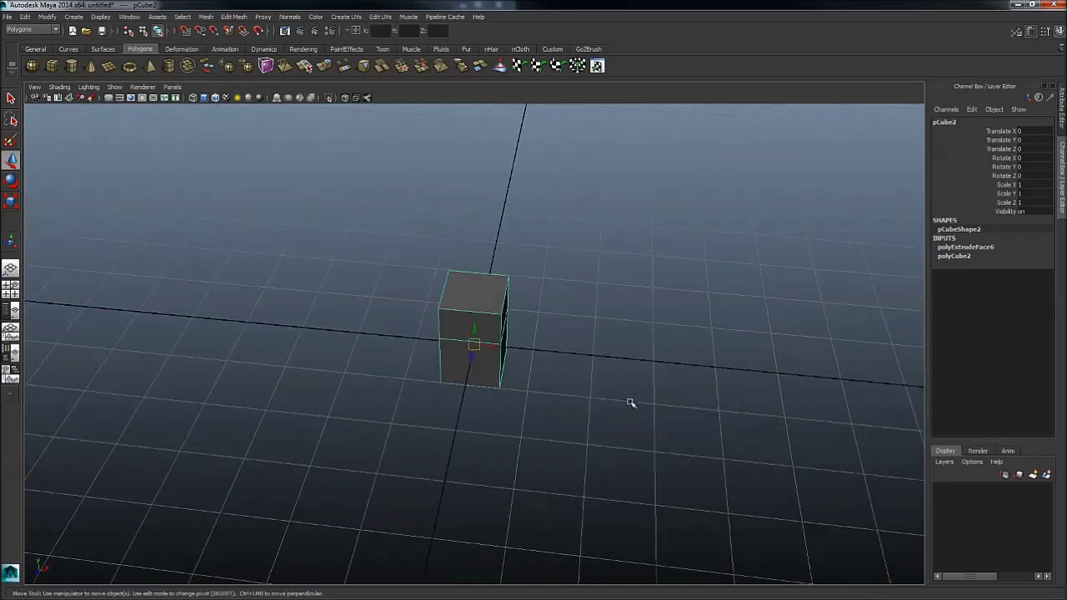
mouse_move(631, 403)
middle_down()
mouse_move(407, 426)
mouse_move(496, 310)
mouse_move(708, 400)
mouse_move(372, 405)
mouse_move(350, 431)
mouse_move(695, 434)
mouse_move(409, 270)
mouse_move(305, 441)
mouse_move(428, 453)
mouse_move(393, 350)
mouse_move(588, 381)
mouse_move(627, 404)
middle_up()
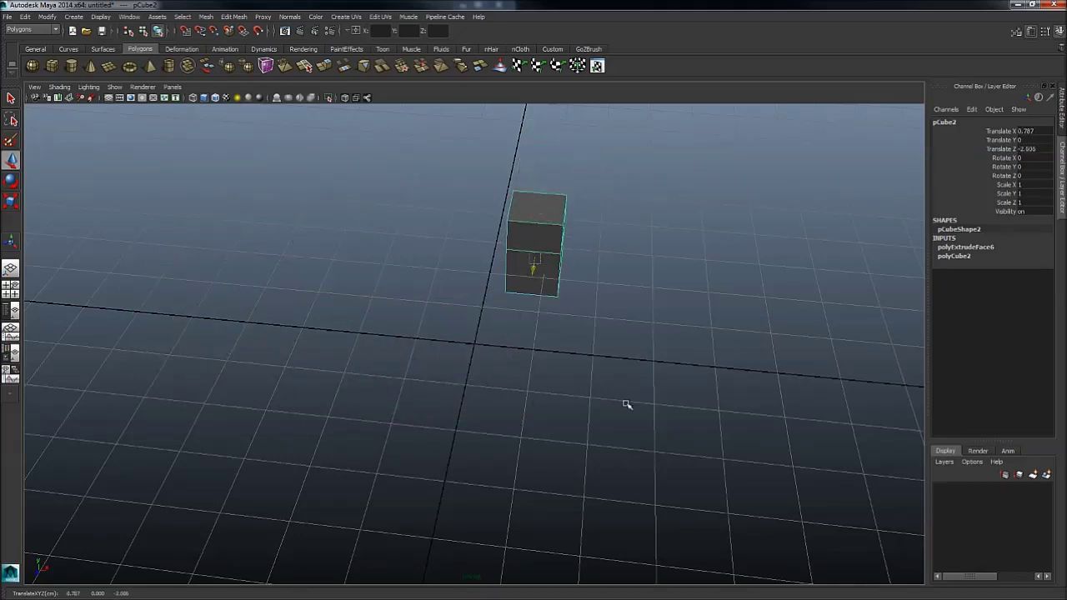